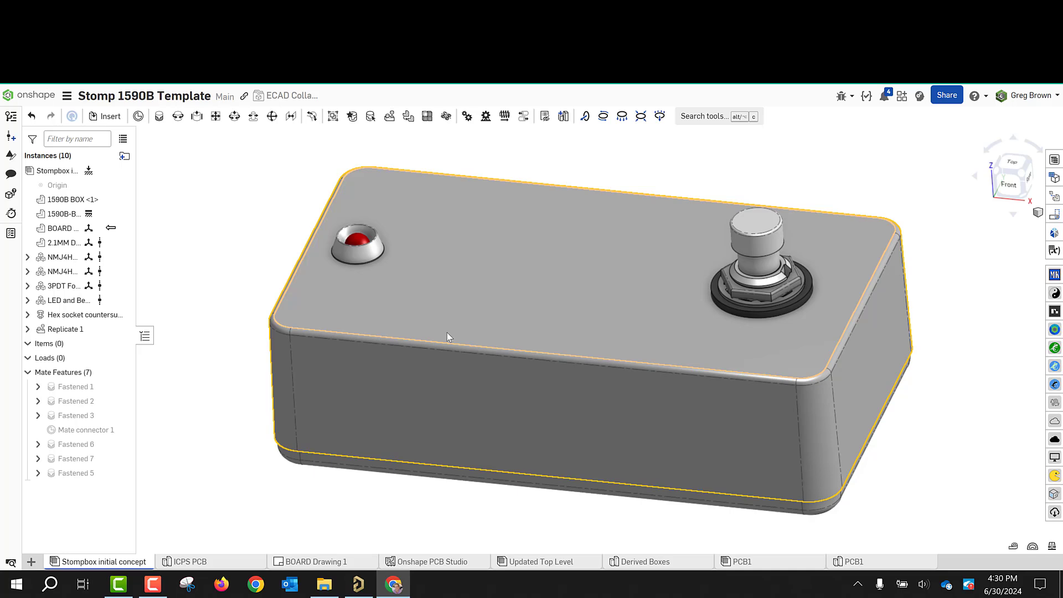
Step: Inspect the hollow enclosure in the Derived Boxes part studio, and return to the Stompbox initial concept assembly
right_click_drag(447, 336, 531, 288)
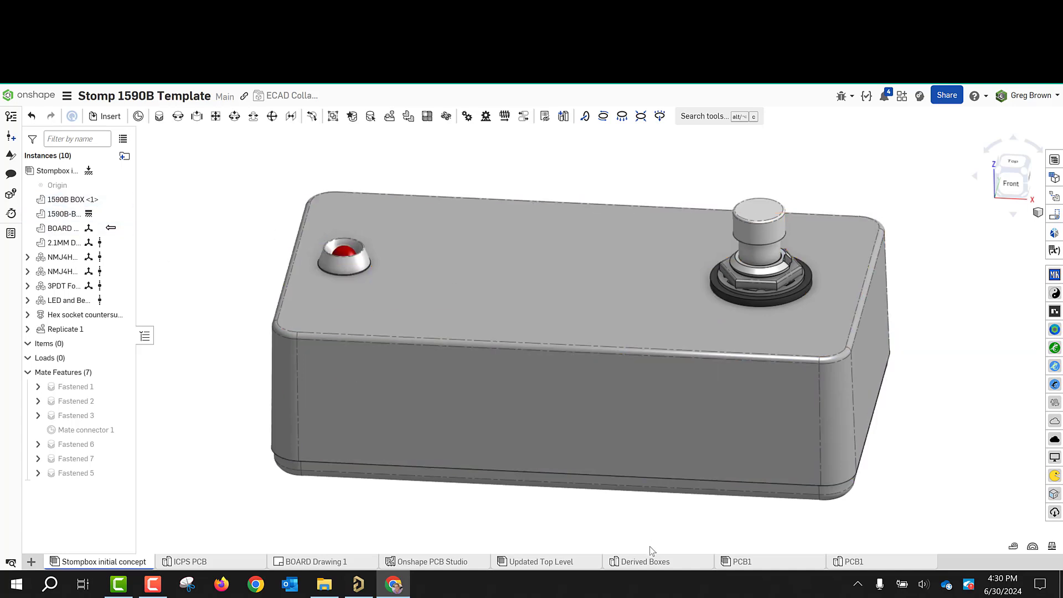
left_click(652, 562)
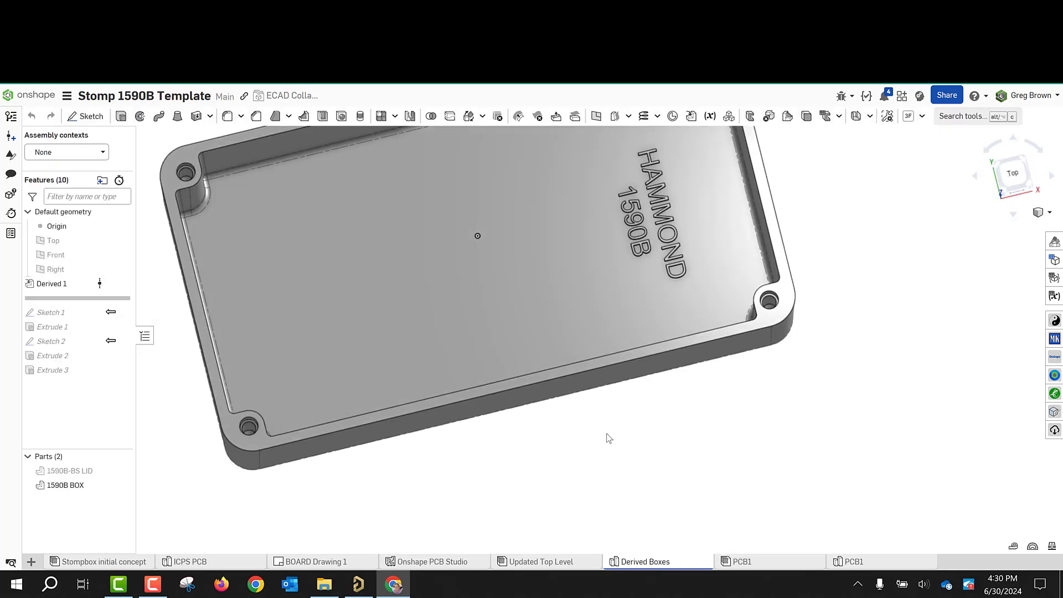
right_click_drag(607, 434, 415, 505)
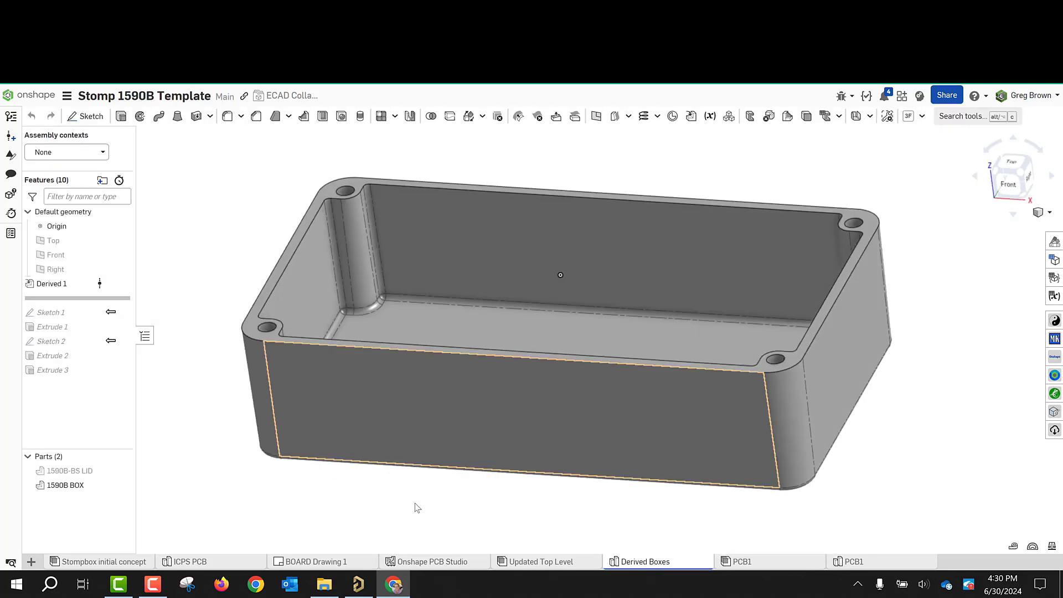
left_click(123, 556)
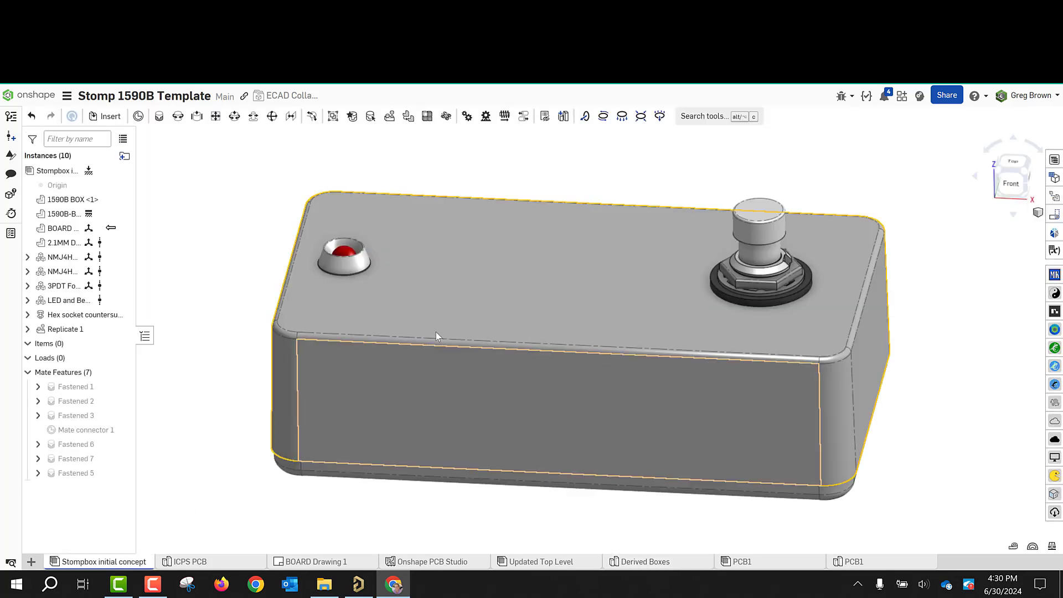
Step: Make the 1590B BOX temporarily transparent to examine the board and components inside the enclosure, and restore its opaque display
left_click(472, 247)
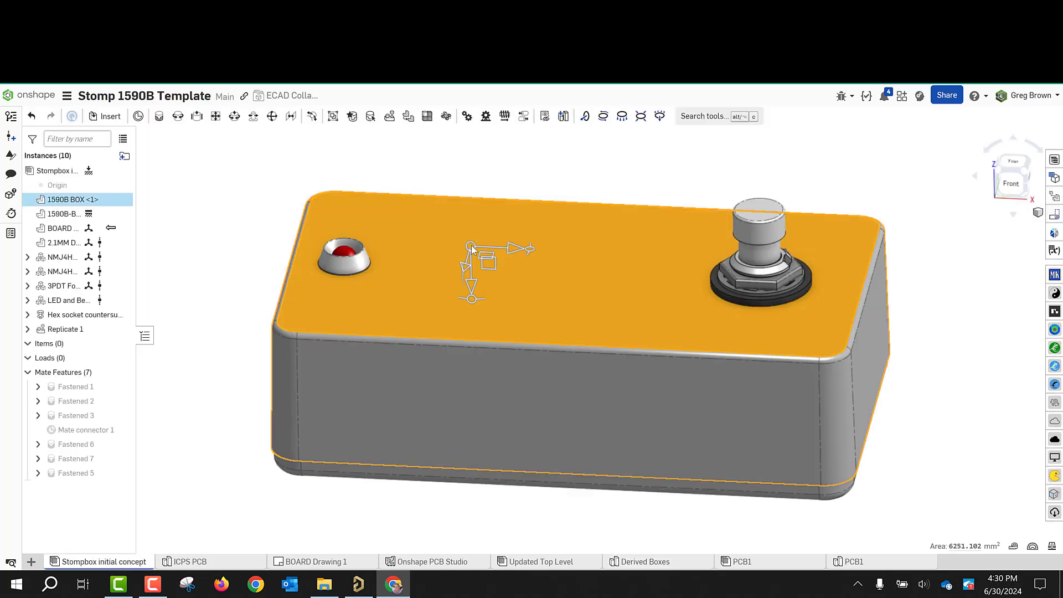
key("shift+t")
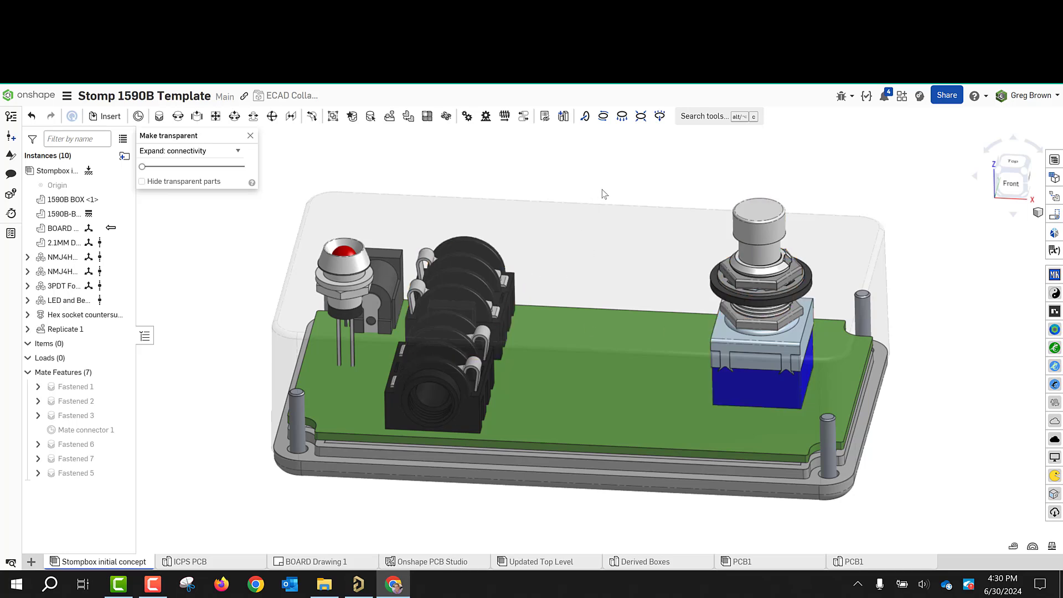
mouse_move(602, 189)
right_mouse_down()
mouse_move(607, 238)
mouse_move(599, 222)
mouse_move(614, 251)
mouse_move(603, 244)
mouse_move(607, 206)
mouse_move(572, 200)
mouse_move(599, 206)
right_mouse_up()
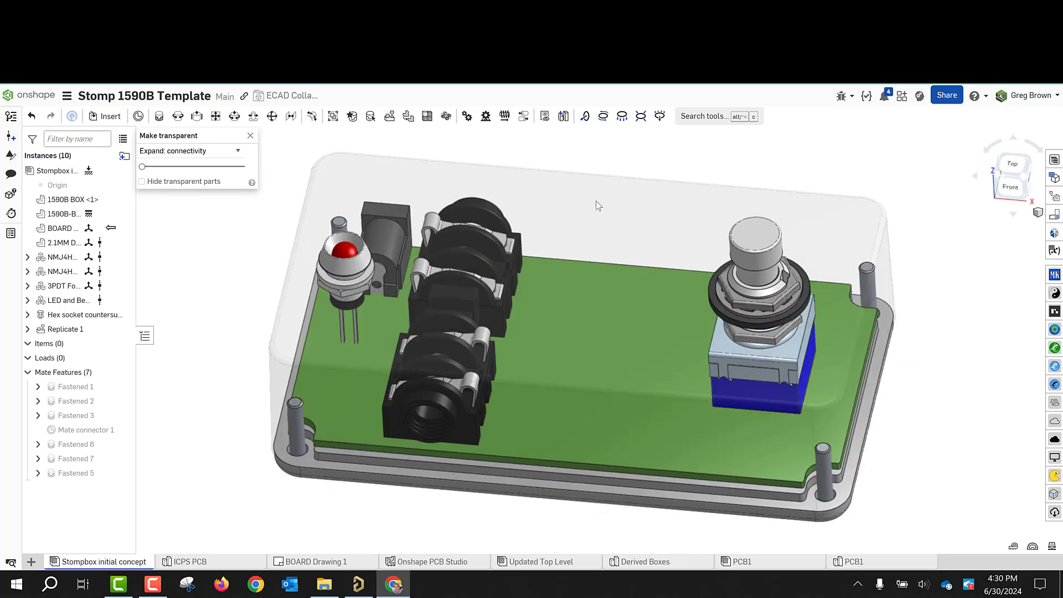
left_click(250, 136)
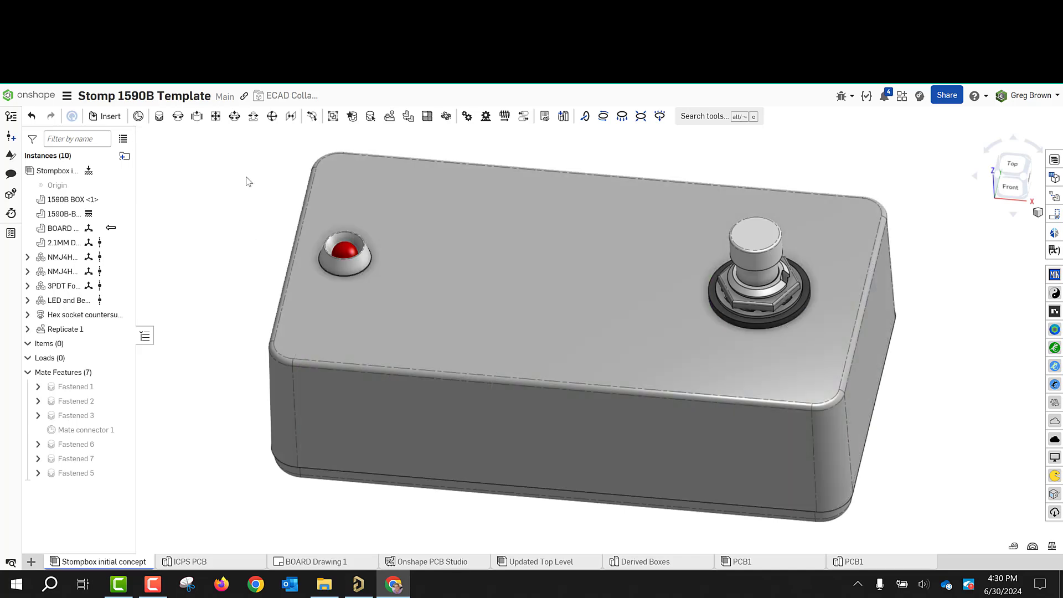
Step: Apply the saved components display state to view the board and hardware without the enclosure
right_click_drag(300, 253, 297, 249)
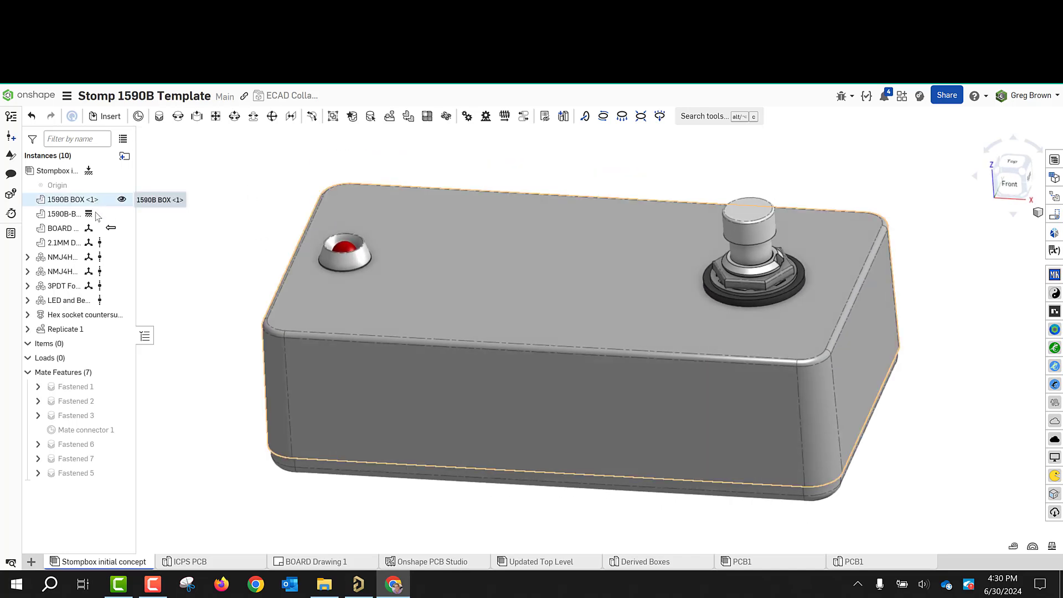
right_click_drag(194, 303, 209, 303)
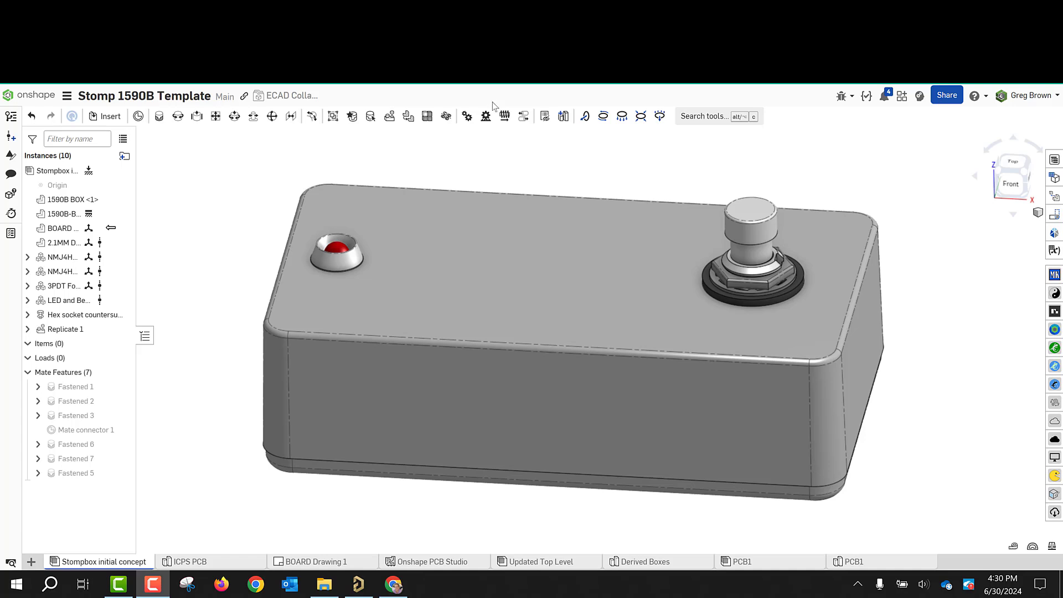
left_click(545, 116)
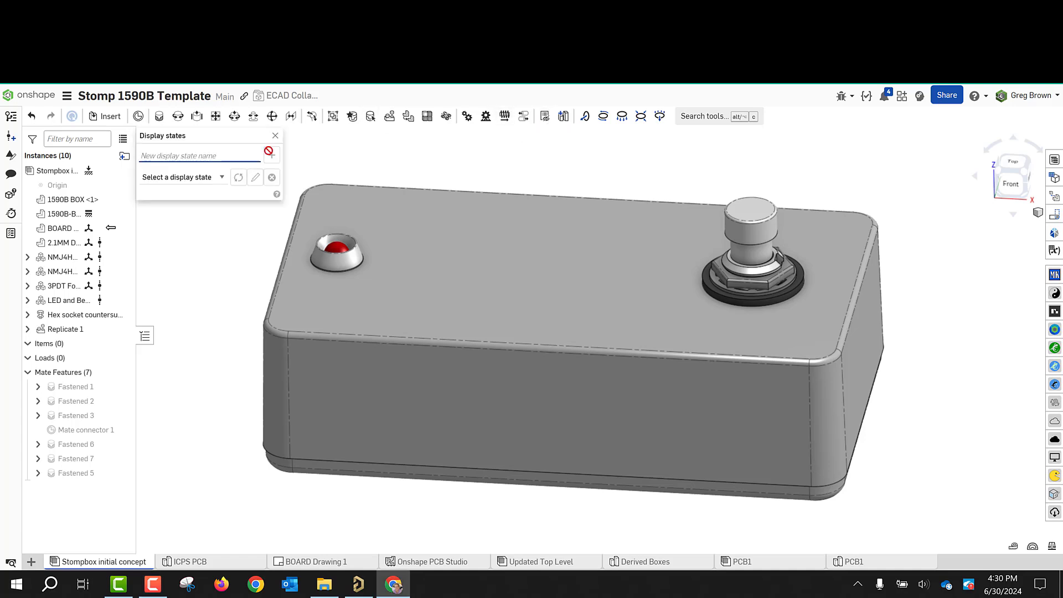
left_click(223, 178)
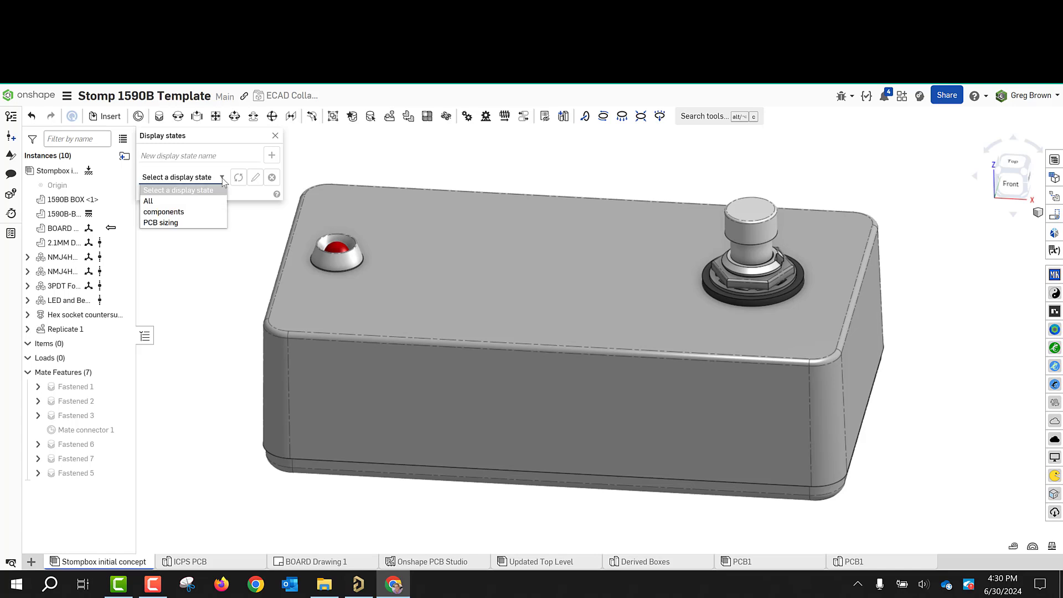
left_click(194, 213)
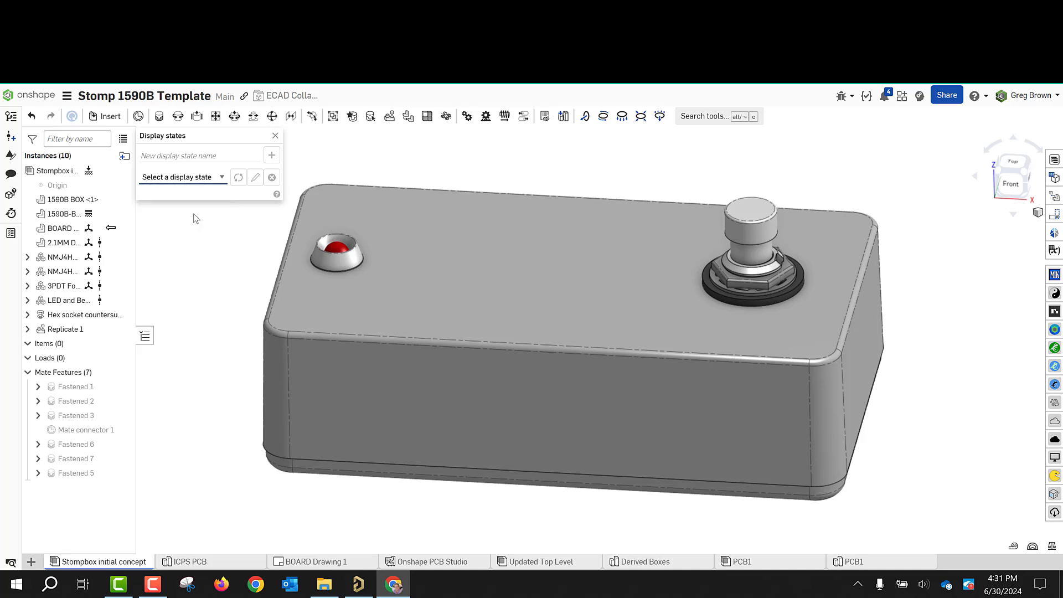
Step: Switch the assembly to the PCB sizing display state
left_click(186, 177)
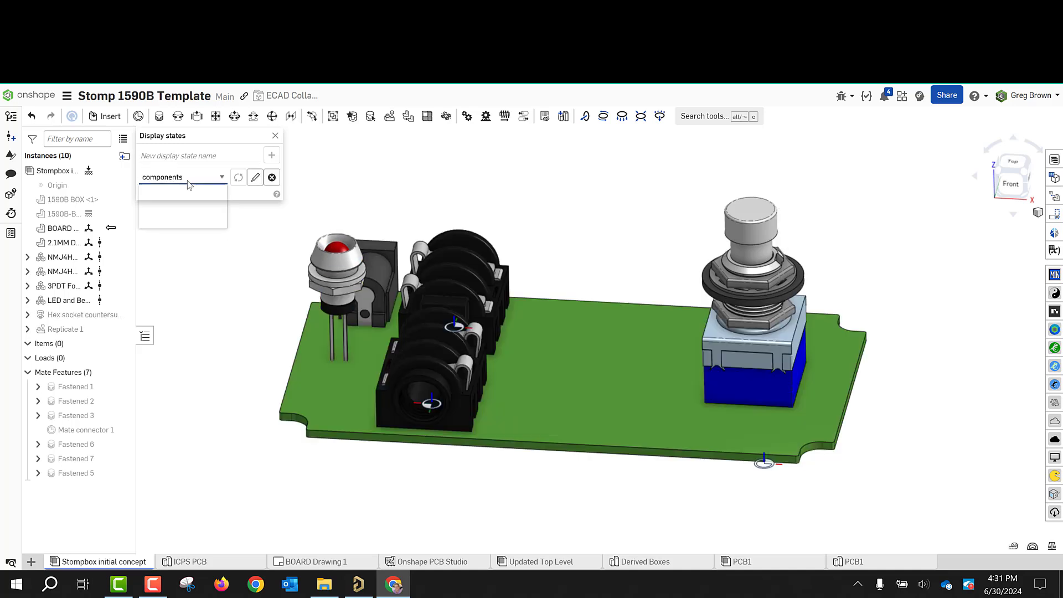
left_click(177, 220)
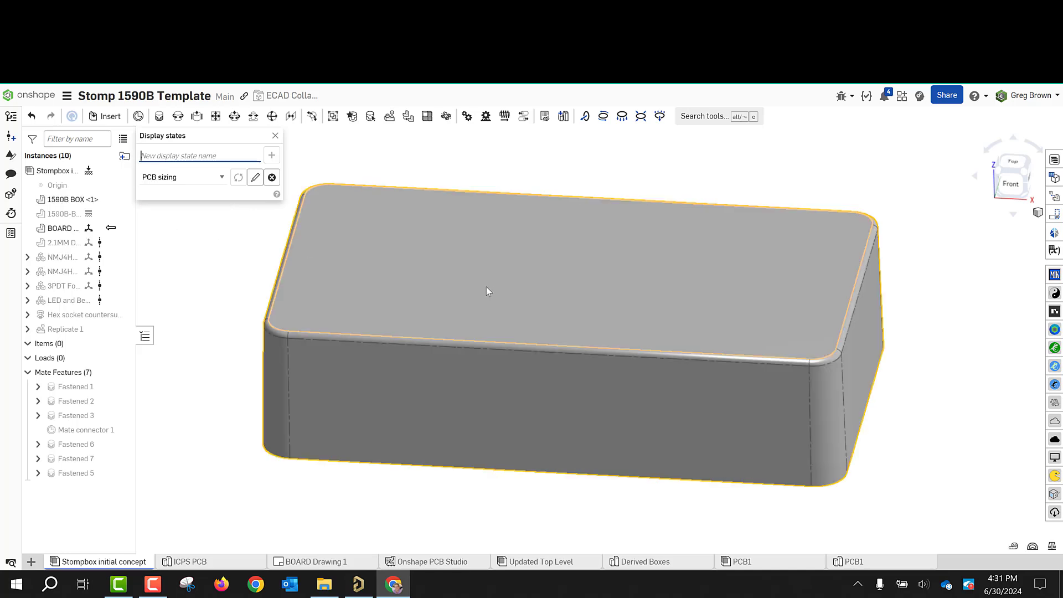
mouse_move(486, 287)
right_mouse_down()
mouse_move(480, 259)
mouse_move(479, 299)
right_mouse_up()
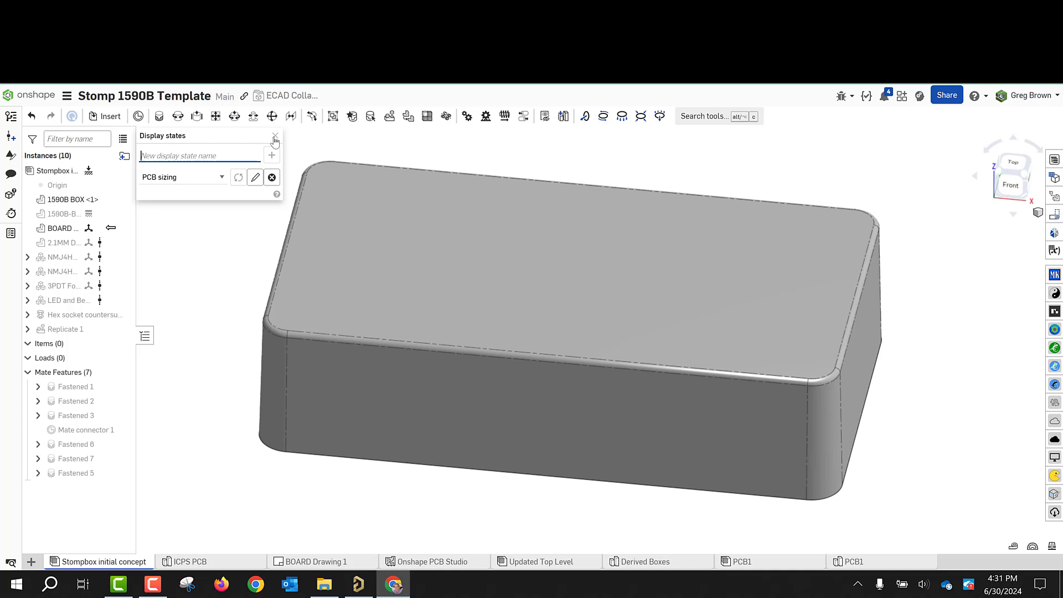
left_click(275, 136)
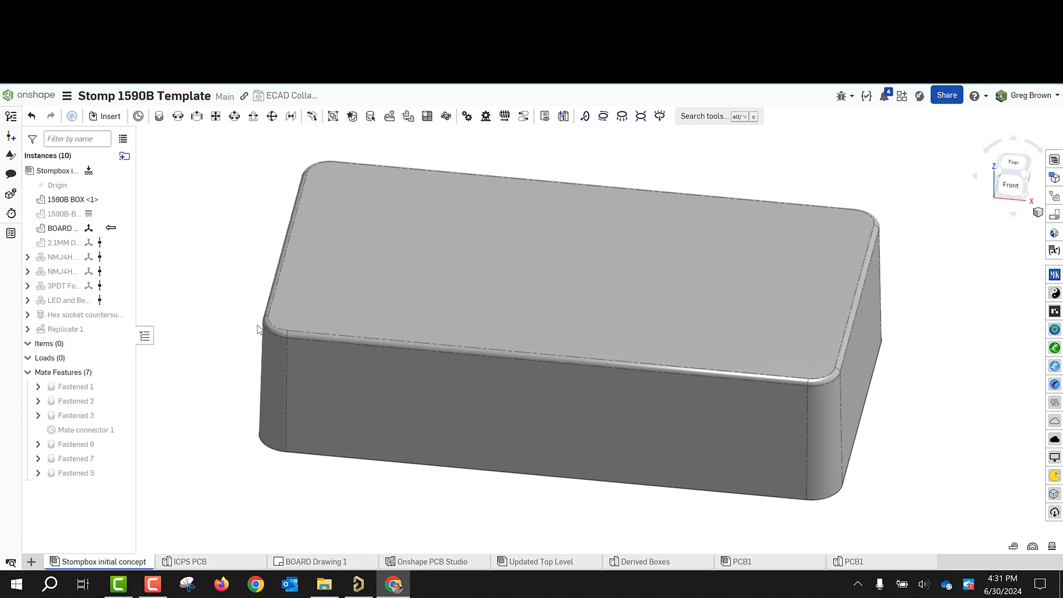
left_click(236, 559)
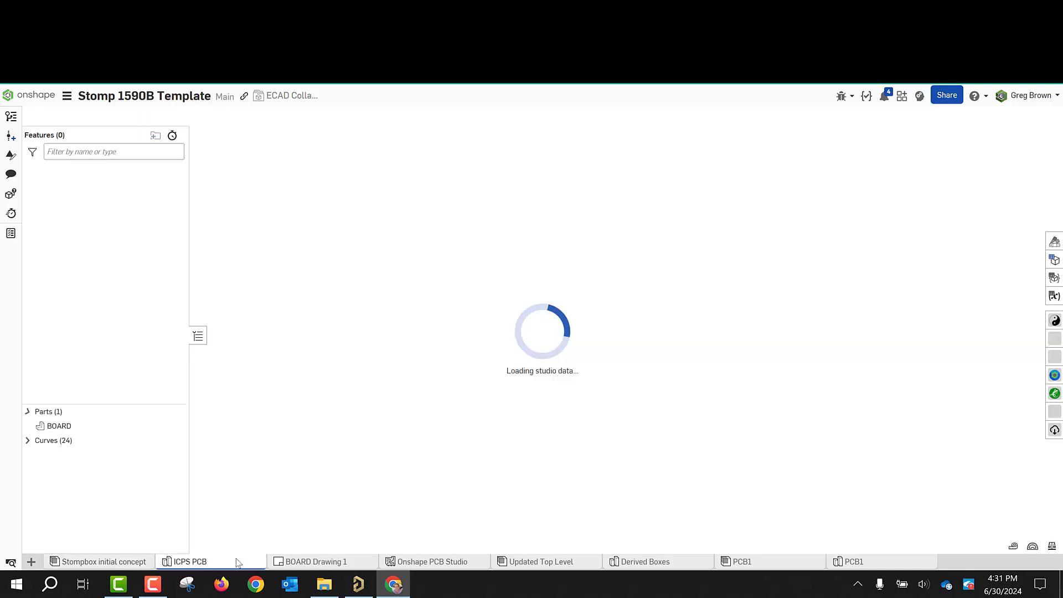
left_click(140, 563)
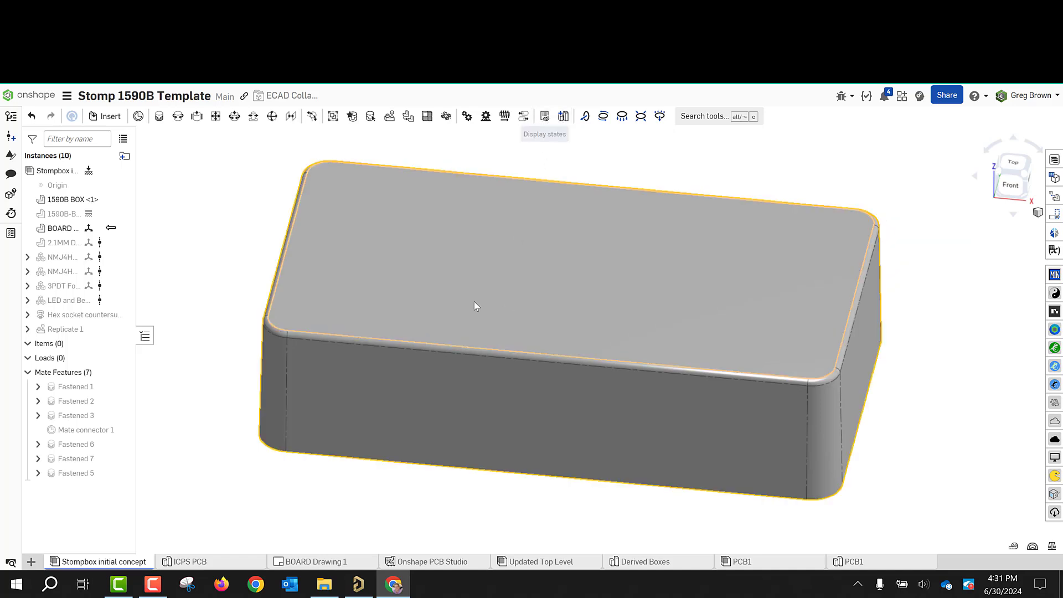
right_click_drag(473, 301, 455, 246)
mouse_move(516, 305)
right_mouse_down()
mouse_move(517, 251)
mouse_move(522, 316)
right_mouse_up()
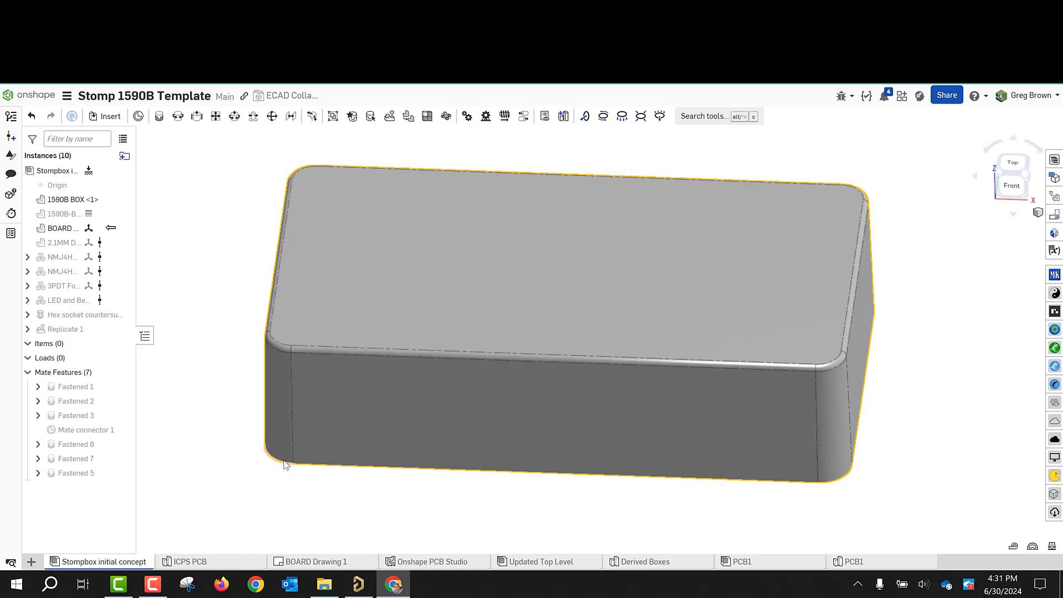
mouse_move(388, 328)
right_mouse_down()
mouse_move(394, 314)
mouse_move(387, 322)
right_mouse_up()
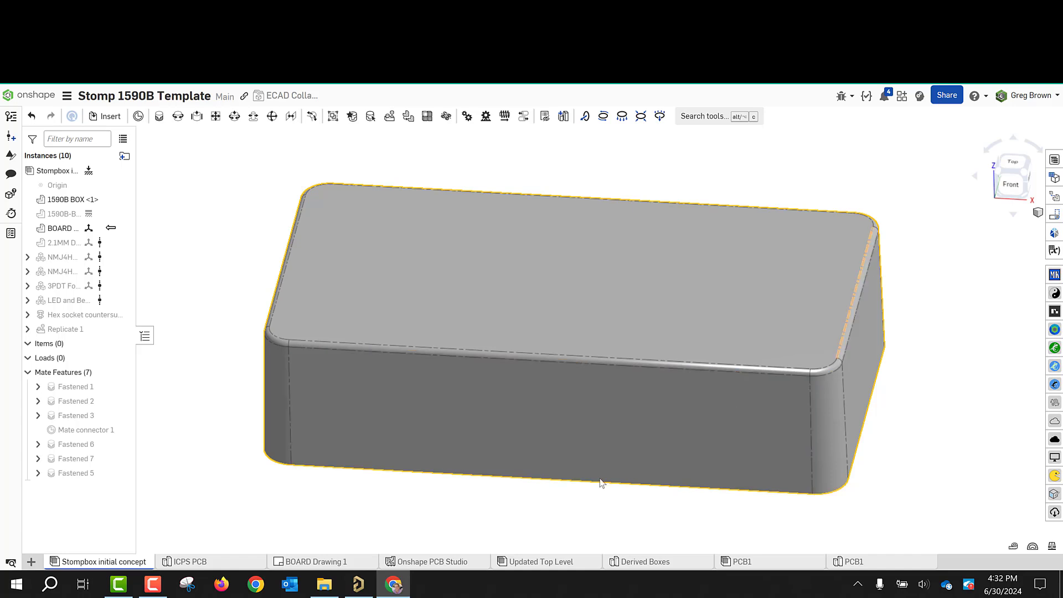
Step: Open the ICPS PCB part studio and roll its feature history back to just after Plane 1
left_click(191, 561)
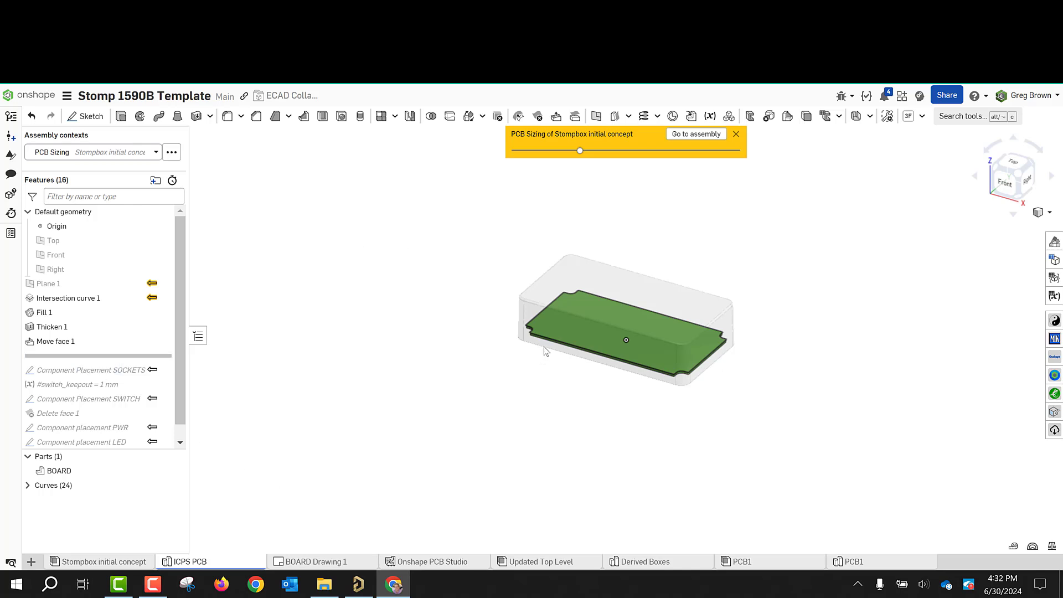
right_click_drag(543, 347, 561, 357)
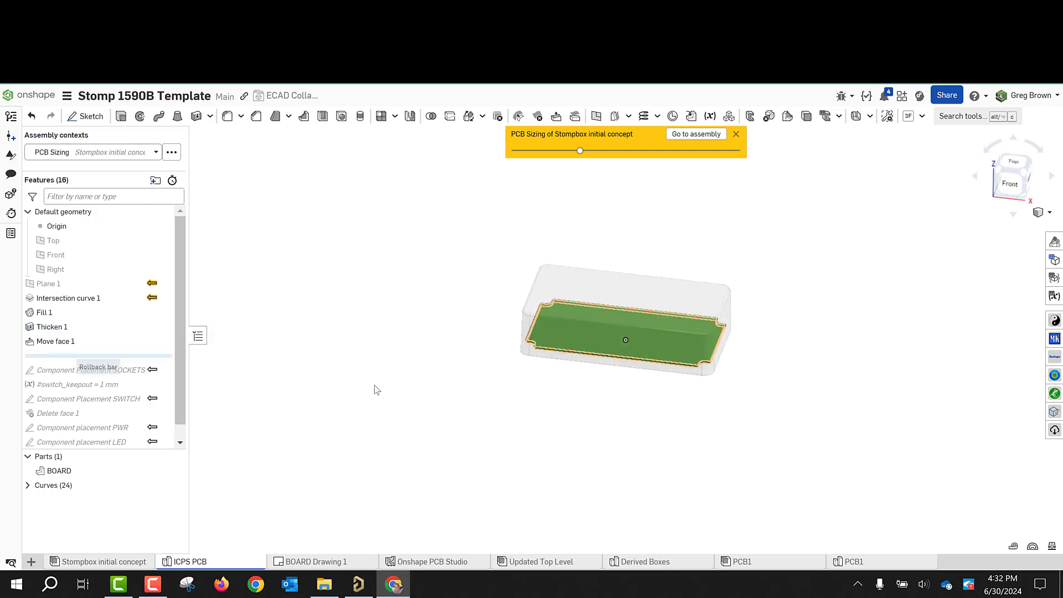
scroll(701, 346, "down", 3)
scroll(701, 346, "up", 6)
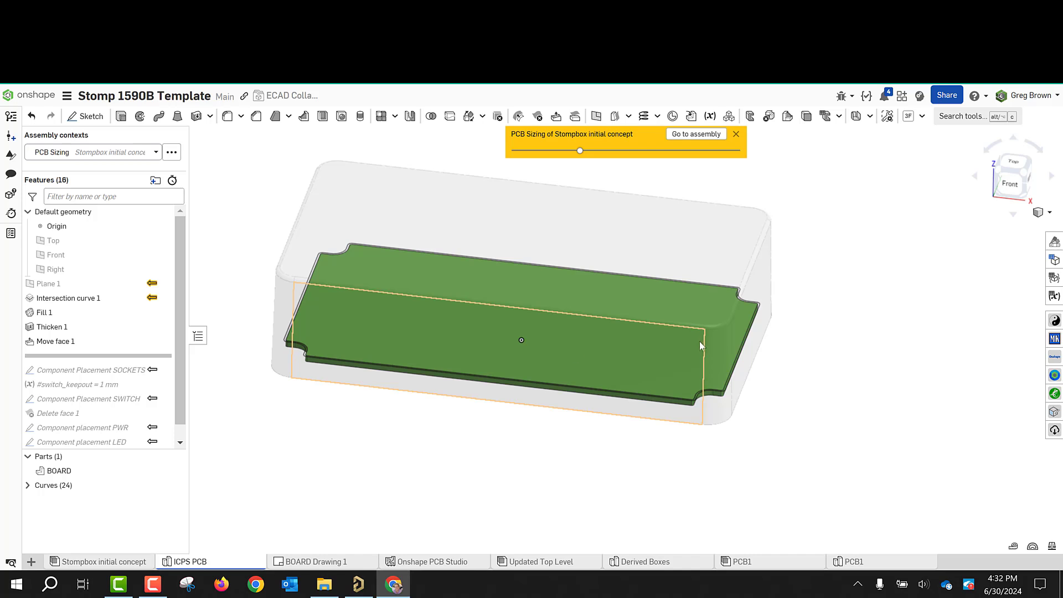
left_click_drag(74, 354, 124, 296)
middle_click_drag(437, 427, 450, 438)
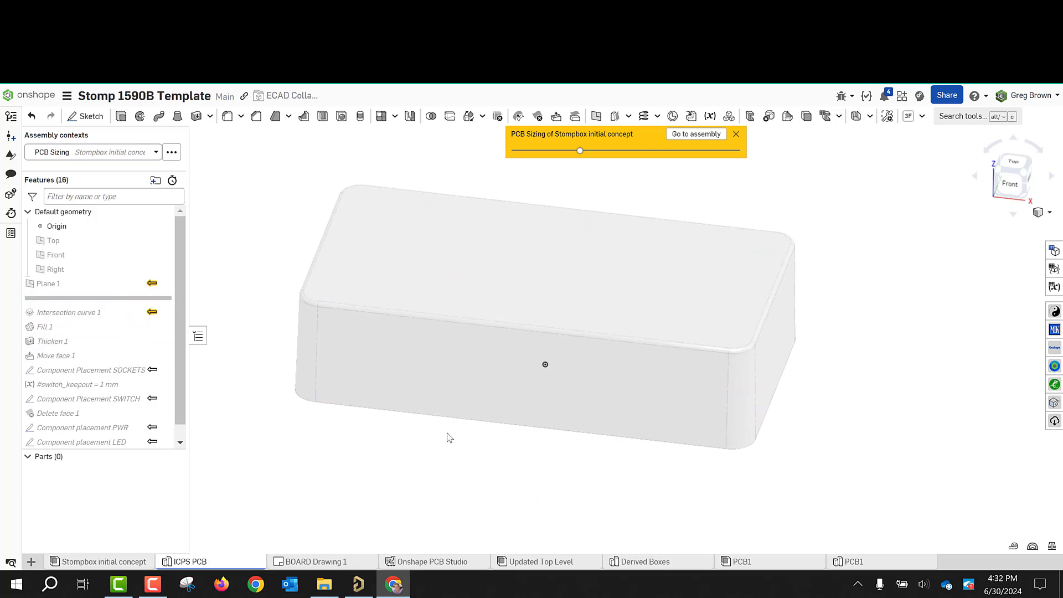
right_click_drag(449, 438, 454, 409)
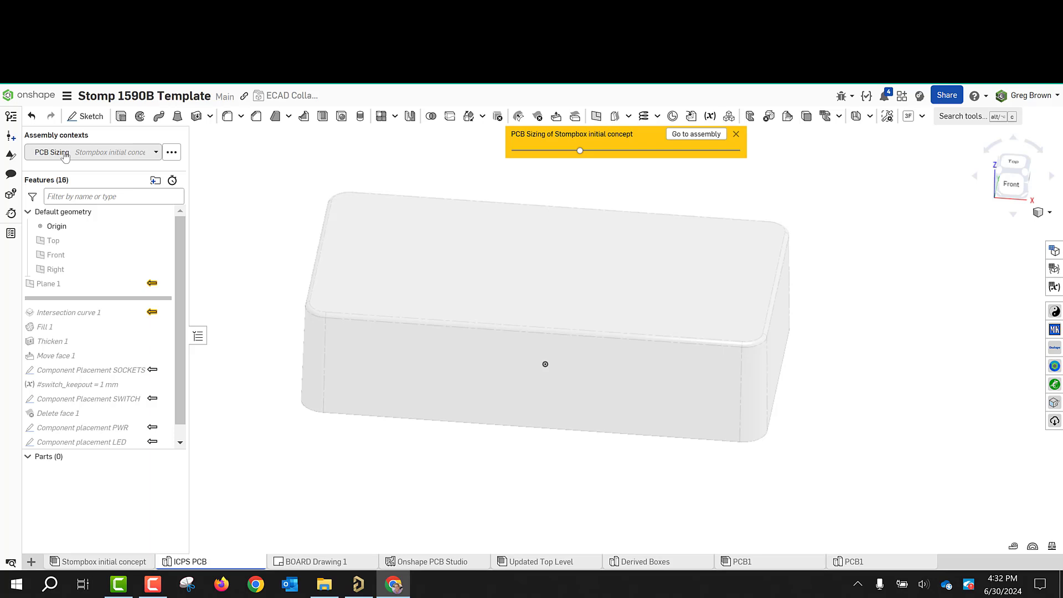
Step: Examine the PCB Sizing context's management options and the list of available assembly contexts, keeping its name and PCB Sizing active
left_click(172, 152)
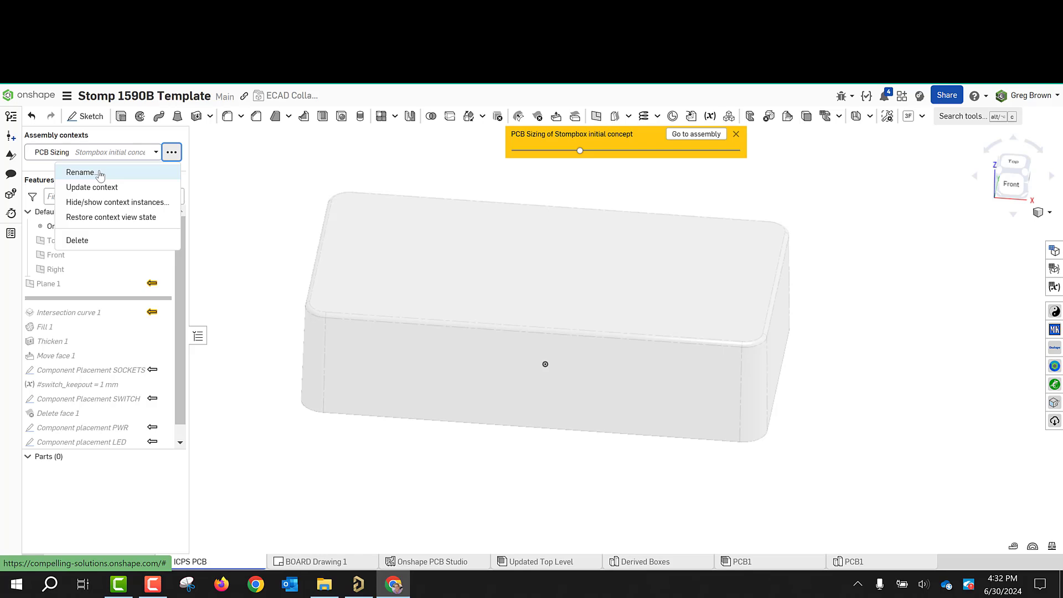
left_click(141, 173)
left_click(277, 180)
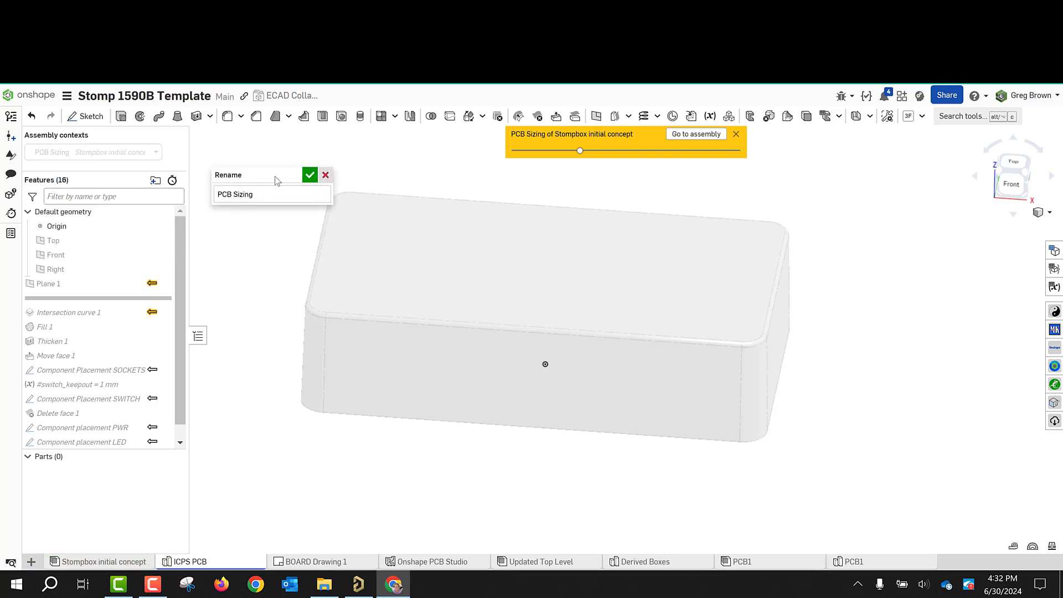
key("Escape")
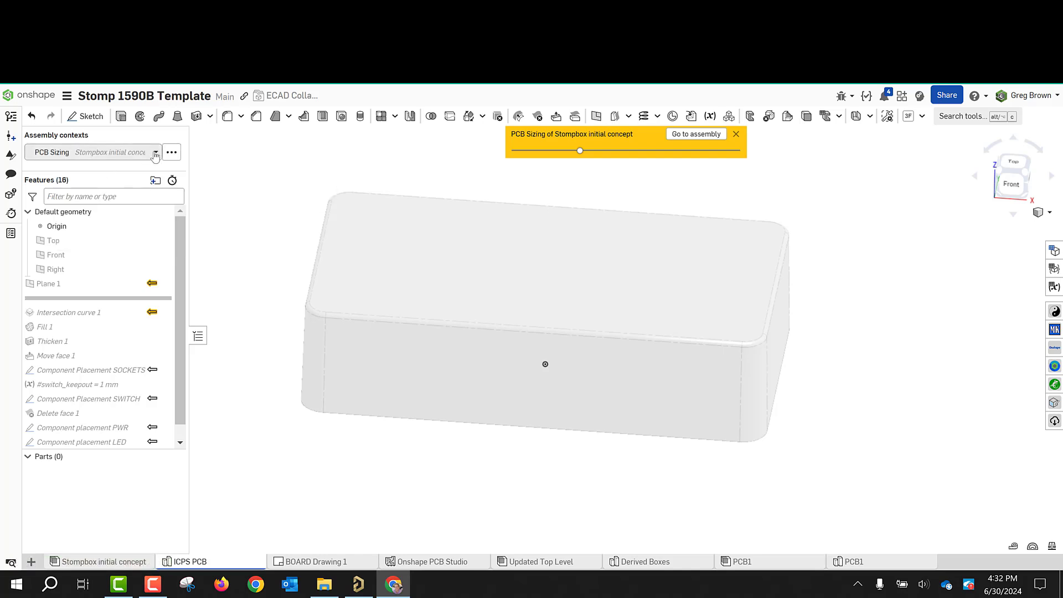
left_click(155, 155)
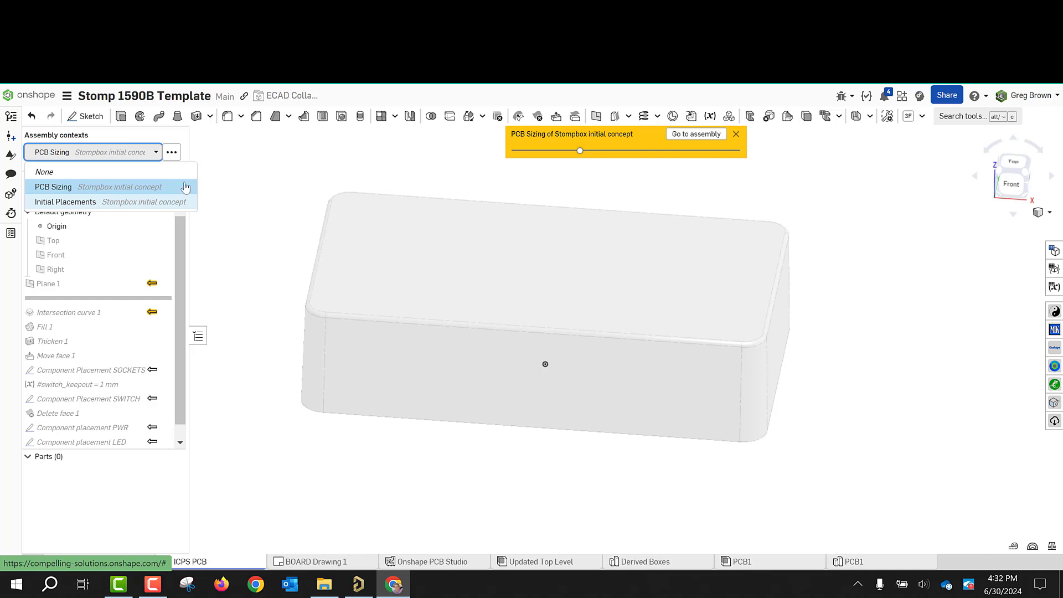
left_click(223, 167)
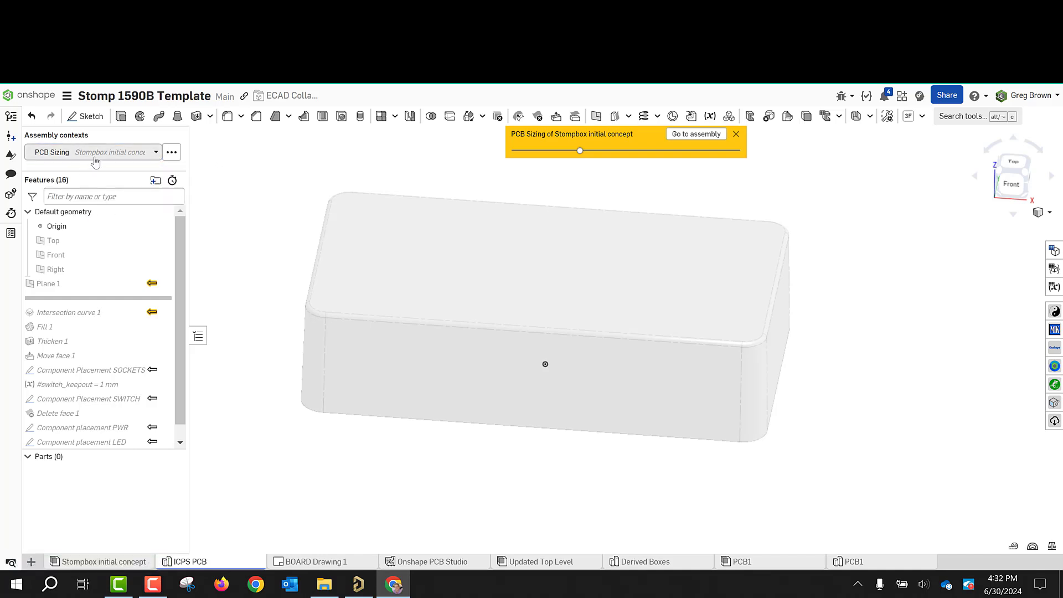
Step: Show Plane 1 and view it against the open underside of the box
right_click_drag(311, 231, 288, 172)
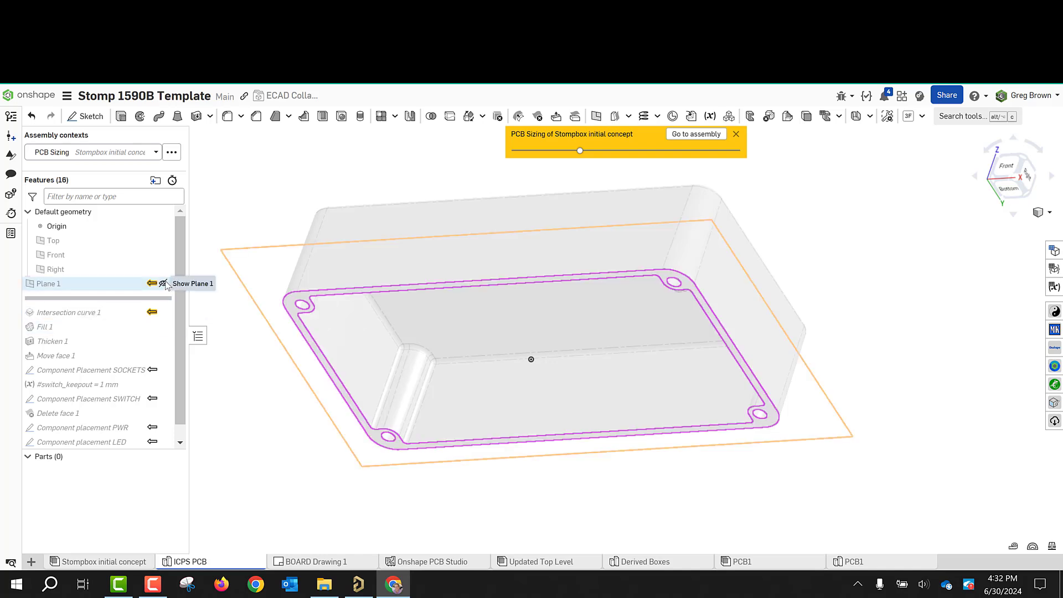
left_click(163, 283)
mouse_move(283, 276)
right_mouse_down()
mouse_move(298, 308)
mouse_move(283, 276)
right_mouse_up()
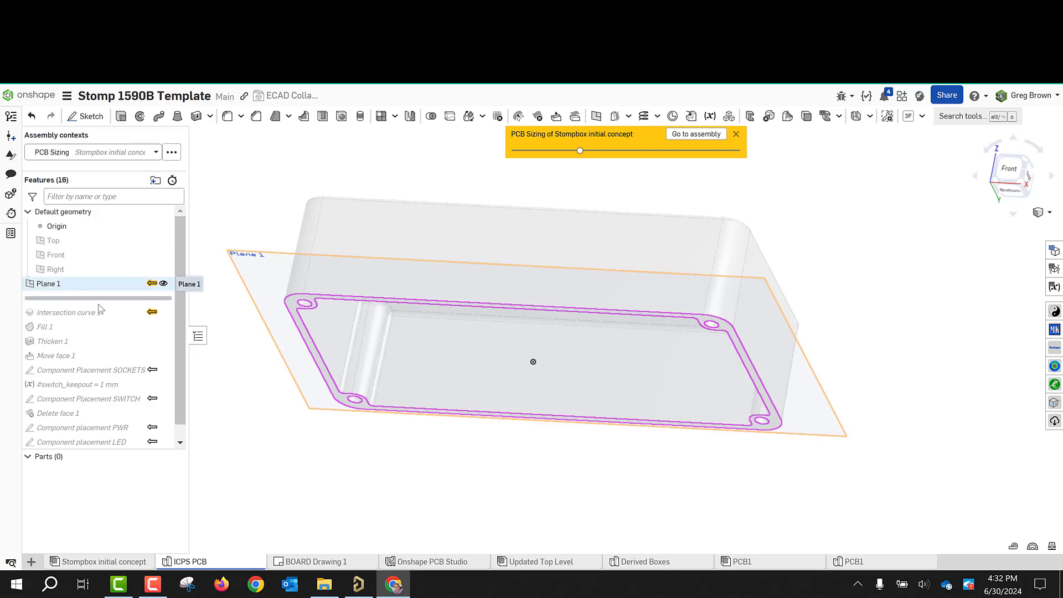
Step: Review the definition of Plane 1 and the box face it is offset from, leaving it unchanged
right_click(78, 287)
left_click(114, 310)
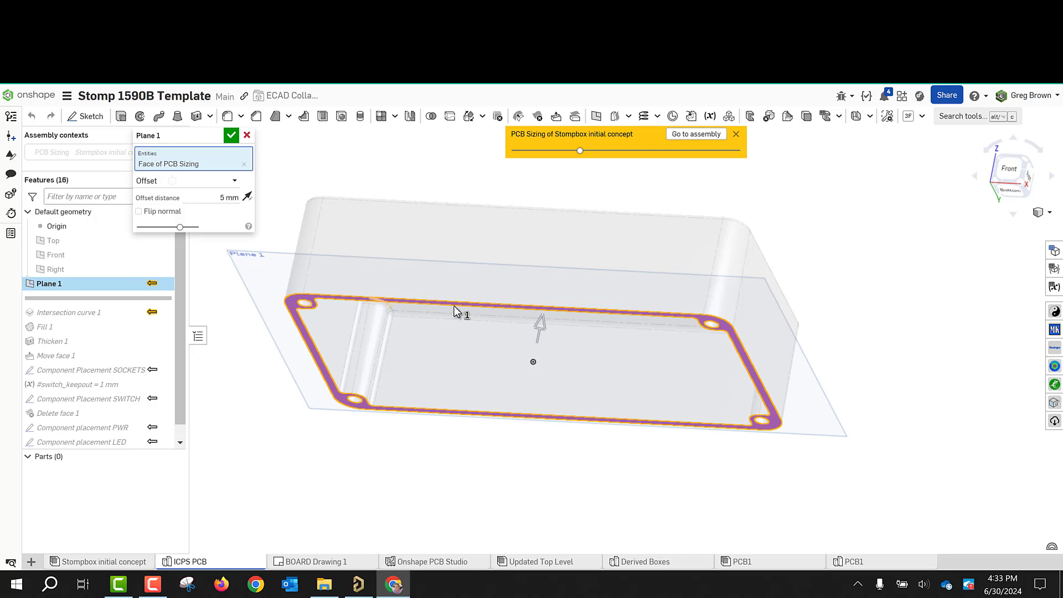
mouse_move(454, 306)
right_mouse_down()
mouse_move(472, 334)
mouse_move(455, 309)
right_mouse_up()
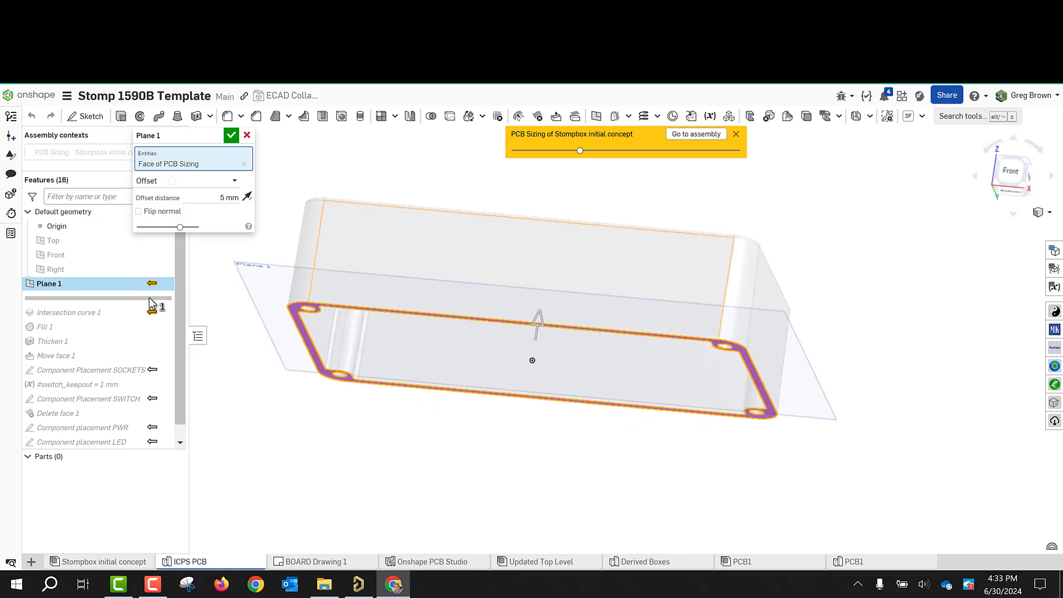
left_click(247, 135)
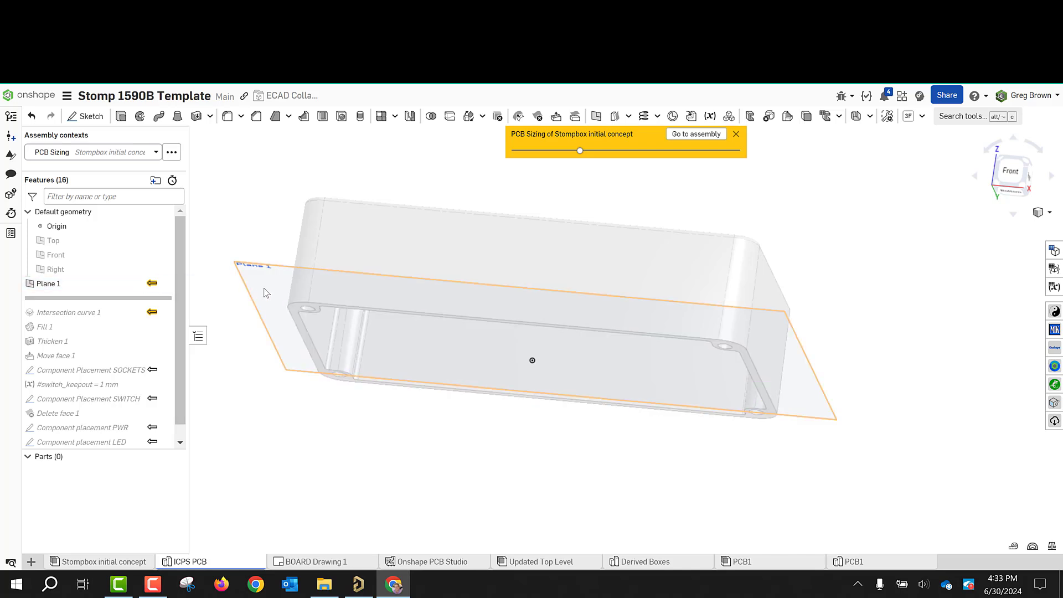
mouse_move(265, 290)
right_mouse_down()
mouse_move(259, 304)
mouse_move(249, 288)
right_mouse_up()
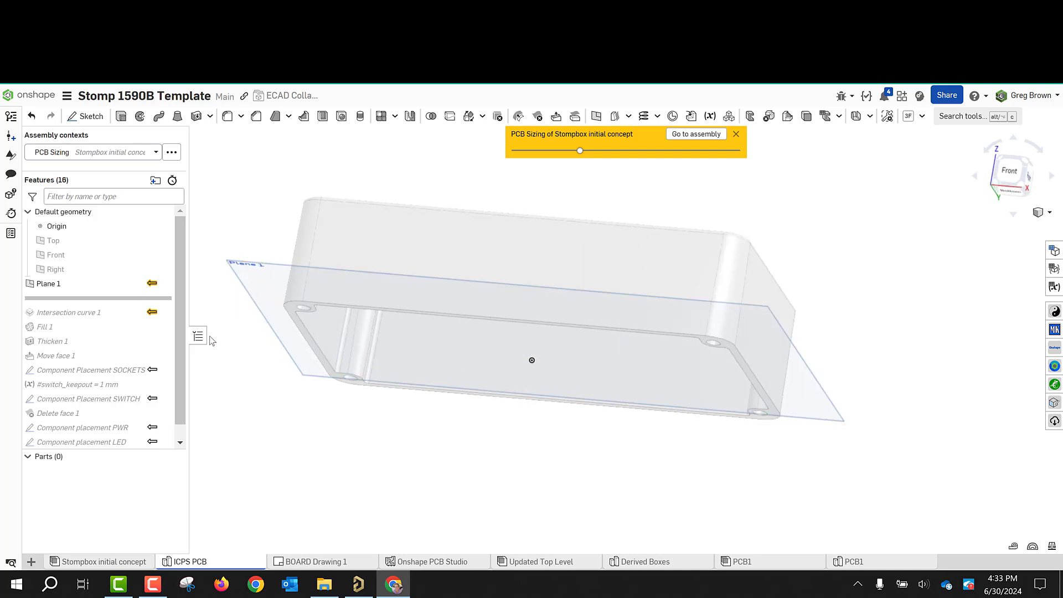
Step: Roll the feature history forward to just after Intersection curve 1 and view the curve against the box opening
left_click_drag(117, 298, 118, 315)
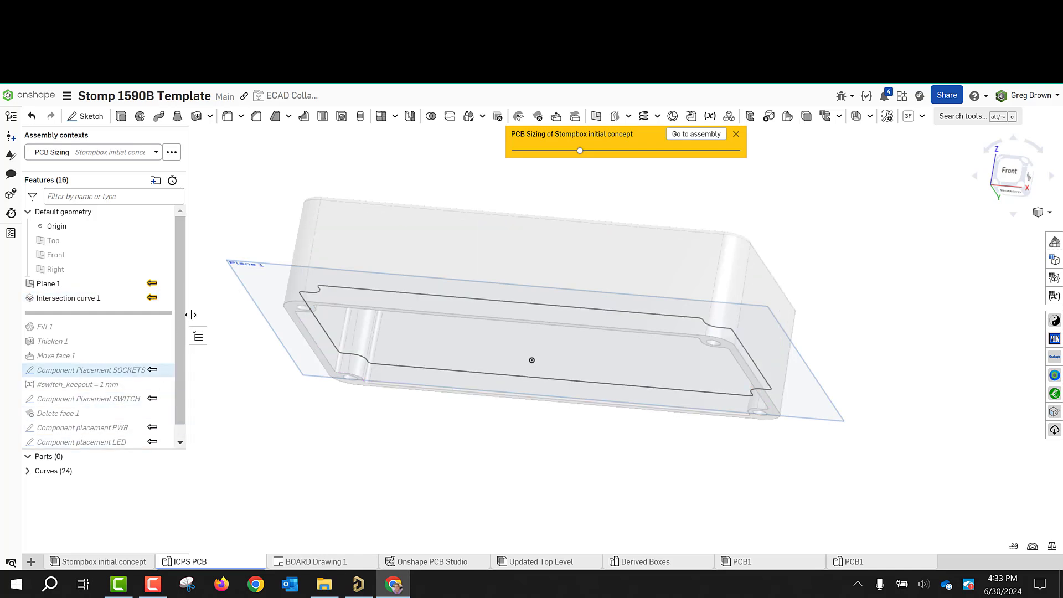
right_click_drag(204, 308, 317, 277)
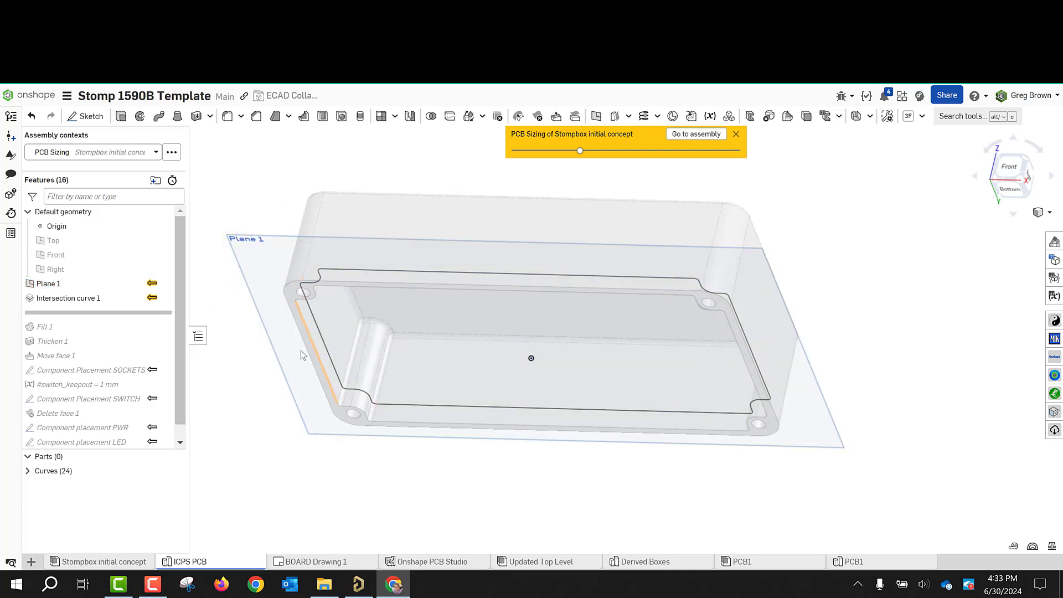
right_click_drag(300, 351, 267, 284)
Step: Roll the feature history forward to just after Fill 1 and inspect the filled surface inside the box
left_click_drag(117, 313, 119, 332)
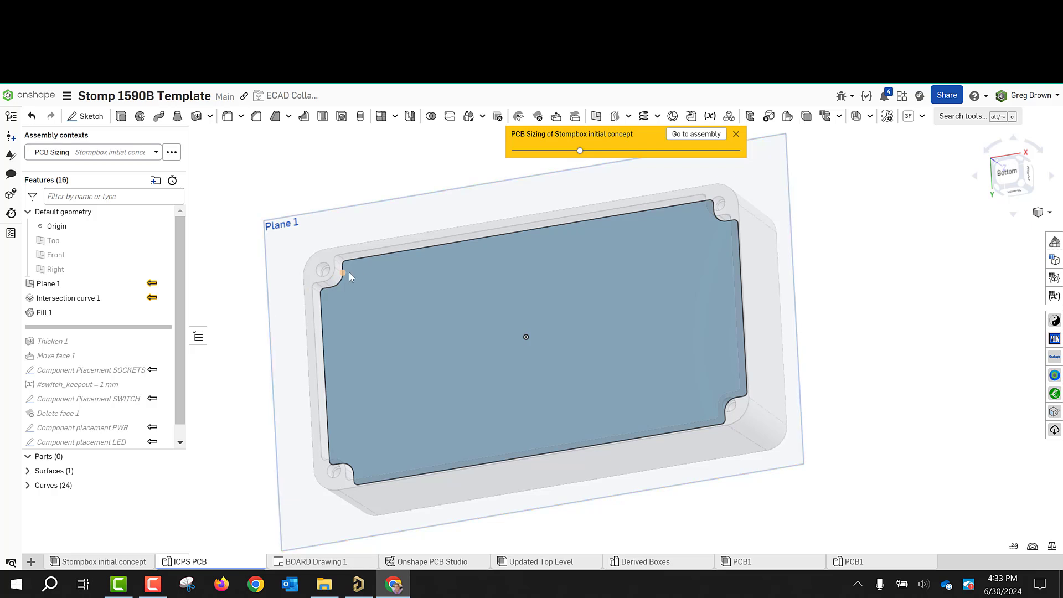
right_click_drag(348, 271, 365, 390)
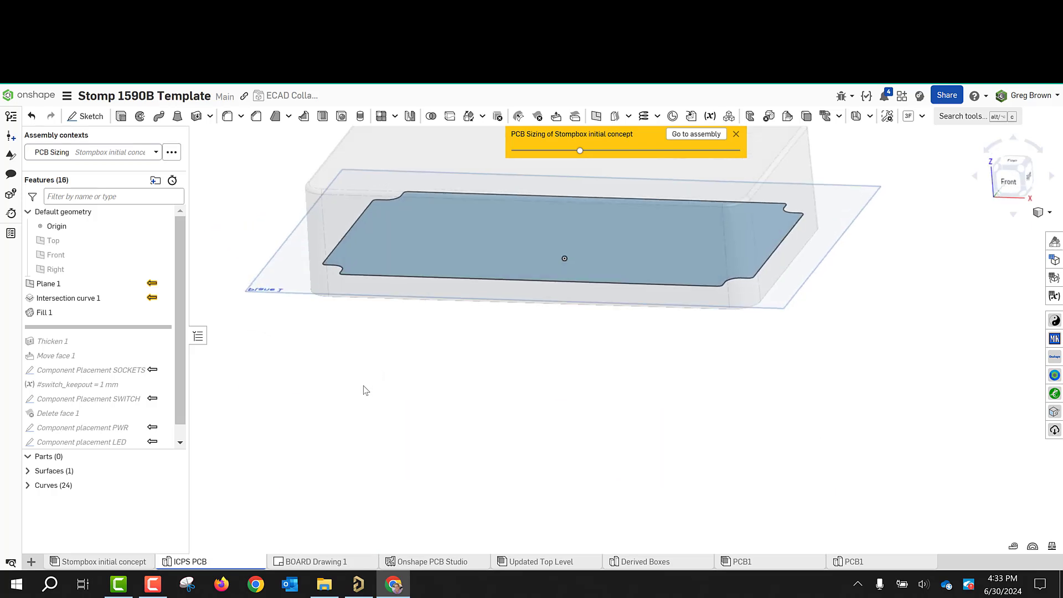
scroll(426, 396, "up", 6)
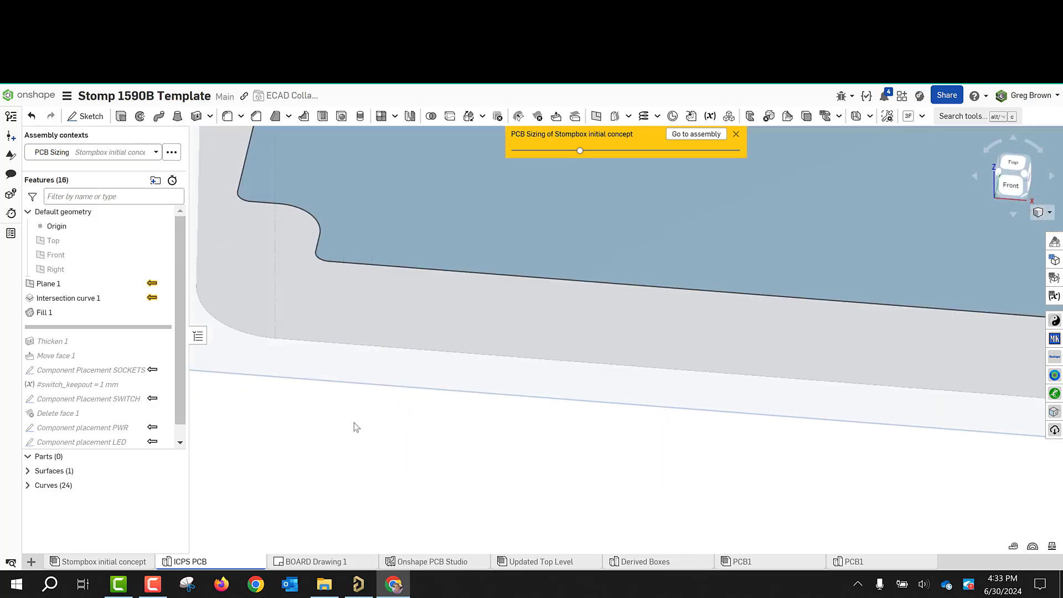
scroll(354, 423, "down", 8)
scroll(349, 424, "up", 4)
scroll(381, 391, "down", 4)
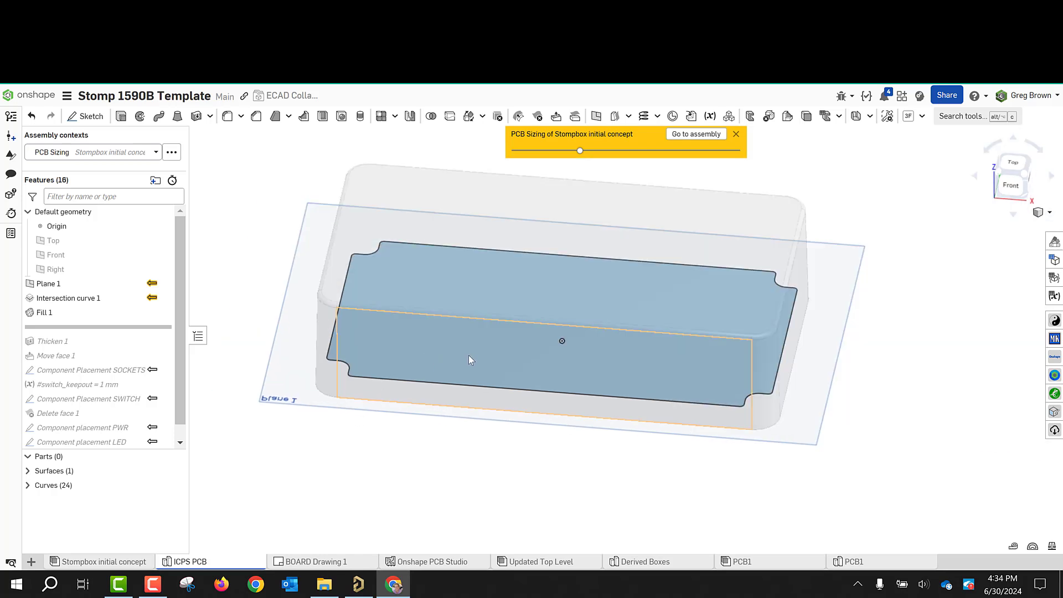
mouse_move(483, 390)
right_mouse_down()
mouse_move(469, 380)
mouse_move(474, 390)
right_mouse_up()
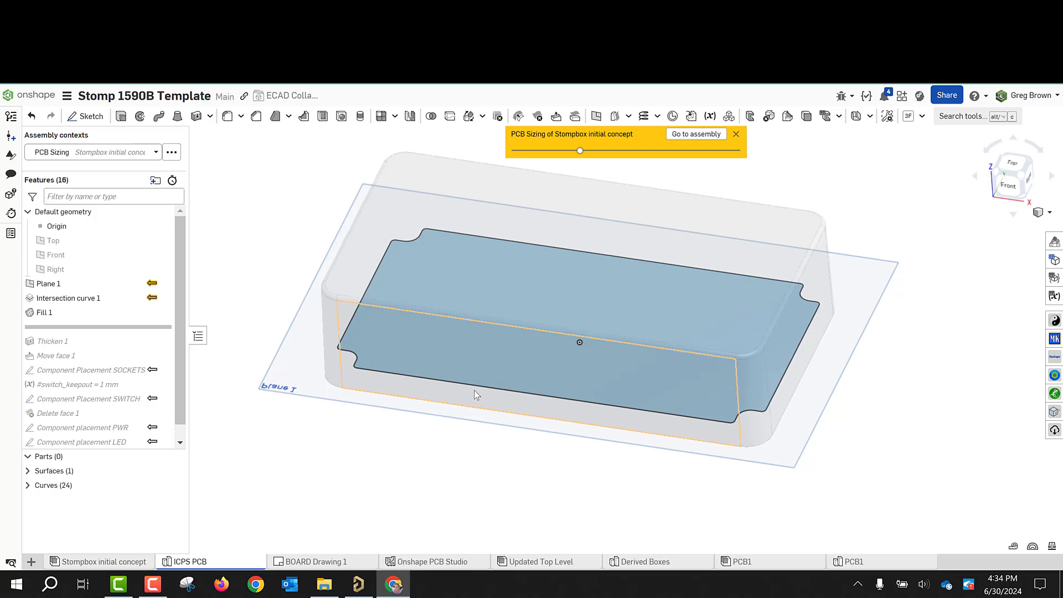
mouse_move(437, 350)
right_mouse_down()
mouse_move(434, 323)
mouse_move(435, 344)
right_mouse_up()
scroll(308, 345, "down", 3)
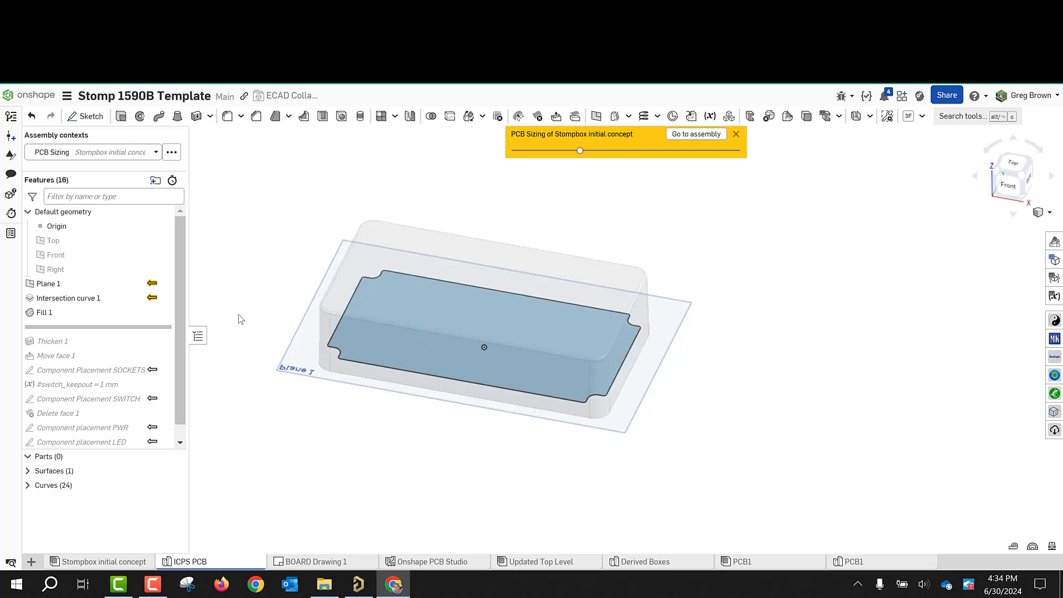
scroll(242, 321, "up", 3)
mouse_move(493, 372)
right_mouse_down()
mouse_move(494, 347)
mouse_move(500, 371)
right_mouse_up()
Step: Roll the feature history forward to just after Thicken 1 and inspect the board's fit around a corner screw post
left_click_drag(90, 327, 91, 347)
right_click_drag(432, 418, 437, 316)
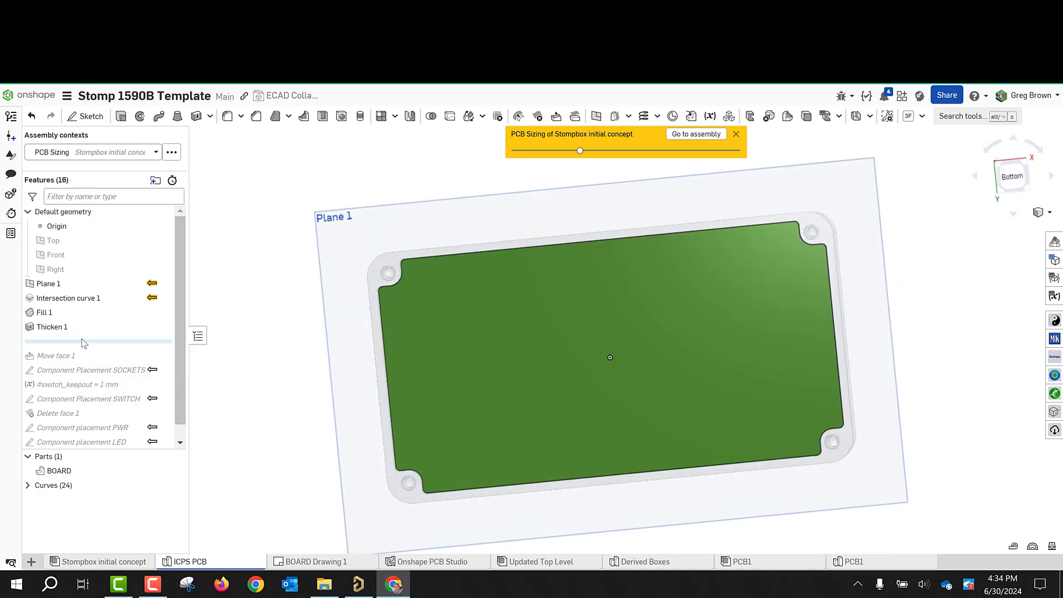
scroll(375, 292, "up", 3)
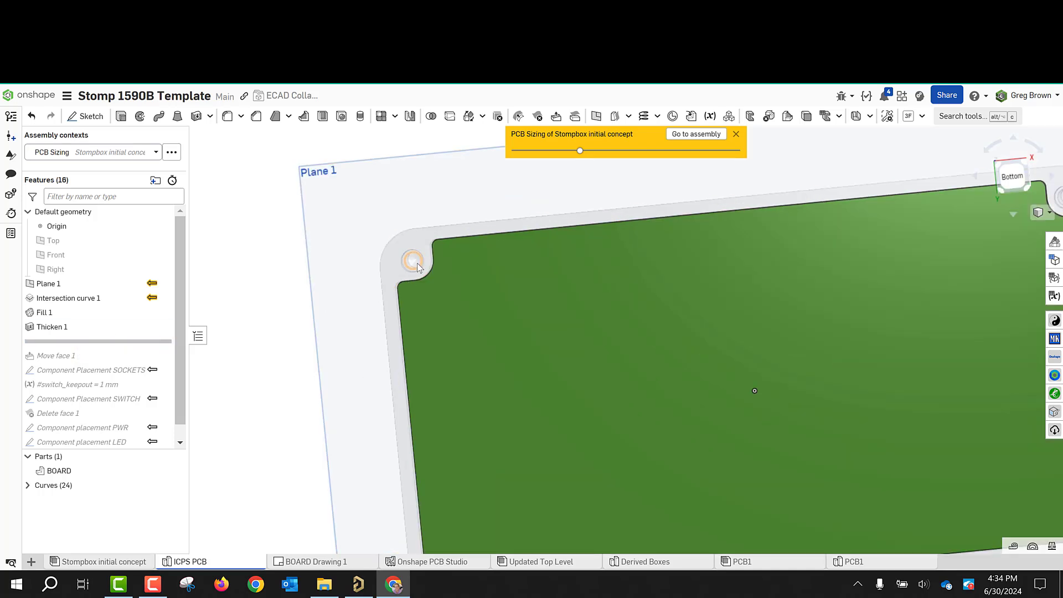
scroll(417, 262, "up", 2)
right_click_drag(463, 240, 460, 227)
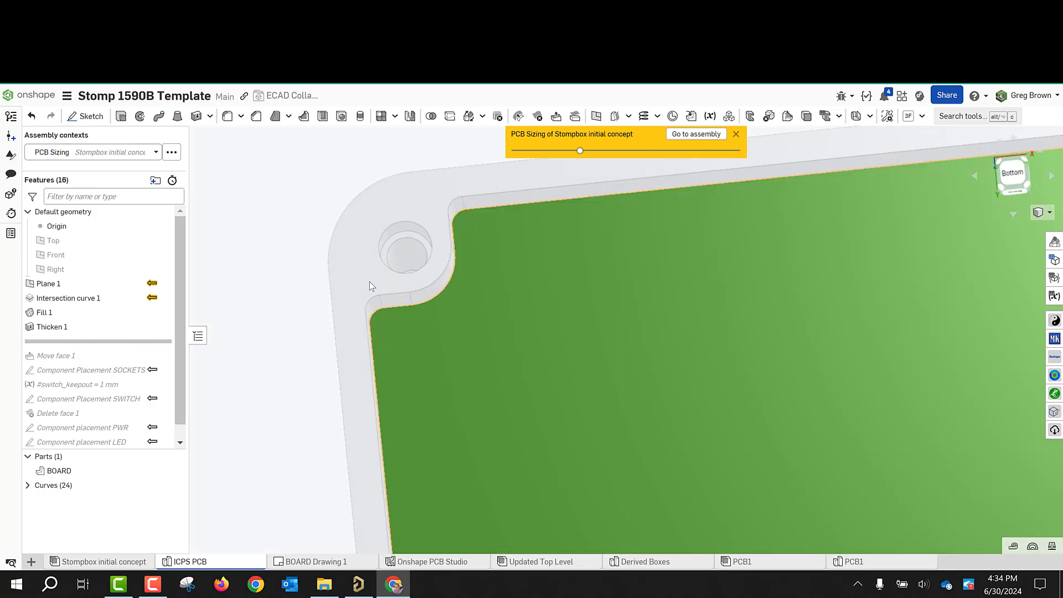
Step: Roll the feature history forward to just after Move face 1 and review that feature's offset settings without changing them
left_click_drag(94, 342, 95, 357)
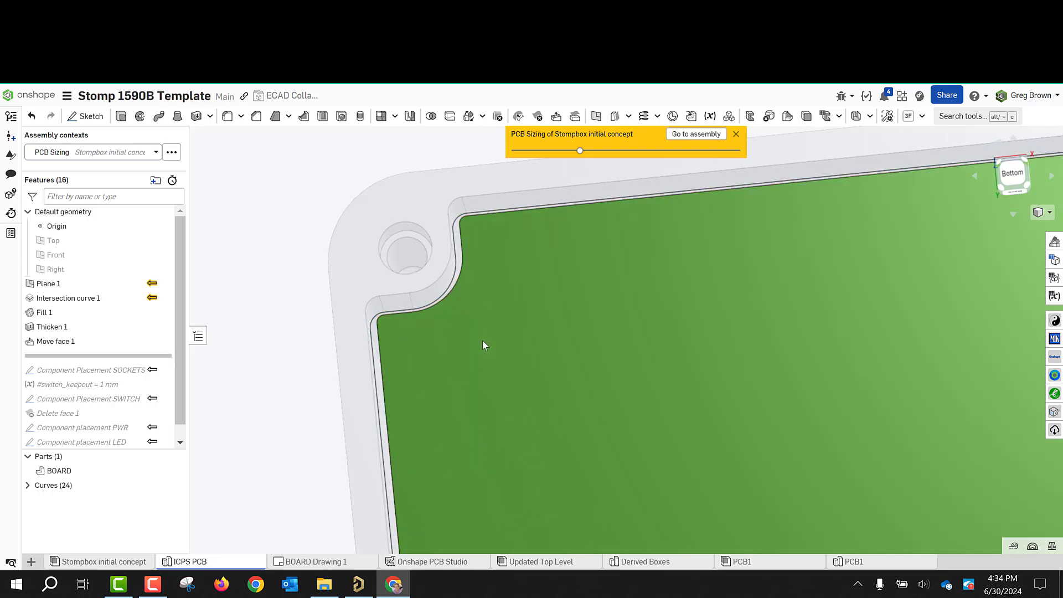
right_click(66, 343)
left_click(94, 369)
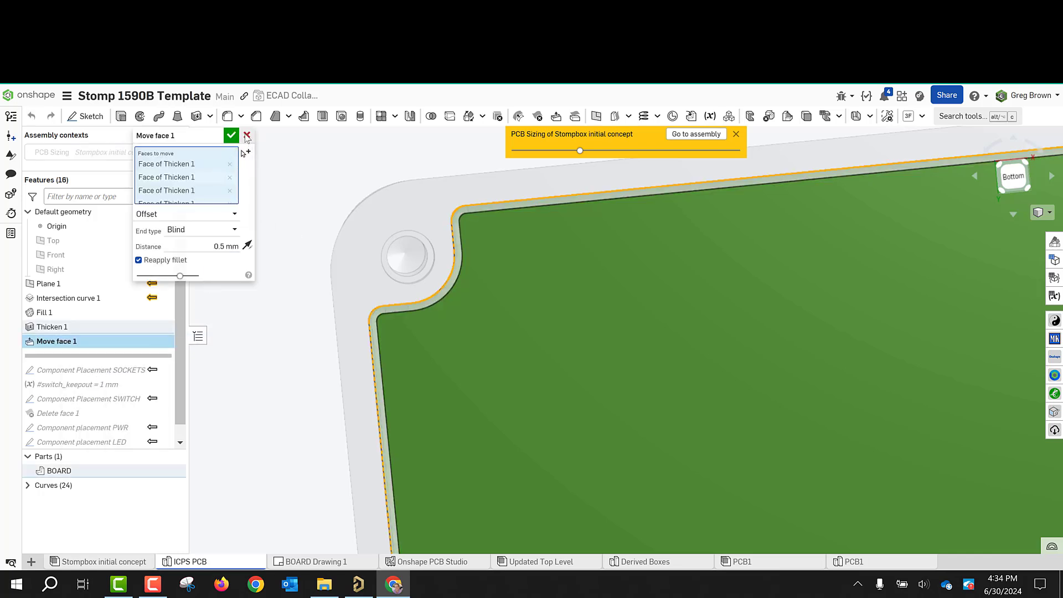
left_click(246, 135)
scroll(288, 304, "down", 5)
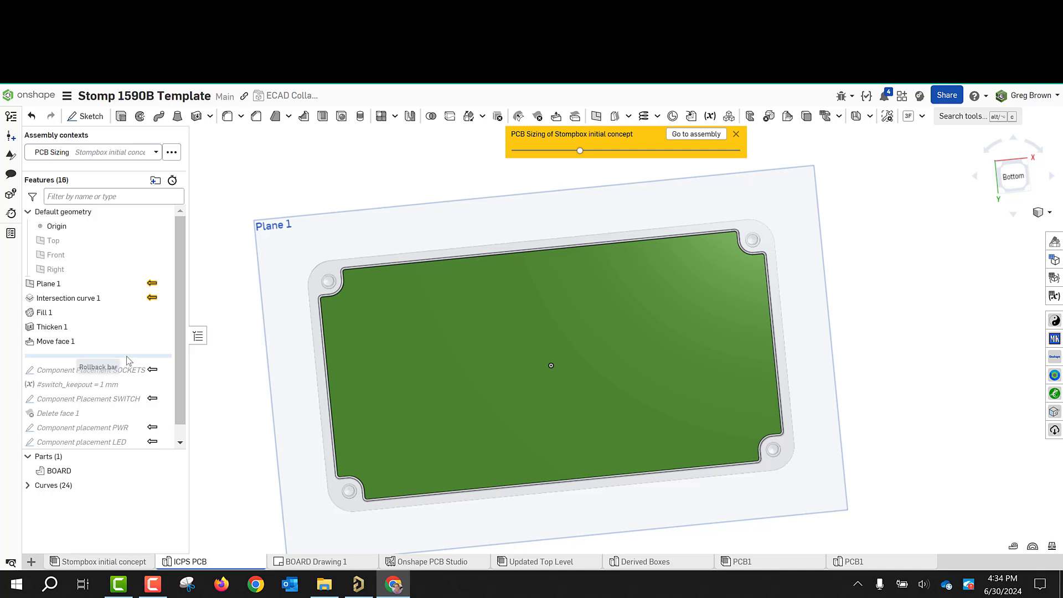
Step: Examine the BOARD part inside the transparent box and look through the options available for that part
middle_click_drag(530, 339, 545, 331)
right_click_drag(485, 338, 471, 446)
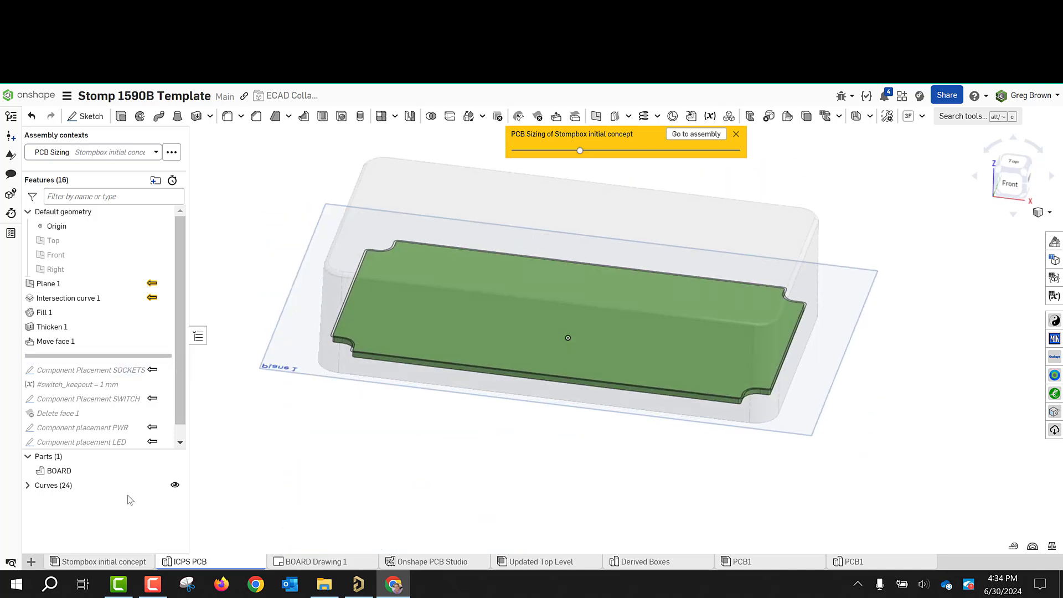
left_click(59, 474)
right_click(61, 474)
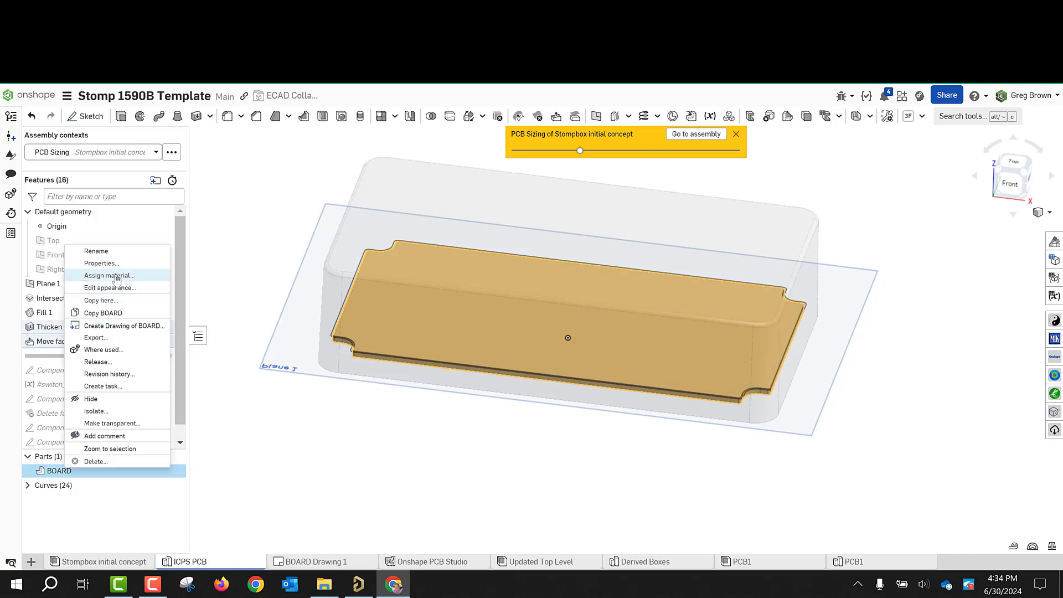
left_click(81, 475)
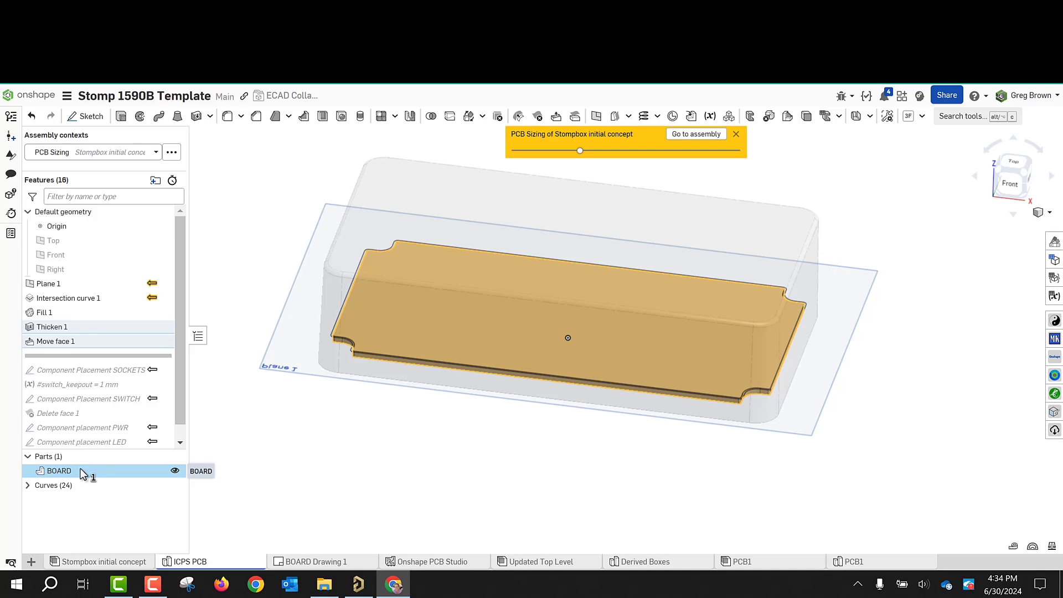
left_click(357, 472)
right_click_drag(365, 454, 356, 463)
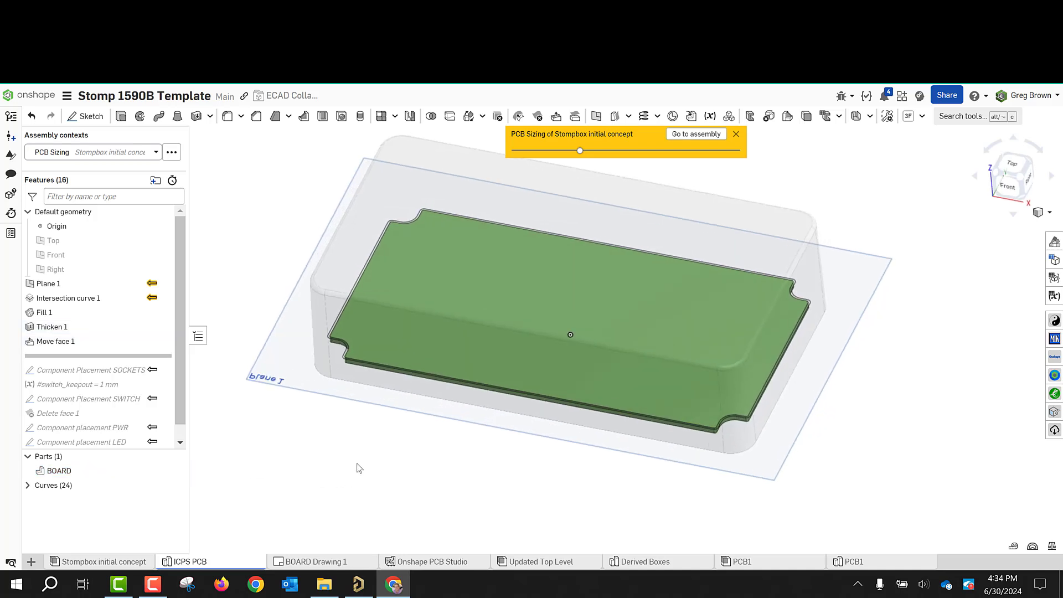
middle_click_drag(366, 449, 387, 461)
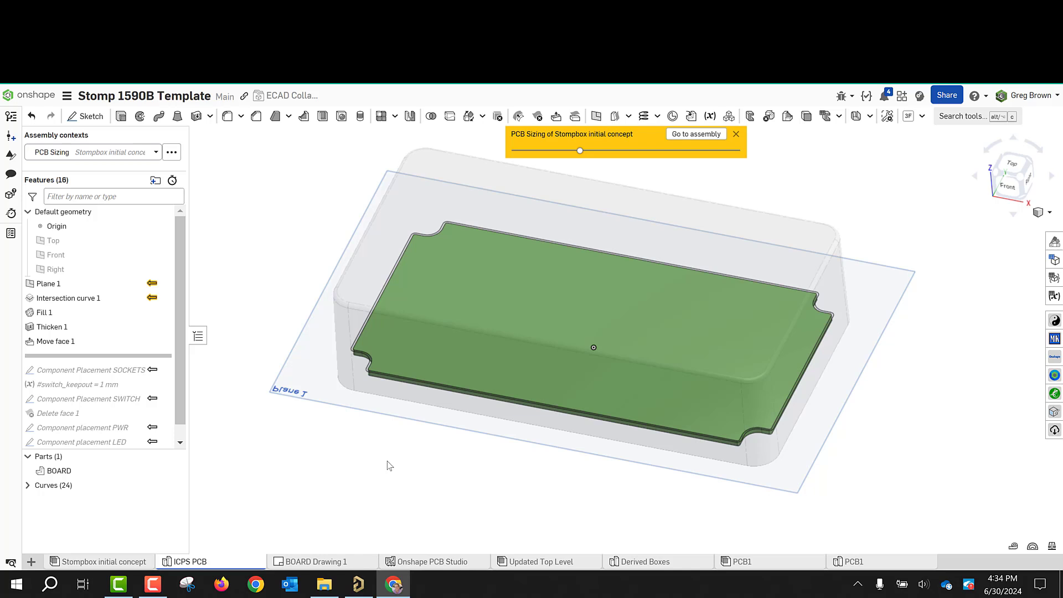
right_click_drag(388, 461, 389, 462)
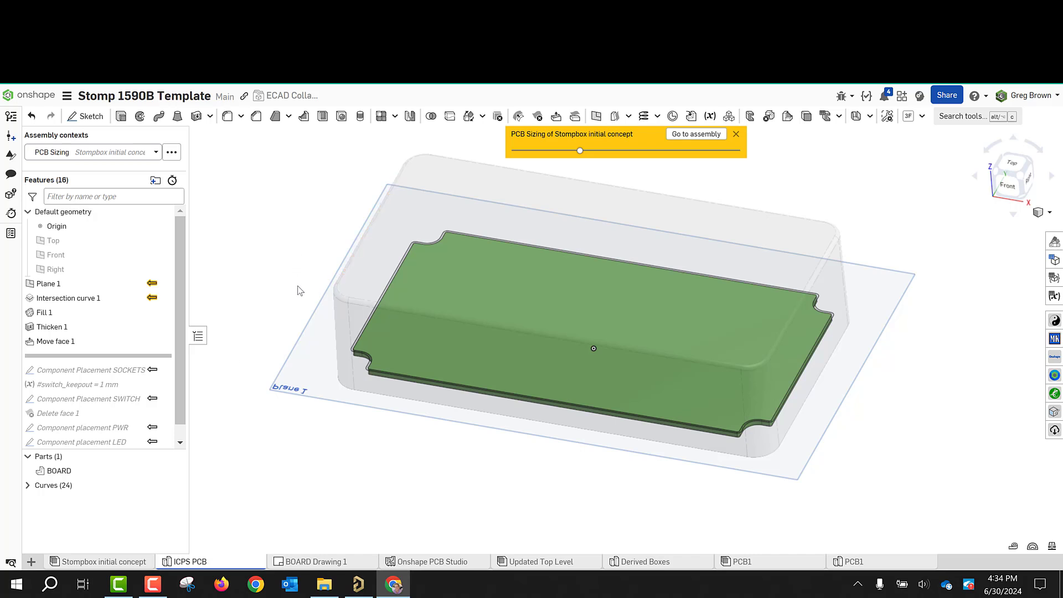
right_click_drag(297, 286, 298, 285)
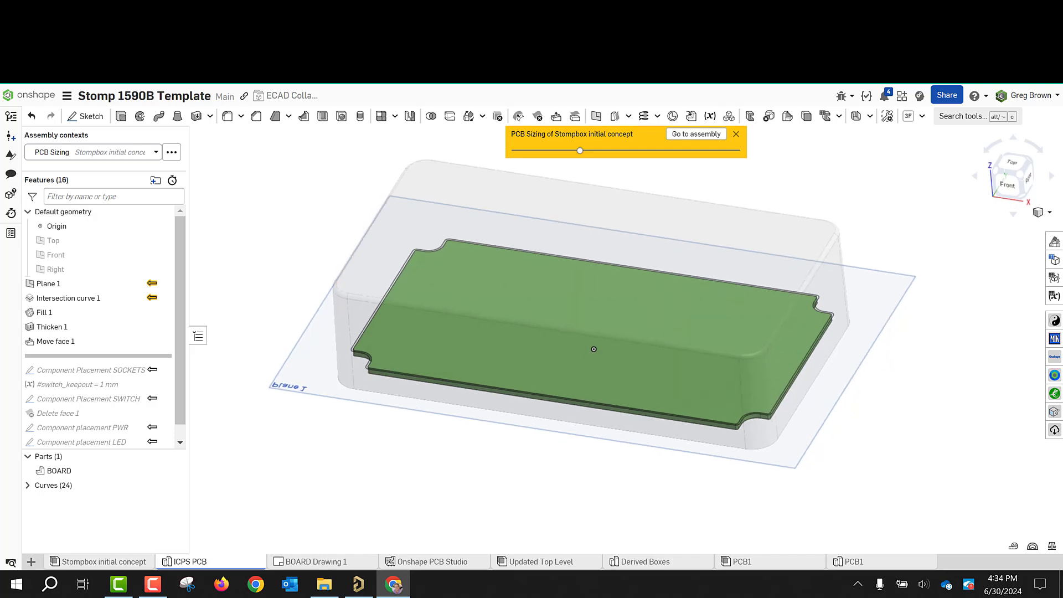
Step: Return to the Stompbox initial concept assembly and switch it to the All display state
left_click(693, 134)
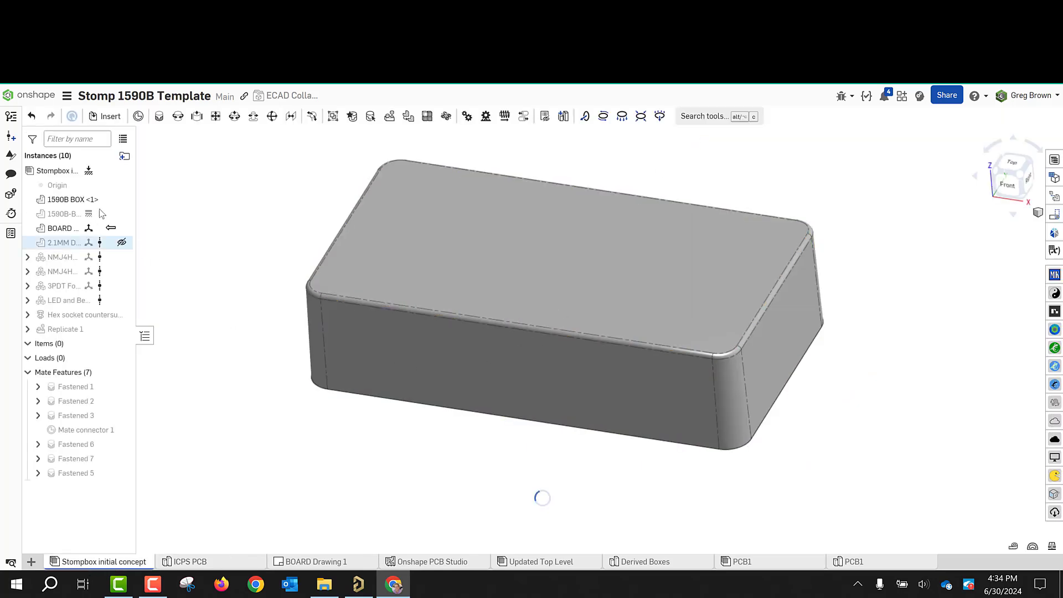
mouse_move(510, 284)
right_mouse_down()
mouse_move(512, 178)
mouse_move(503, 300)
right_mouse_up()
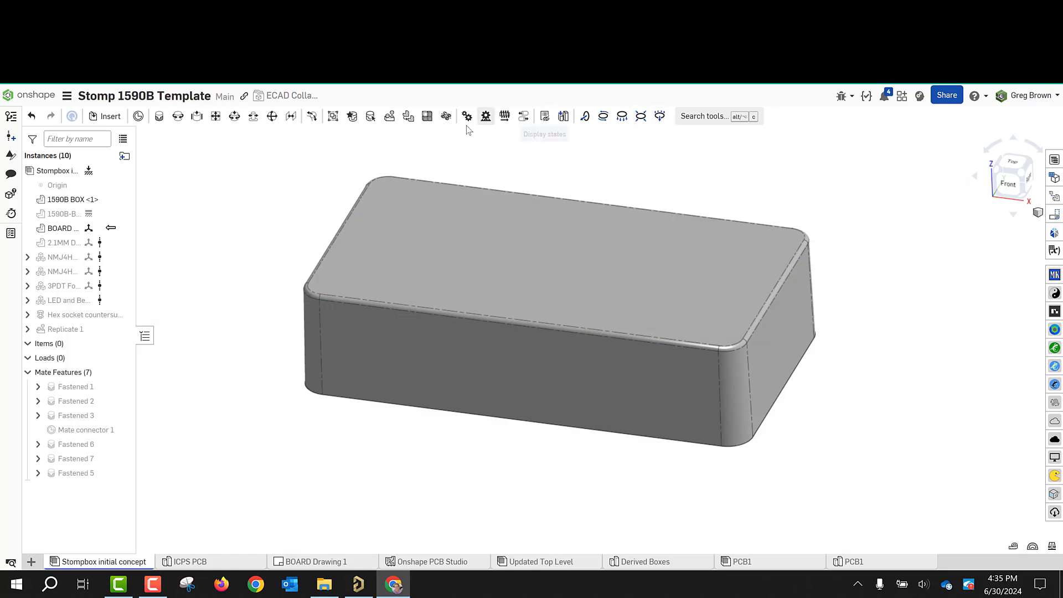
left_click(545, 116)
left_click(223, 177)
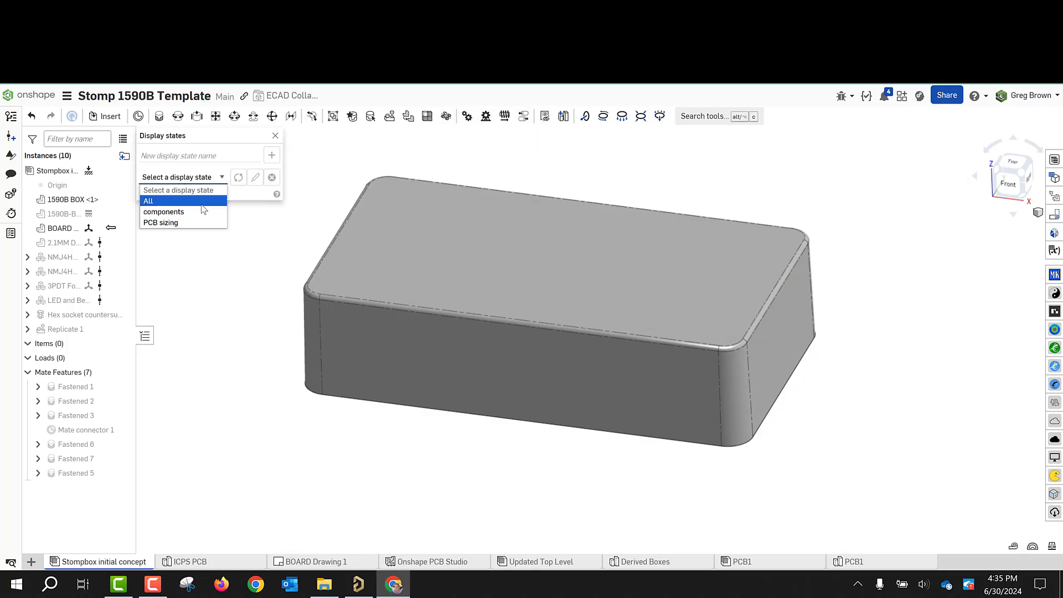
left_click(202, 202)
Step: Temporarily make the enclosure box transparent and examine the component layout above the board, including a view normal to it
left_click(377, 239)
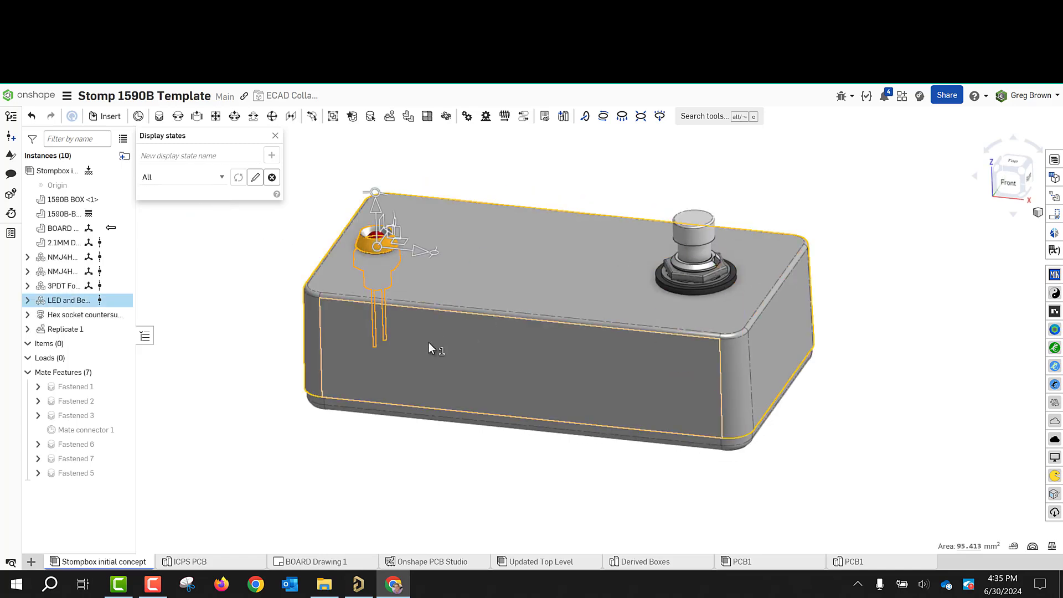
left_click(572, 192)
left_click(553, 243)
key("shift+t")
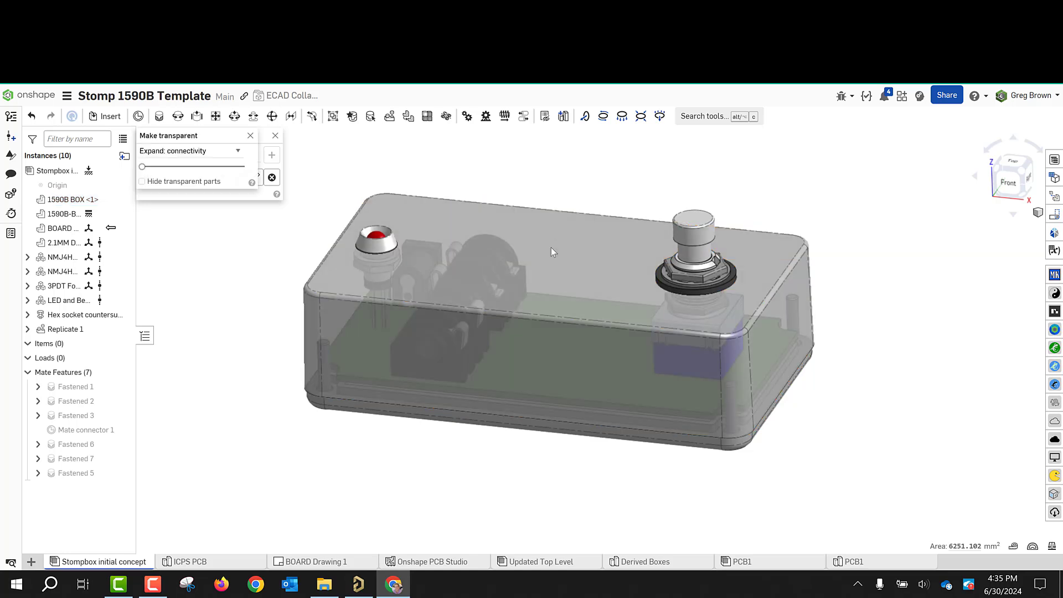
right_click_drag(556, 189, 463, 198)
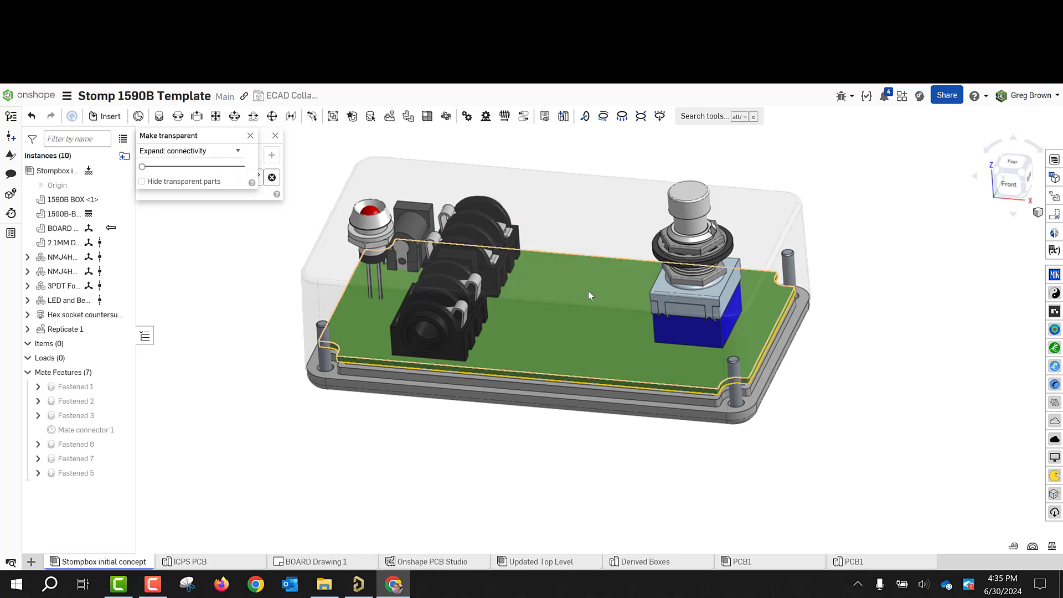
key("n")
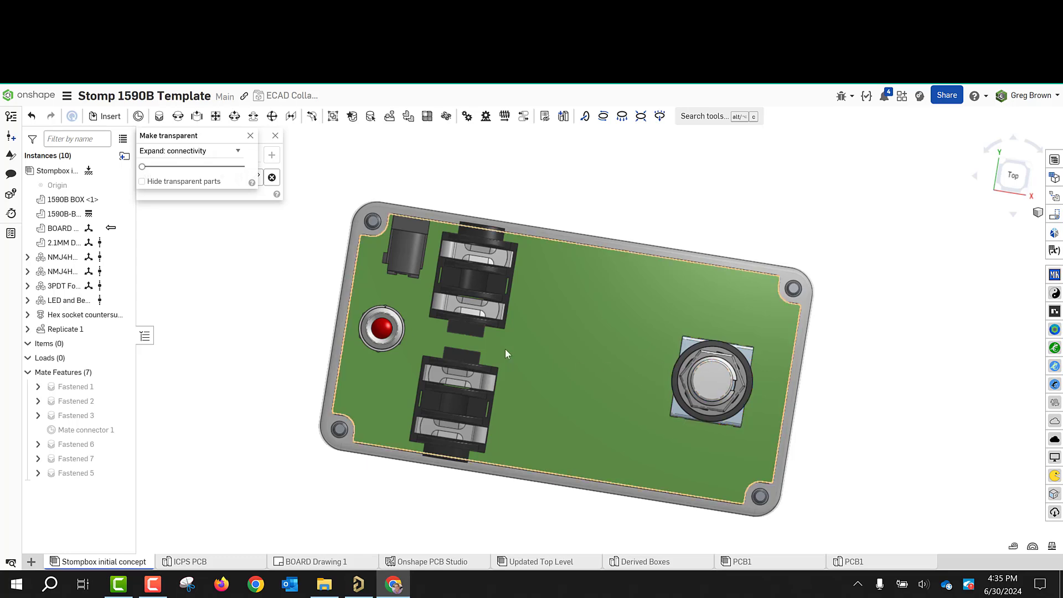
right_click_drag(505, 349, 489, 285)
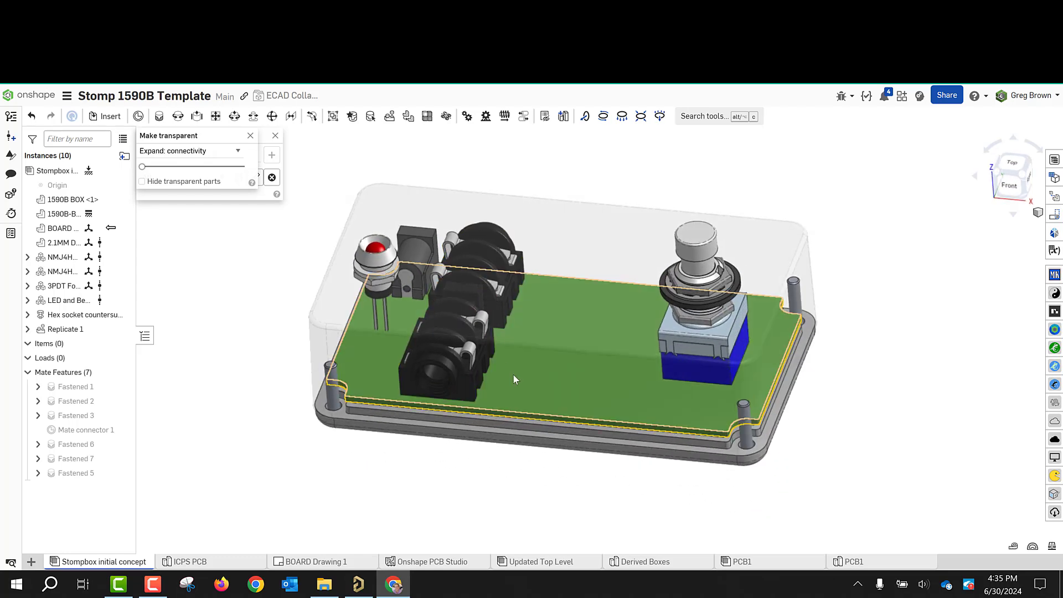
mouse_move(512, 373)
right_mouse_down()
mouse_move(513, 340)
mouse_move(531, 383)
mouse_move(517, 346)
mouse_move(508, 380)
right_mouse_up()
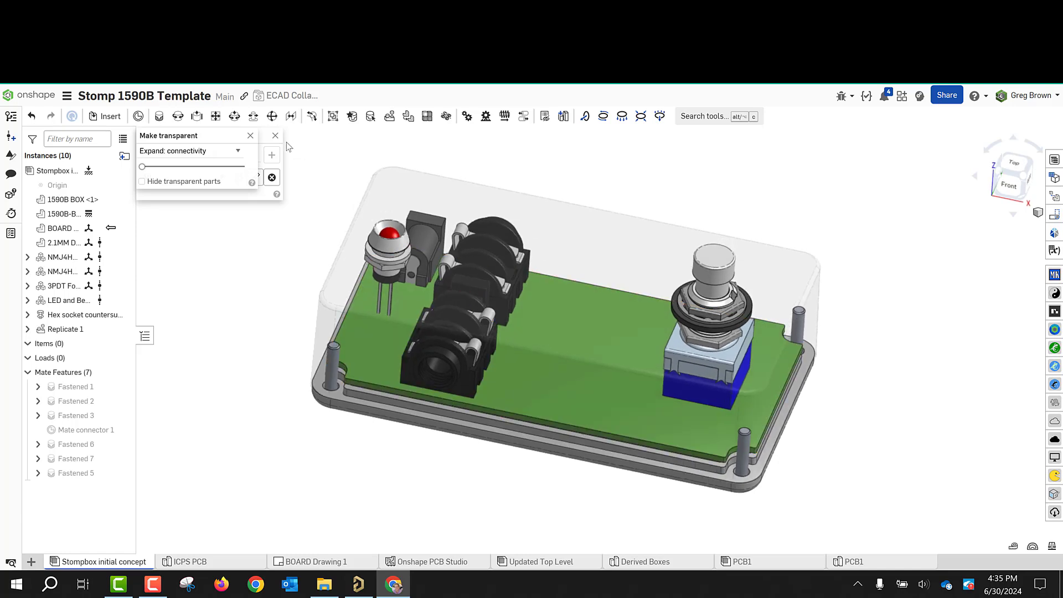
left_click(251, 136)
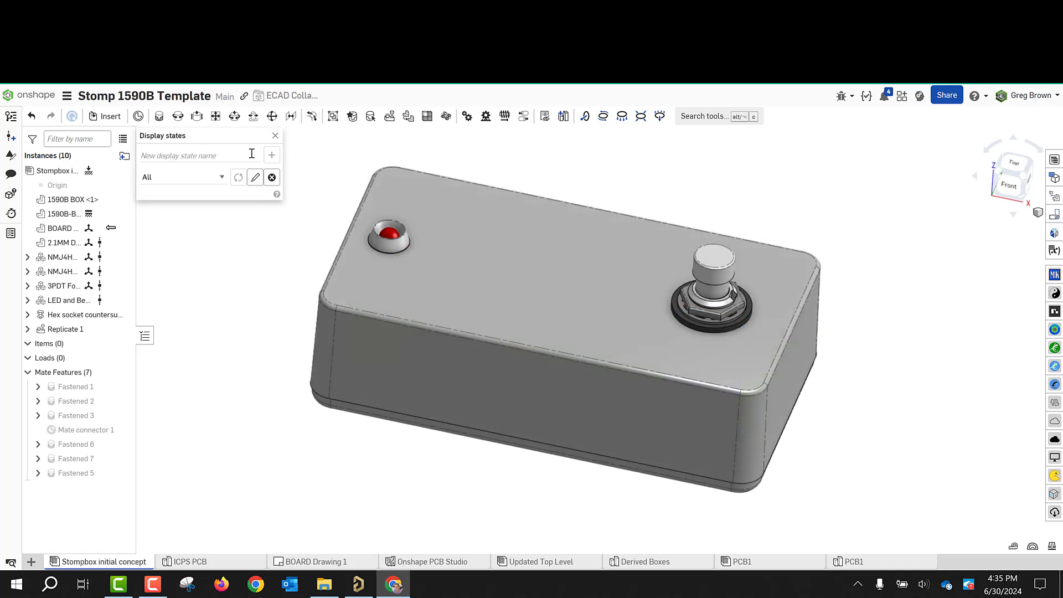
Step: Switch the assembly to the components display state, examine the parts placed on the board, and close the display states
left_click(225, 177)
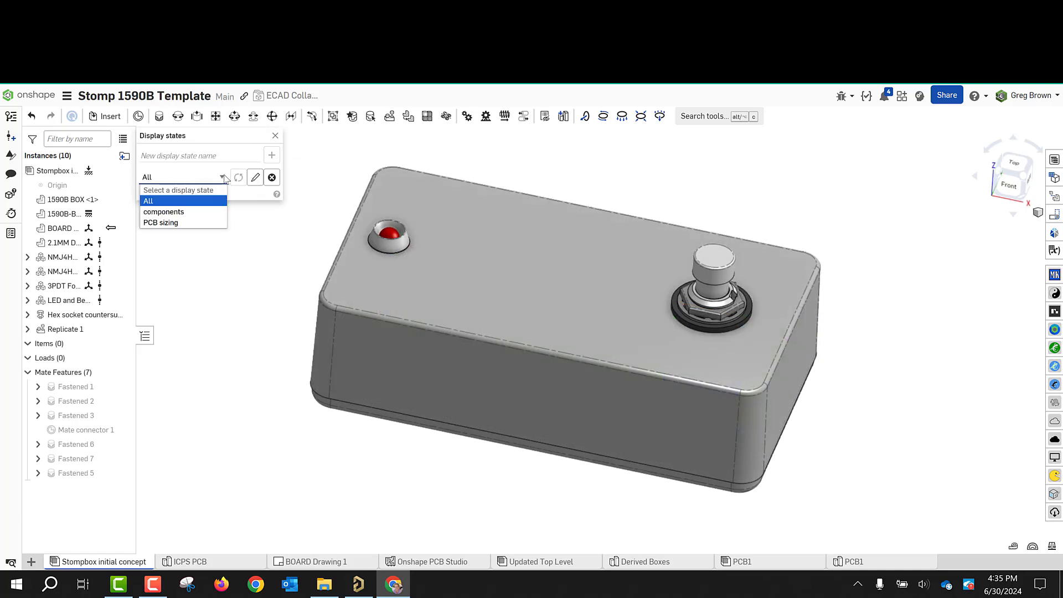
left_click(166, 212)
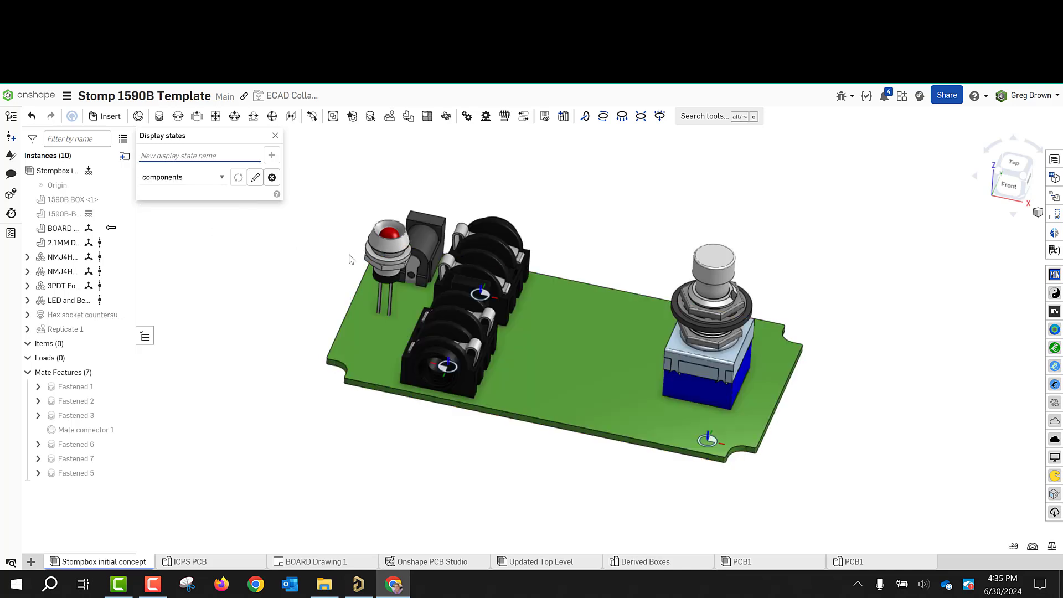
right_click_drag(351, 259, 548, 363)
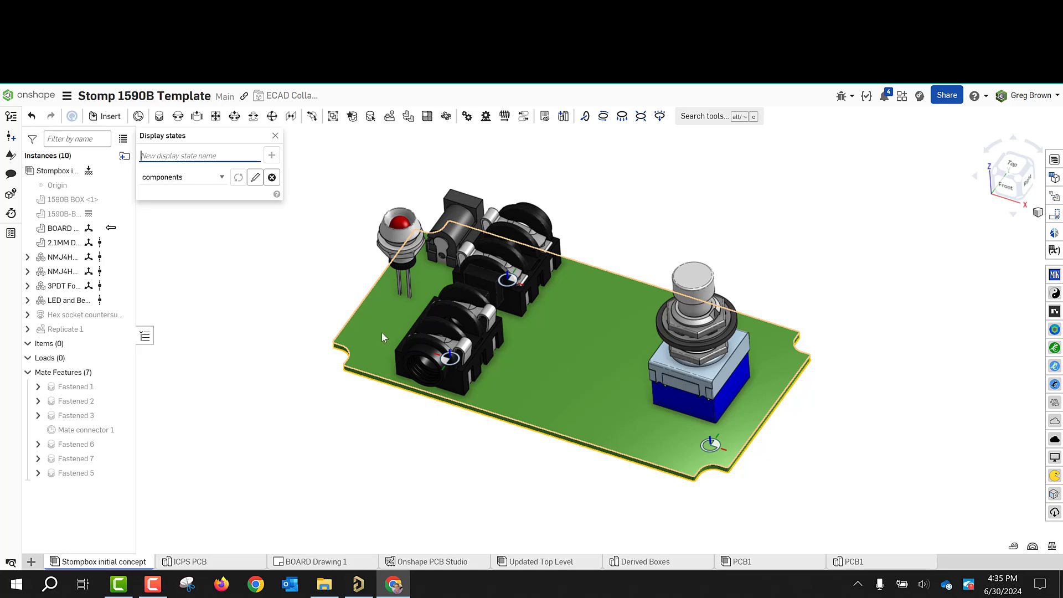
mouse_move(381, 332)
right_mouse_down()
mouse_move(391, 361)
mouse_move(378, 352)
right_mouse_up()
type("P")
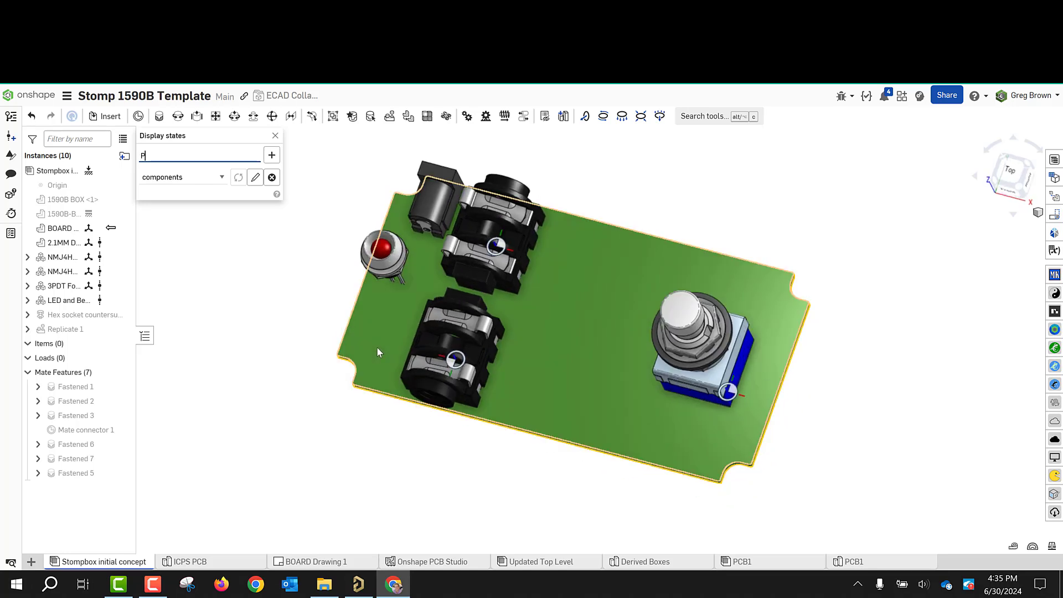
left_click(275, 136)
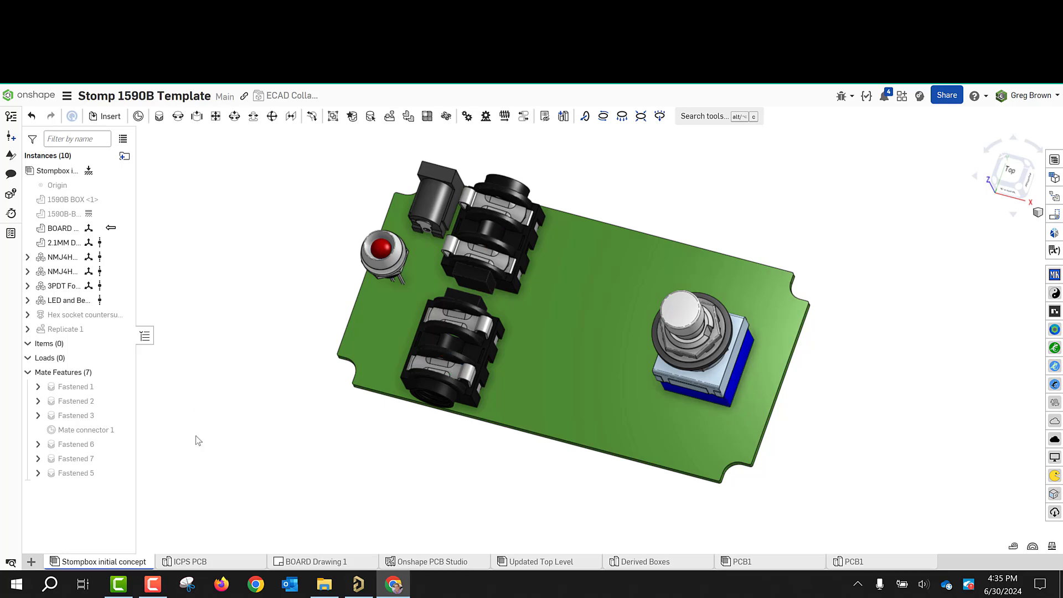
Step: Open the ICPS PCB part studio and activate its Initial Placements assembly context
left_click(203, 561)
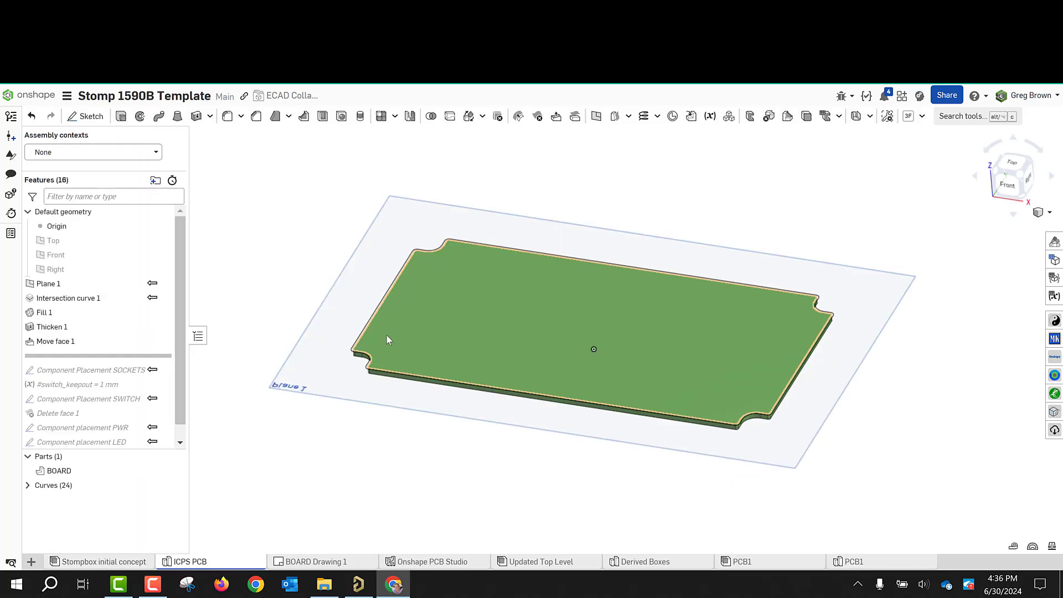
left_click(65, 152)
left_click(83, 202)
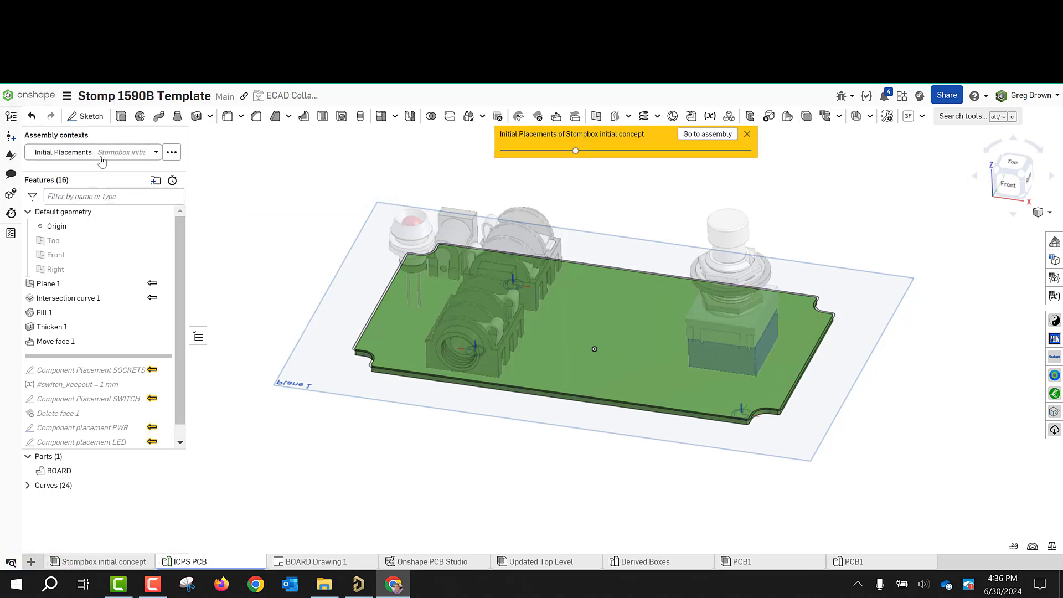
Step: Examine how the sockets, LED and switch sit relative to the board in the Initial Placements context
mouse_move(372, 247)
right_mouse_down()
mouse_move(367, 269)
mouse_move(382, 262)
right_mouse_up()
right_click_drag(470, 251, 424, 210)
middle_click_drag(527, 222, 528, 283)
scroll(528, 281, "up", 3)
right_click_drag(529, 281, 526, 303)
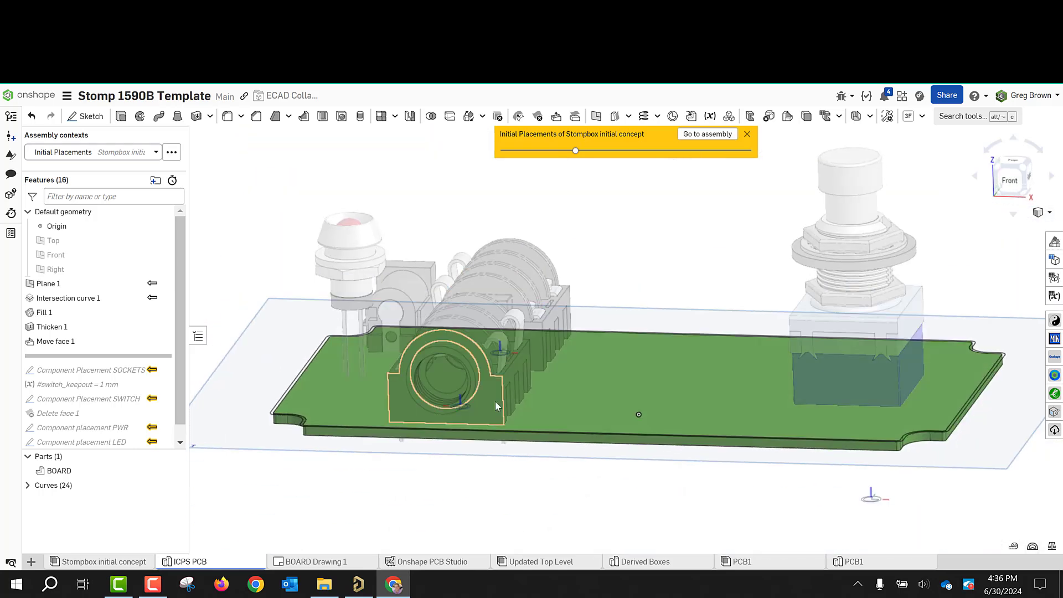
scroll(576, 393, "up", 3)
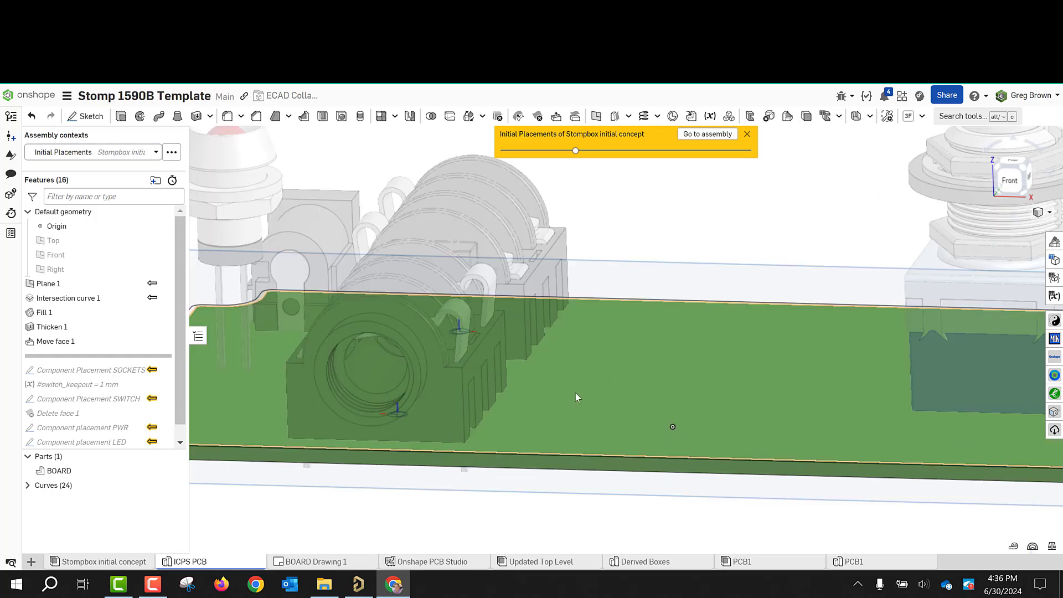
scroll(575, 393, "down", 5)
right_click_drag(576, 393, 581, 375)
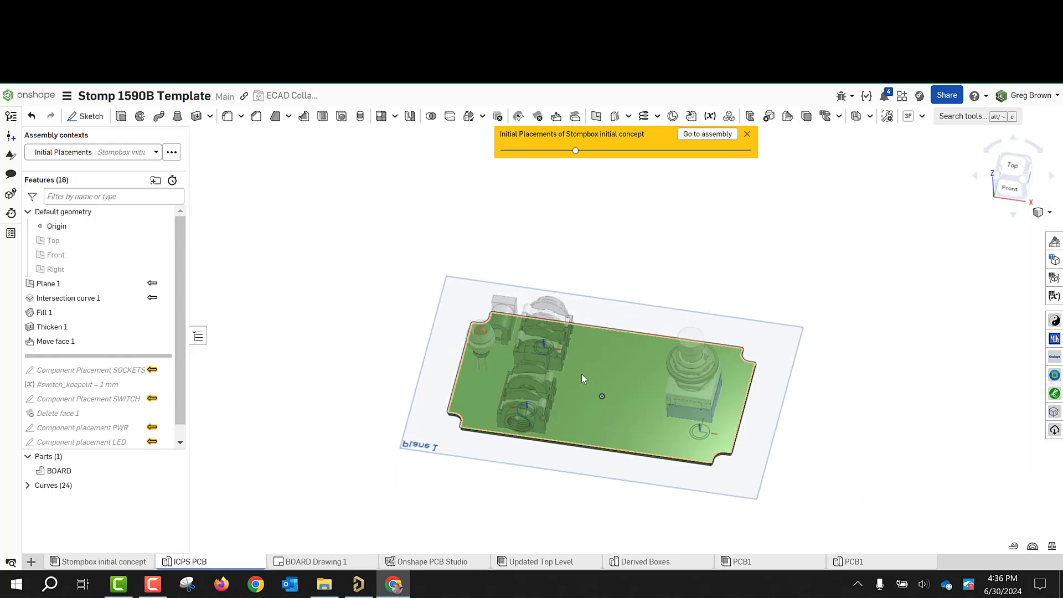
scroll(648, 484, "up", 3)
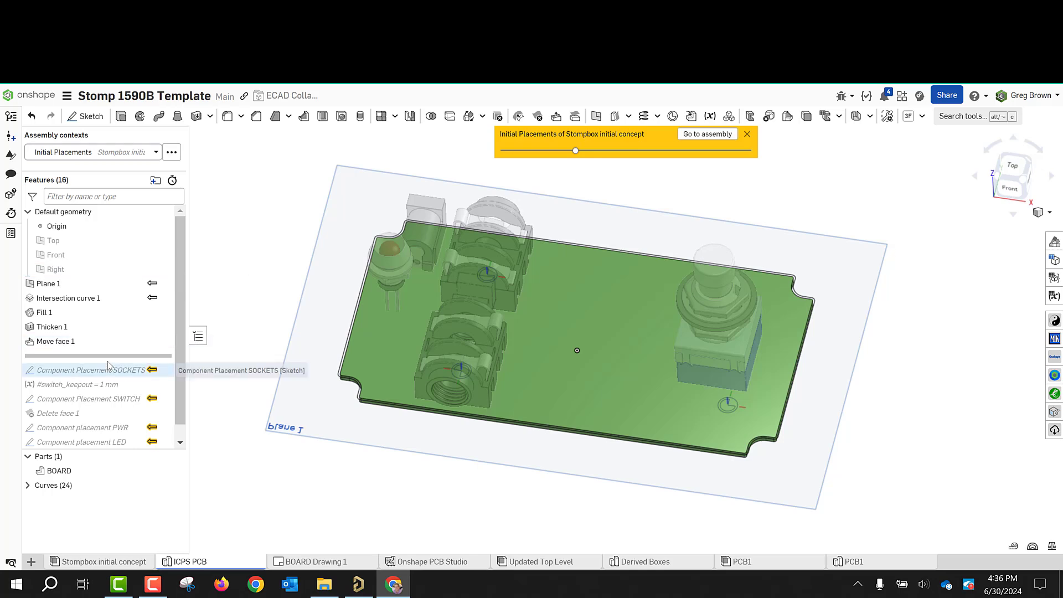
Step: Roll the feature history forward to just after Component Placement SOCKETS and check the sketched socket region normal to the board
left_click_drag(83, 355, 101, 368)
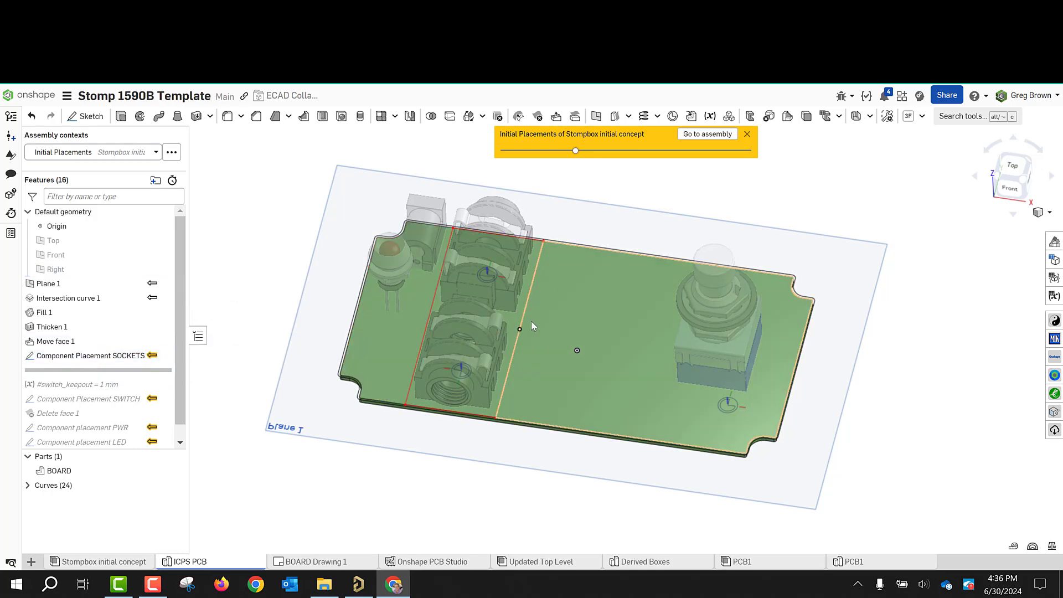
key("n")
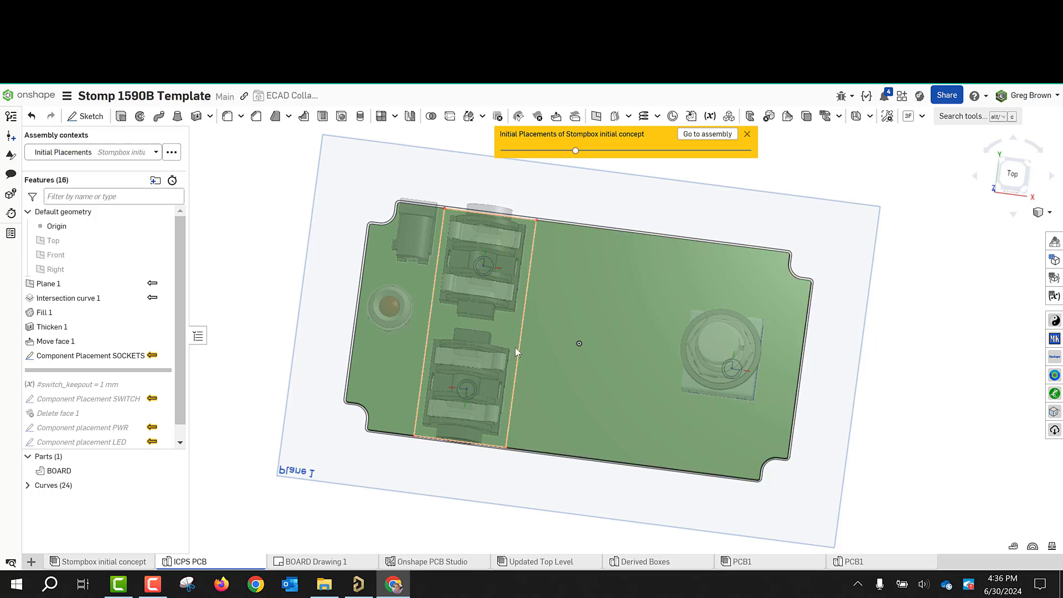
left_click(510, 333)
left_click(255, 329)
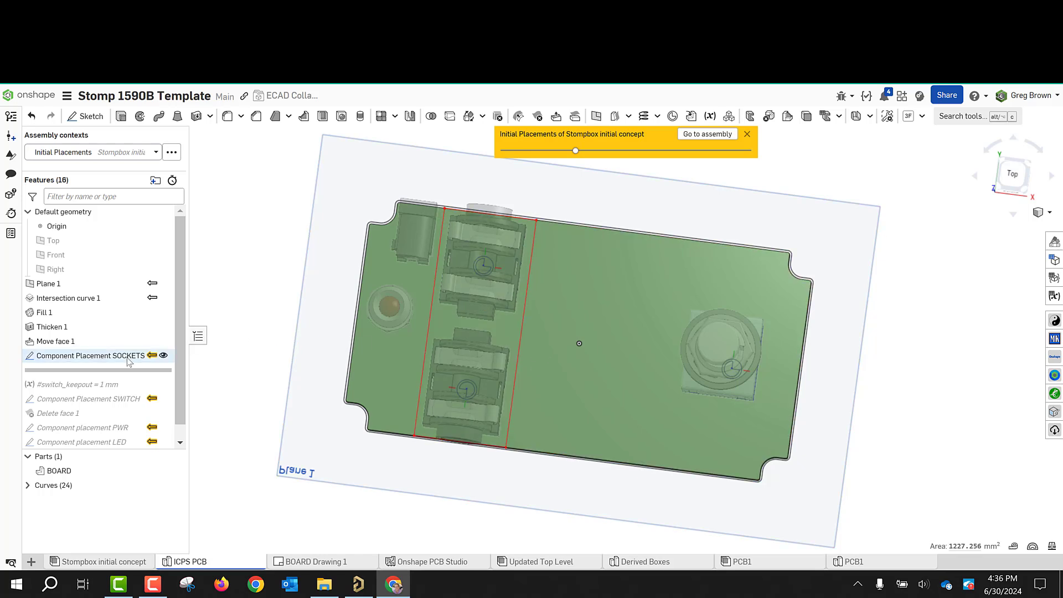
left_click(113, 355)
left_click(249, 296)
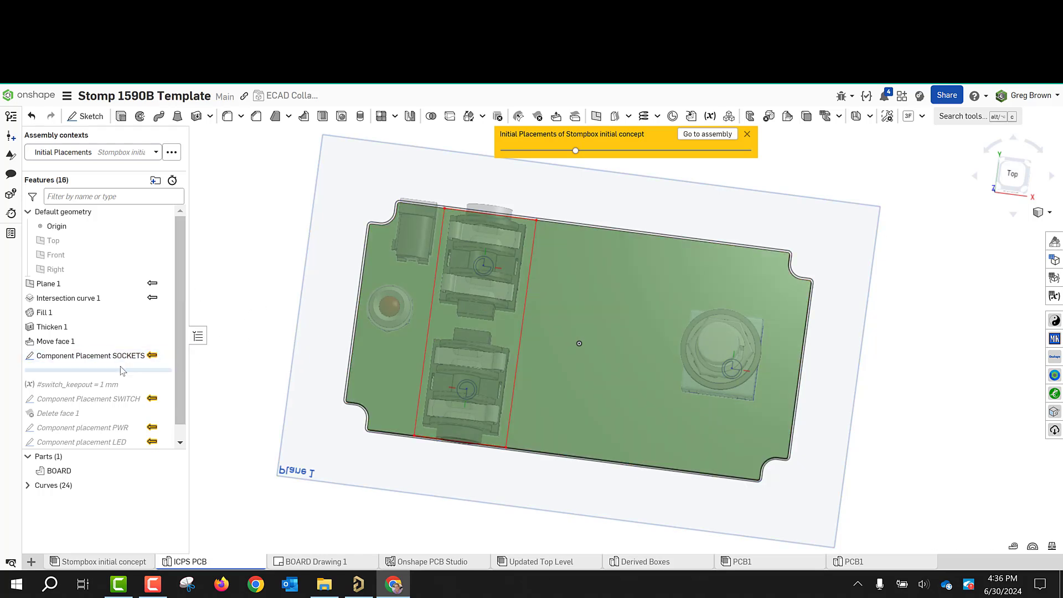
Step: Roll the feature history forward to just after Component Placement SWITCH and inspect the switch outline on the board
left_click_drag(123, 370, 124, 401)
right_click_drag(263, 298, 261, 280)
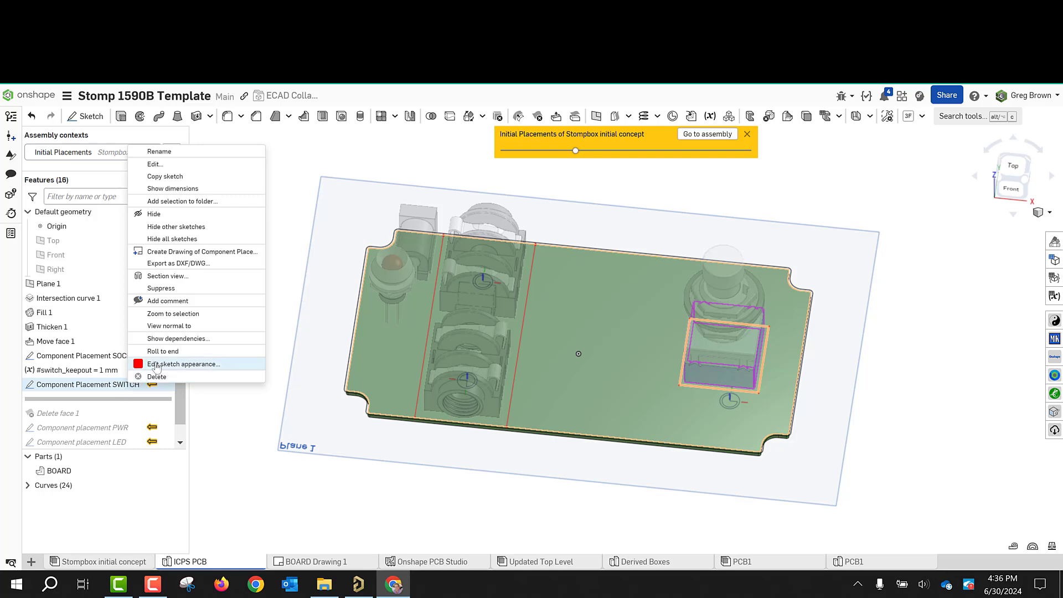
left_click(219, 414)
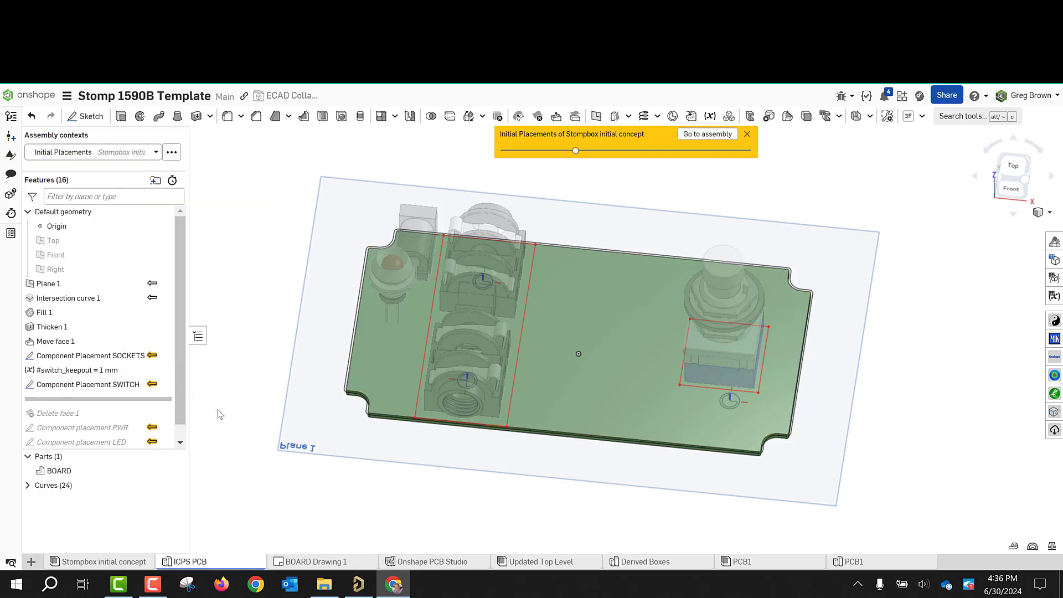
key("shift+5")
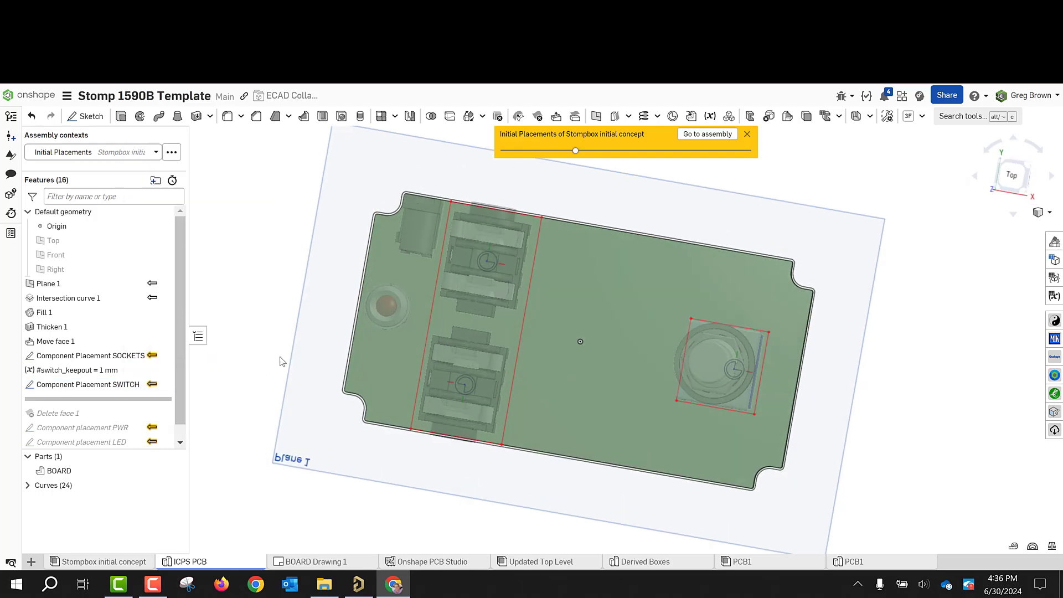
mouse_move(281, 335)
right_mouse_down()
mouse_move(274, 326)
mouse_move(292, 304)
mouse_move(268, 336)
right_mouse_up()
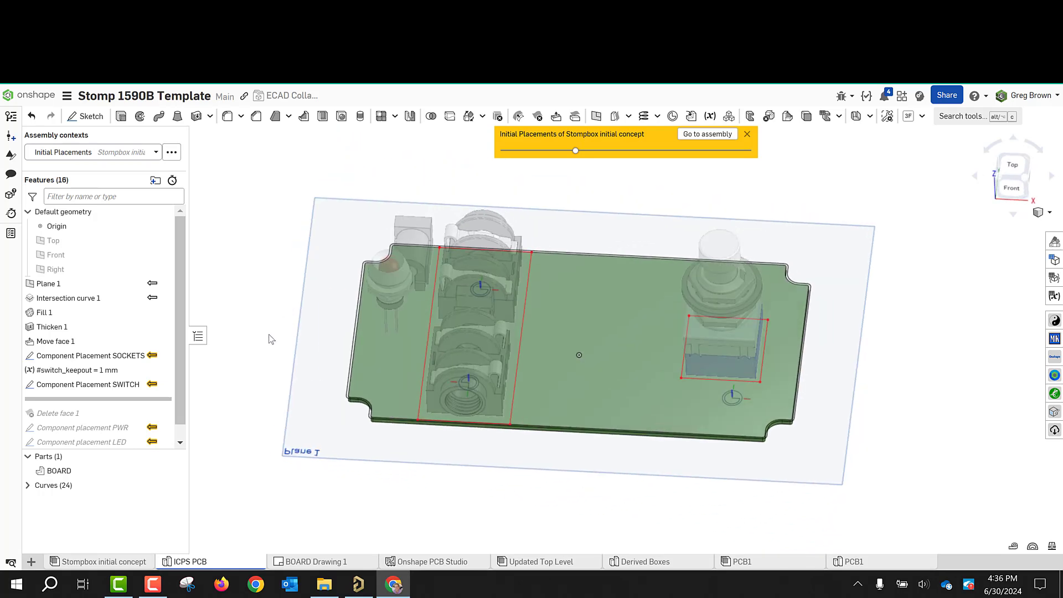
Step: Roll the feature history forward to just after Component placement LED and inspect the power and LED outlines
scroll(130, 384, "down", 1)
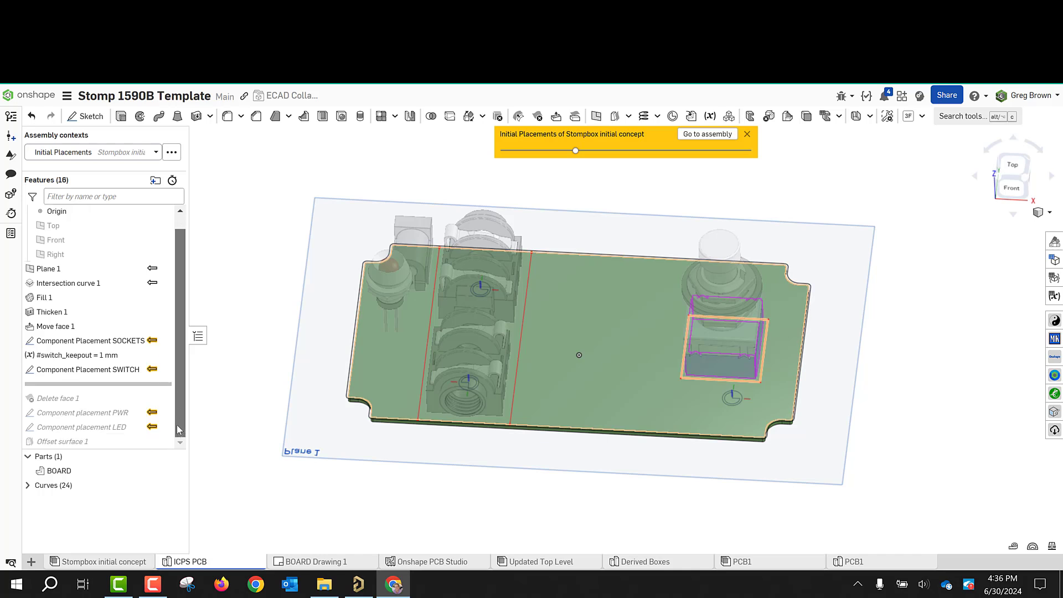
left_click_drag(130, 383, 135, 431)
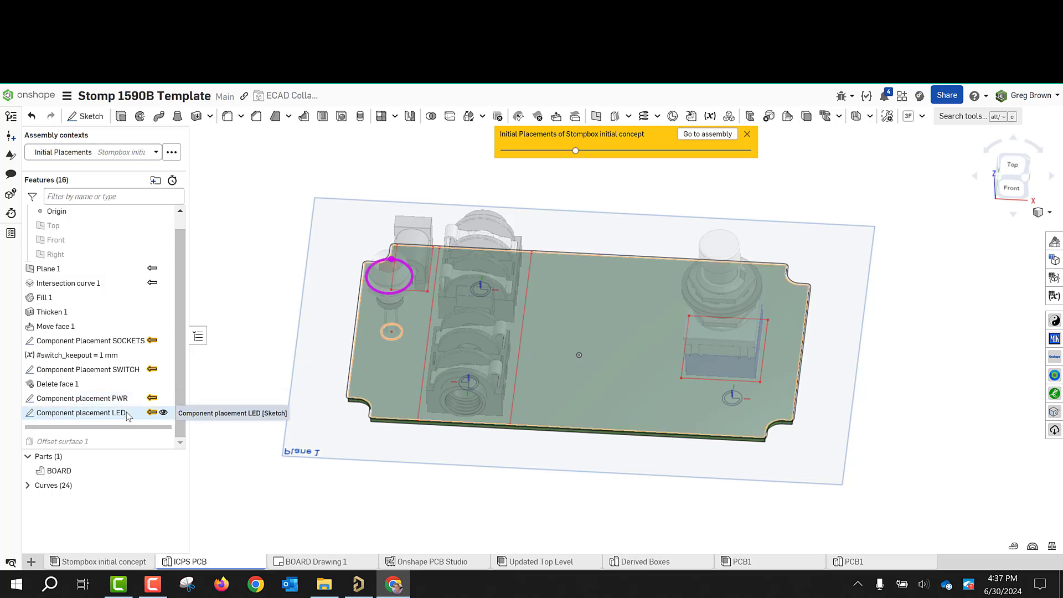
right_click_drag(277, 368, 393, 330)
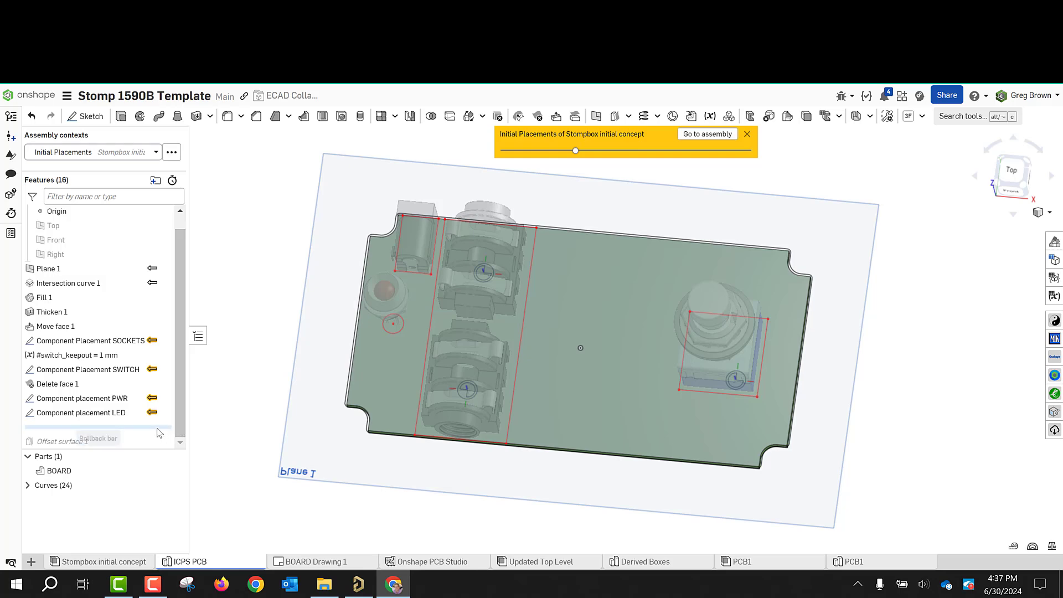
Step: Roll the feature history forward to the end, past Offset surface 1, and inspect the surfaces over the component outlines
left_click_drag(158, 427, 157, 450)
right_click_drag(268, 387, 255, 342)
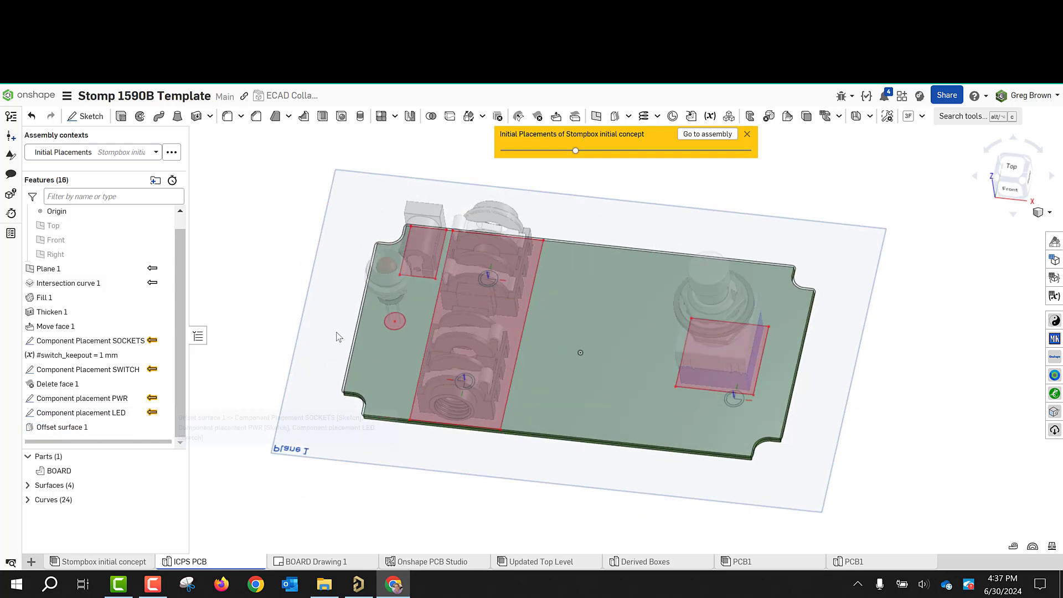
right_click_drag(281, 279, 251, 210)
Step: Set the assembly context to None and inspect the board with only its component placement surfaces
left_click(155, 152)
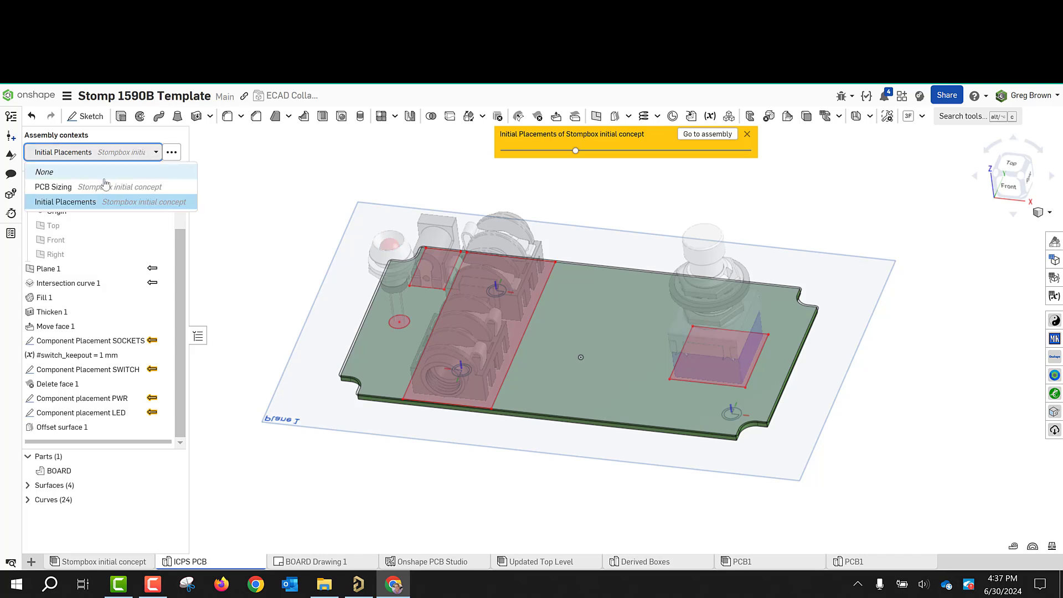
left_click(105, 171)
right_click_drag(264, 218, 524, 272)
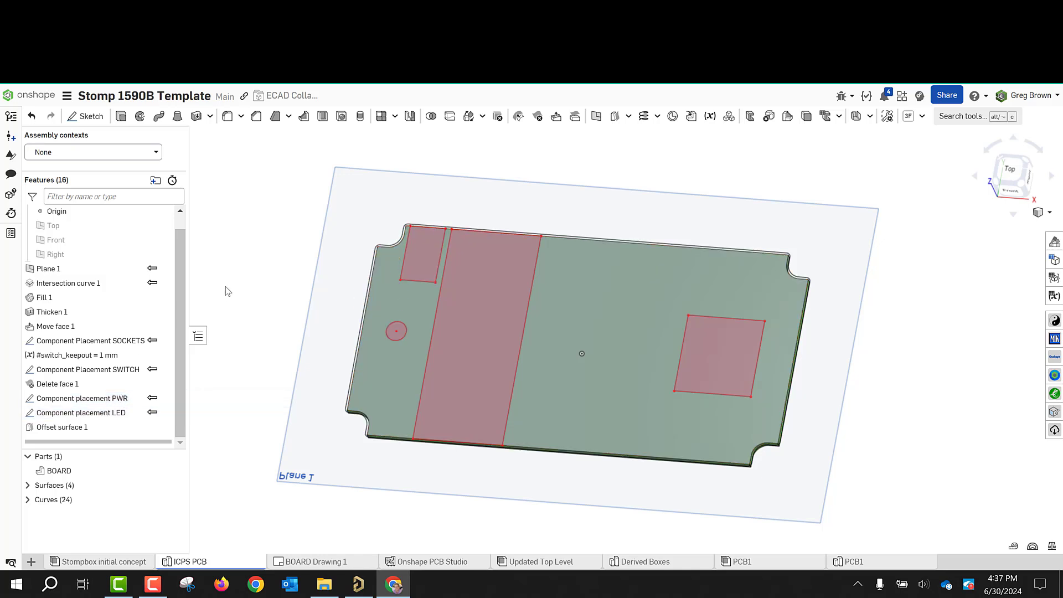
right_click_drag(225, 292, 264, 280)
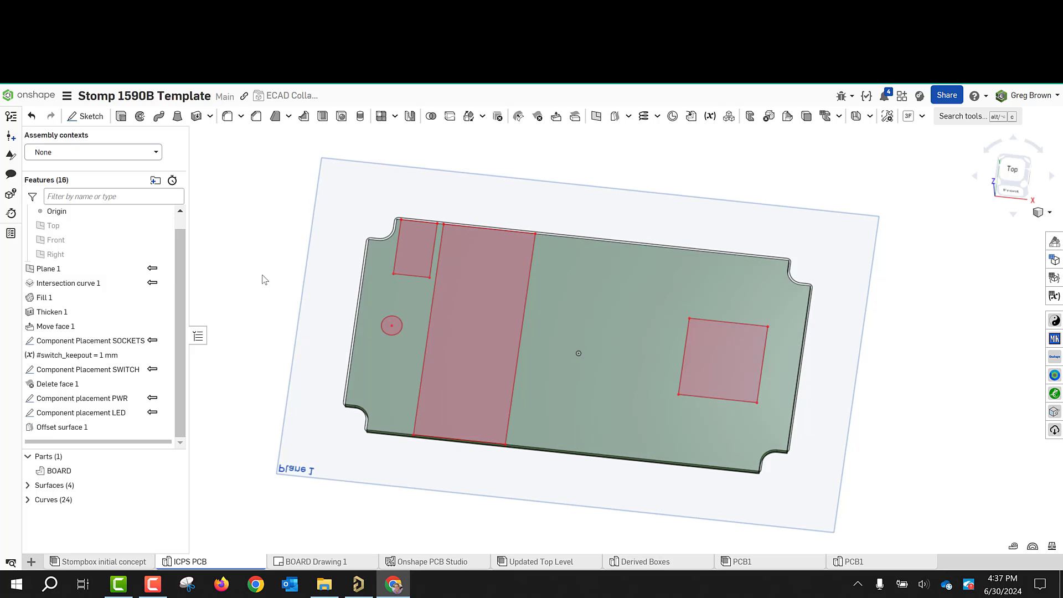
right_click_drag(450, 323, 628, 321)
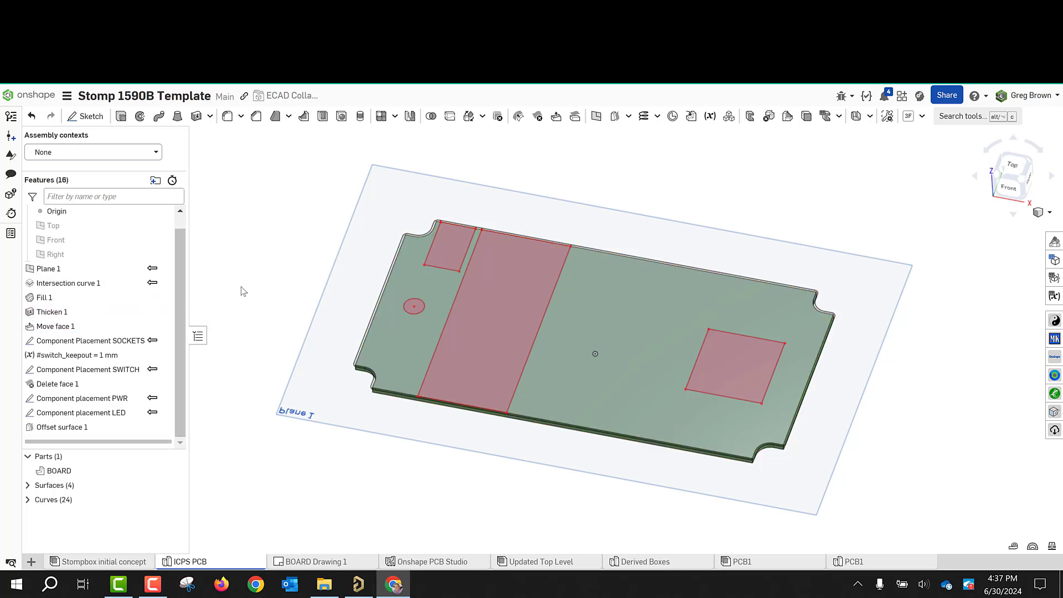
right_click_drag(263, 281, 292, 284)
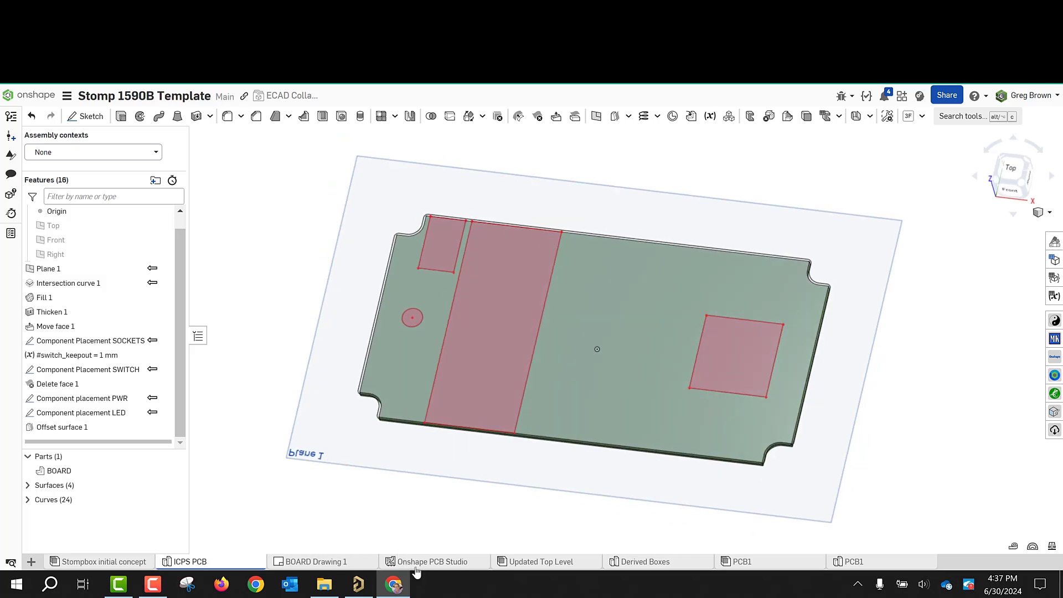
Step: Open the Onshape PCB Studio and display the ICPS PCB board, inspecting its component outlines
left_click(31, 562)
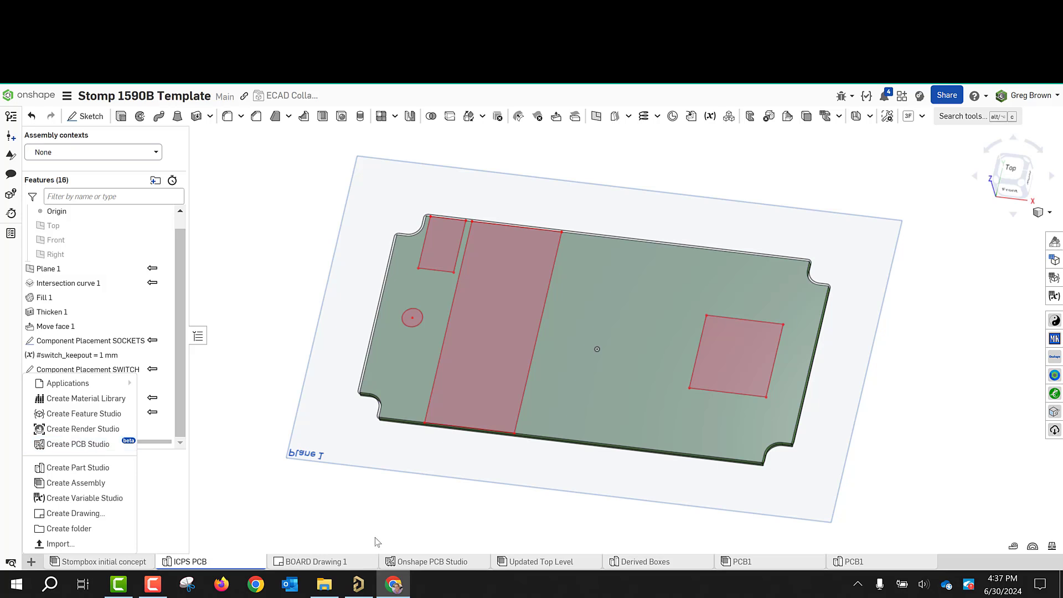
left_click(421, 561)
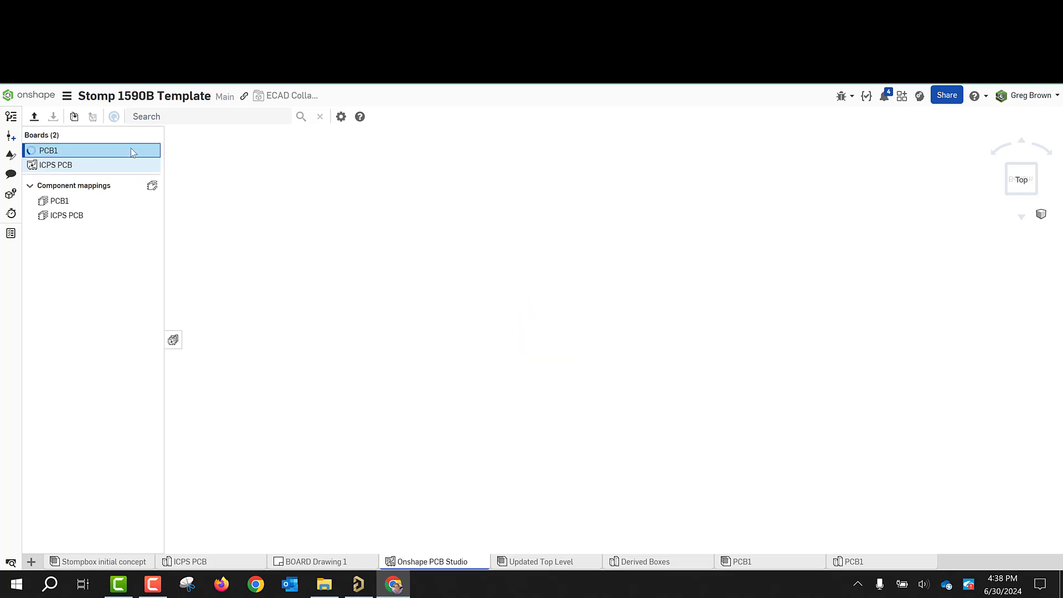
left_click(113, 165)
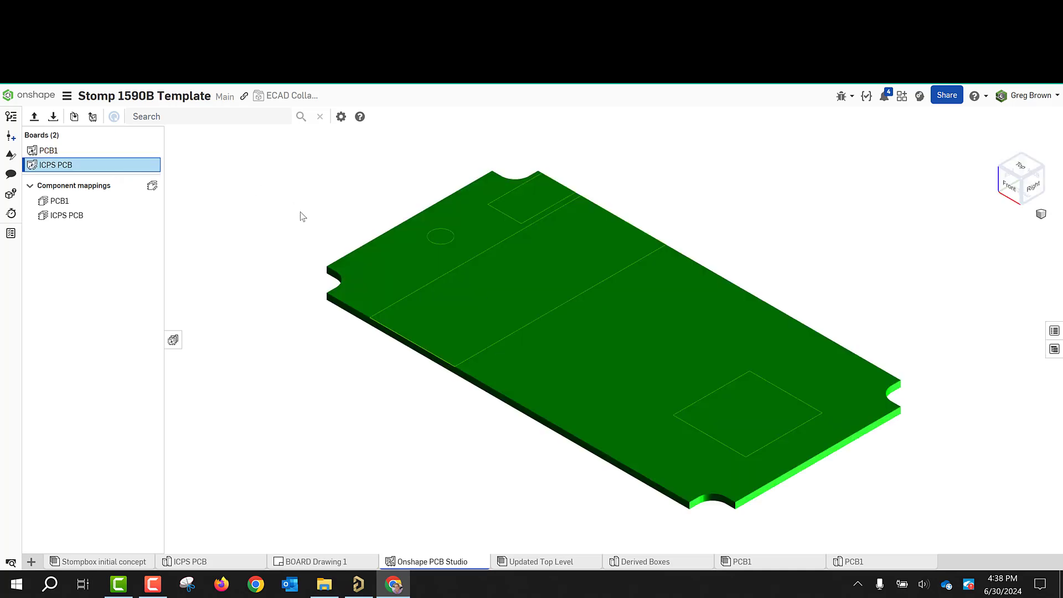
right_click_drag(303, 216, 330, 234)
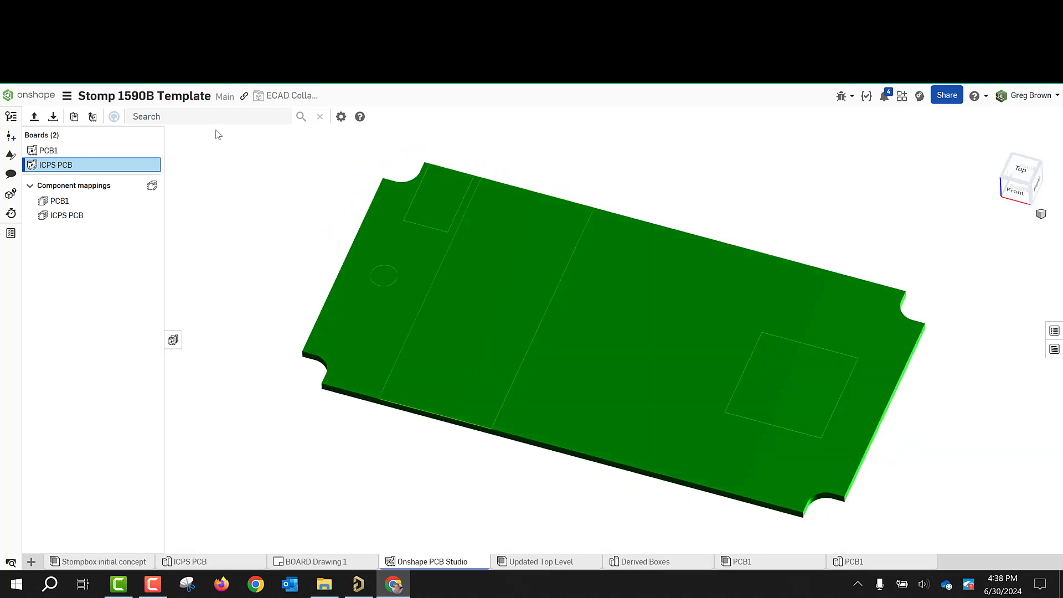
Step: Sync the ICPS PCB part studio with PCB Studio, with the board's top face parallel to the Top Plane
left_click(74, 118)
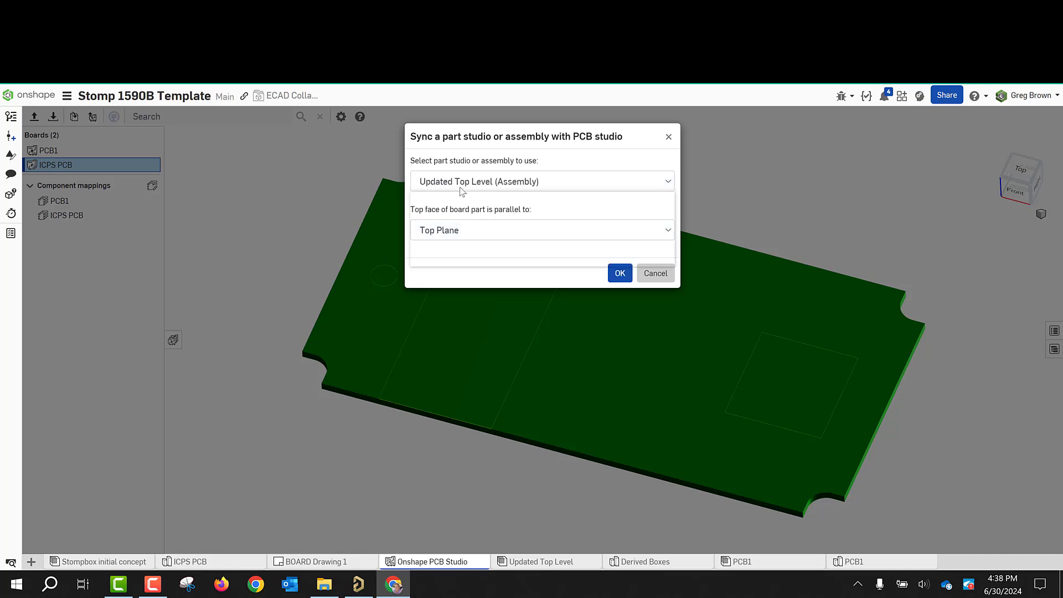
left_click(461, 186)
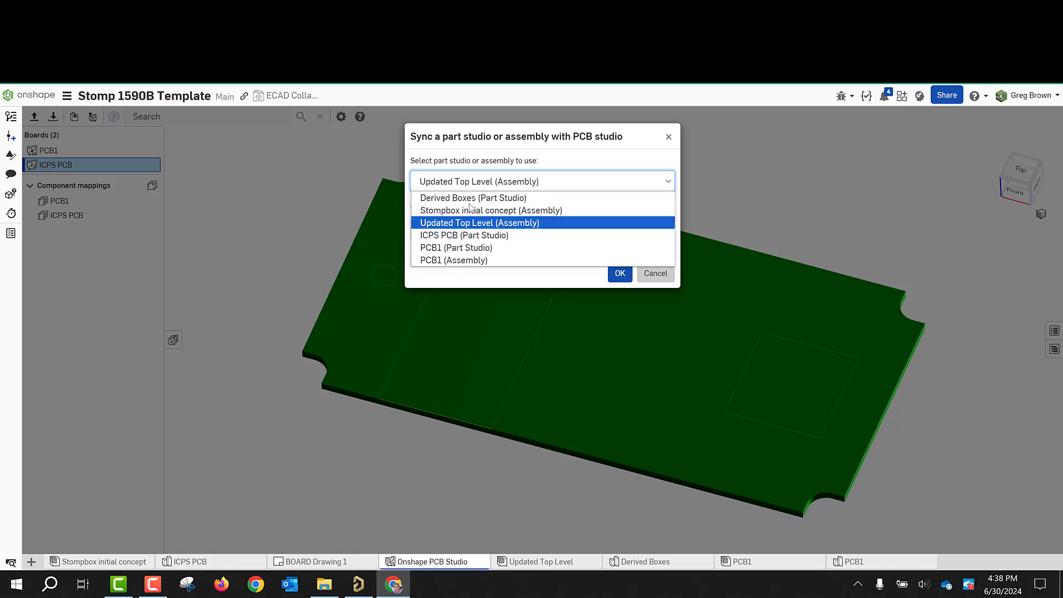
left_click(479, 234)
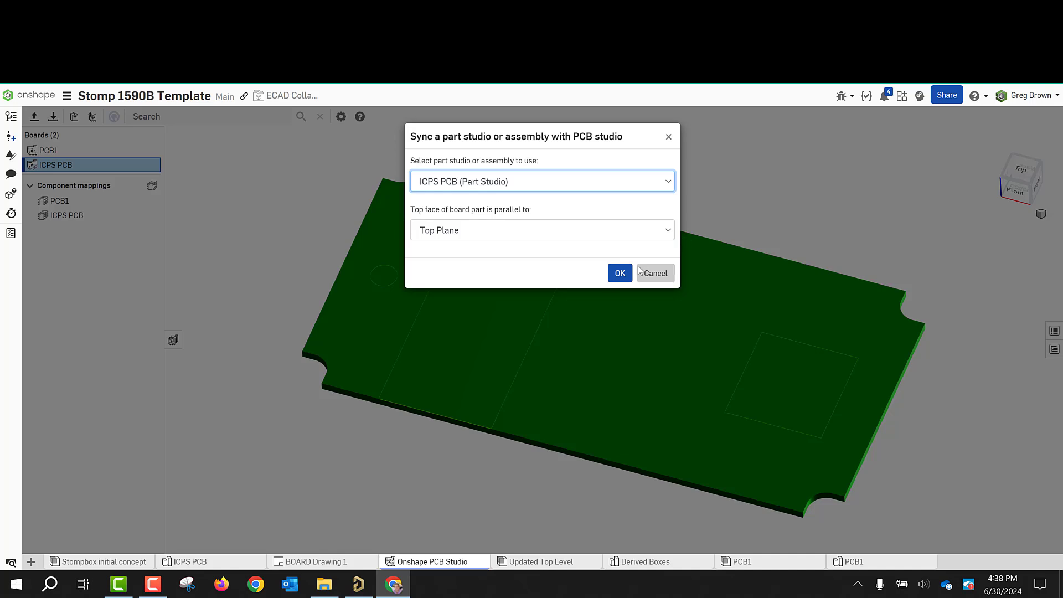
left_click(619, 273)
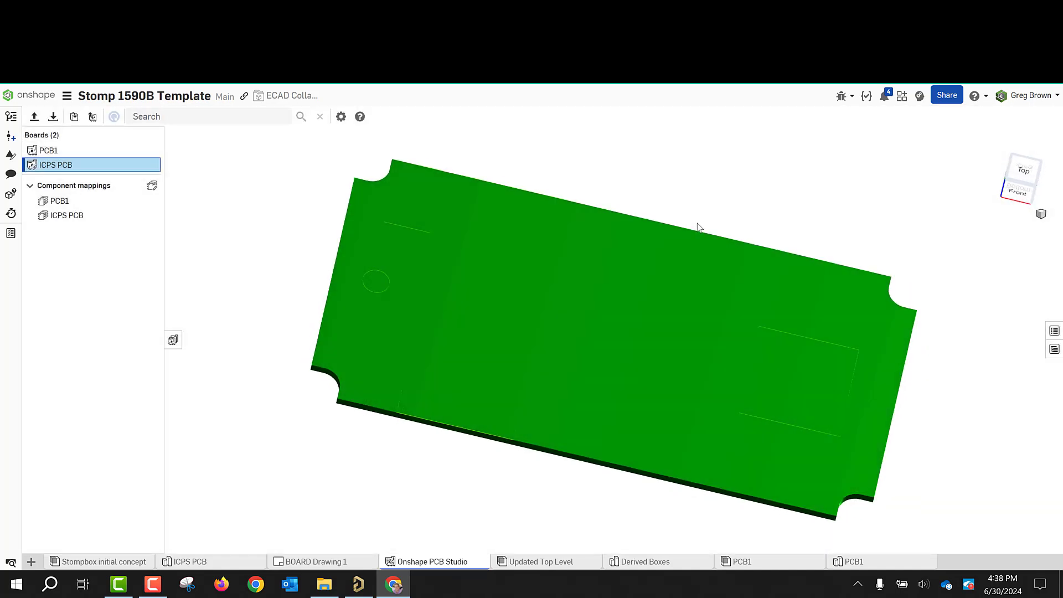
Step: Review the ICPS PCB board's bill of materials for its component placement entries, close it, and inspect the outlines on the board
mouse_move(697, 223)
right_mouse_down()
mouse_move(686, 206)
mouse_move(701, 238)
right_mouse_up()
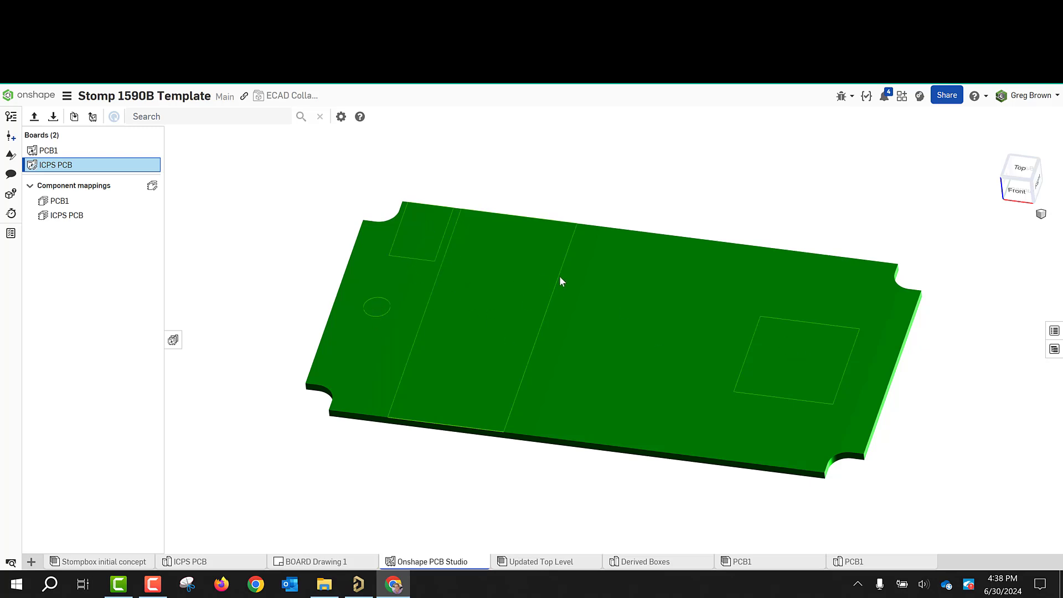
left_click(1054, 350)
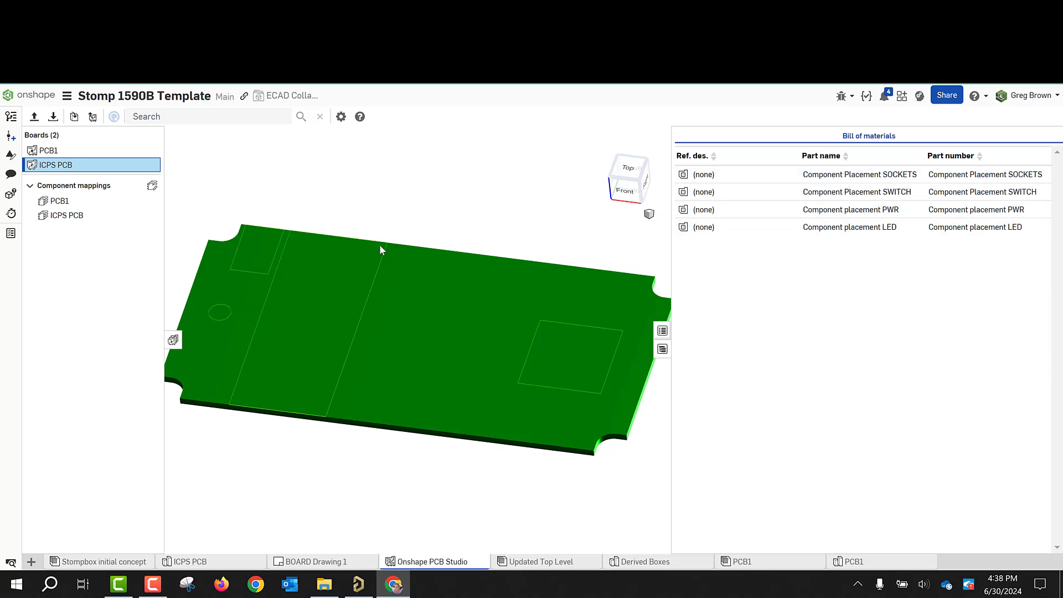
scroll(519, 260, "up", 1)
scroll(519, 259, "down", 5)
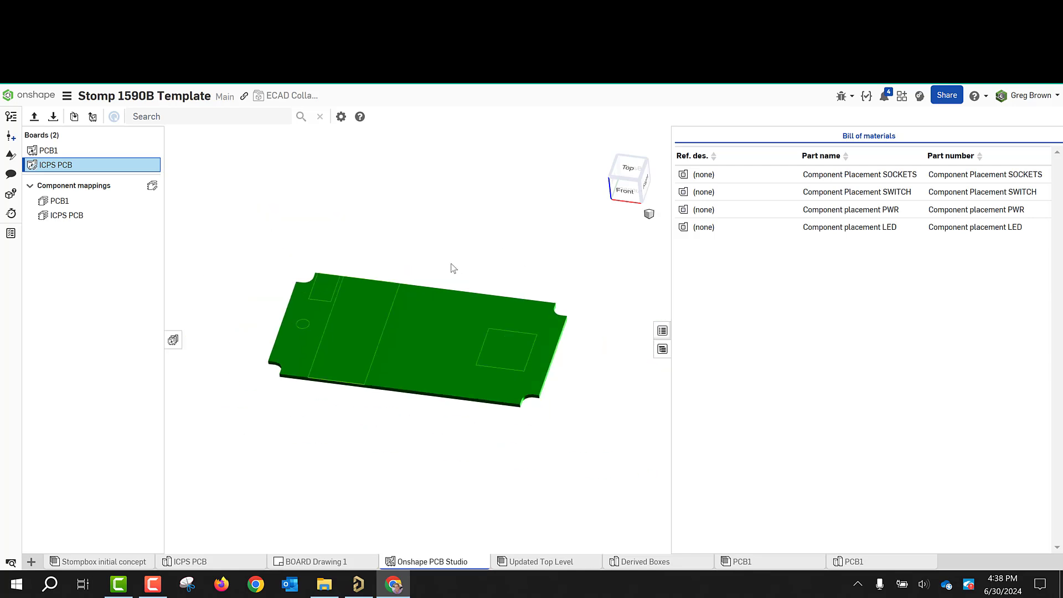
scroll(449, 260, "up", 3)
right_click_drag(449, 245, 688, 380)
left_click(662, 349)
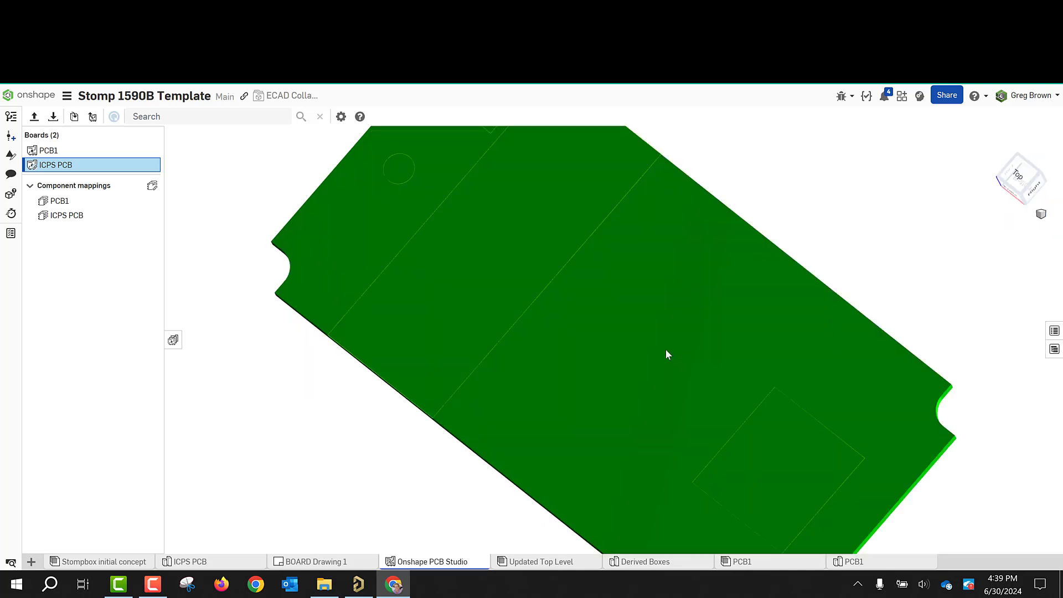
right_click_drag(634, 308, 609, 330)
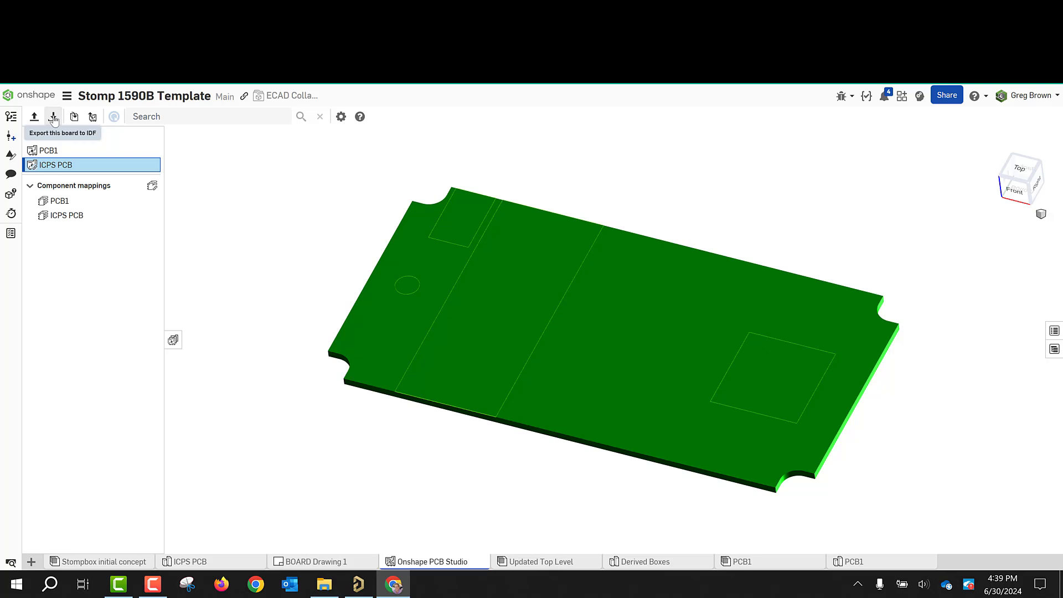
right_click_drag(346, 247, 317, 214)
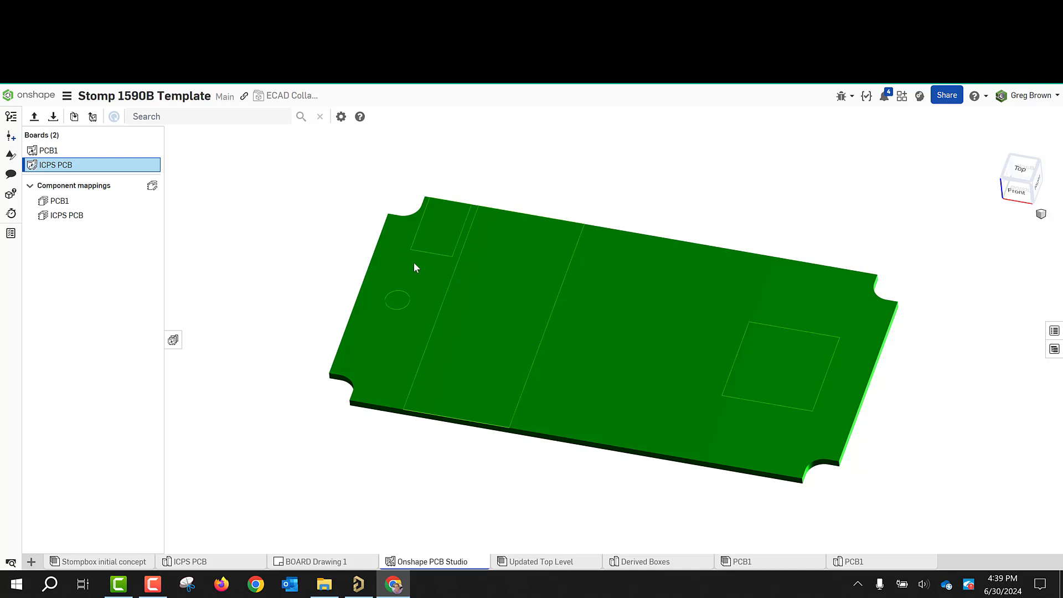
Step: Switch to Altium Designer and check the file import formats for IDF Board, without importing anything
left_click(358, 583)
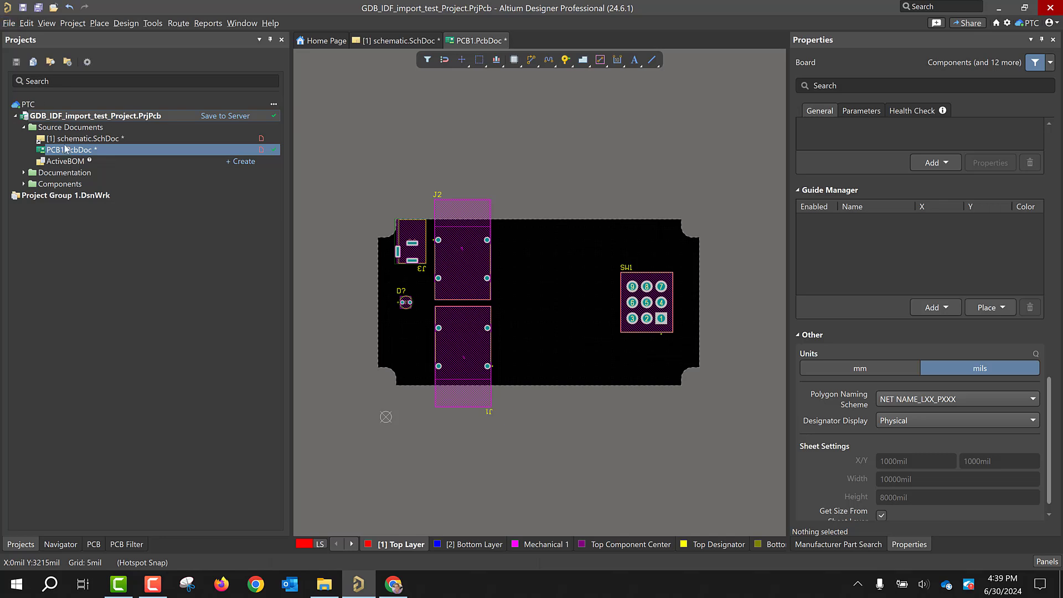
left_click(9, 22)
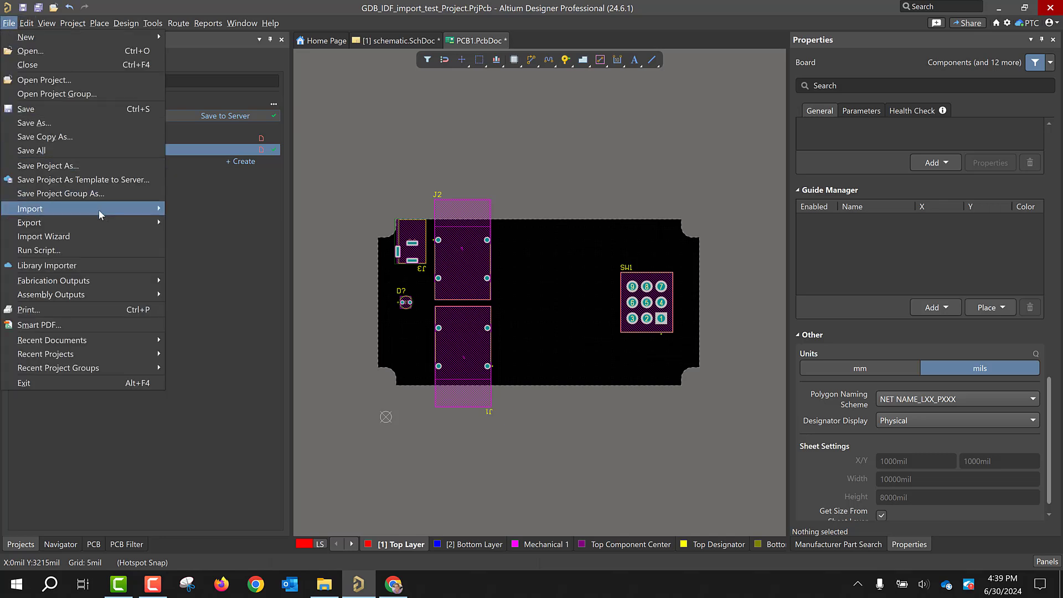
mouse_move(109, 208)
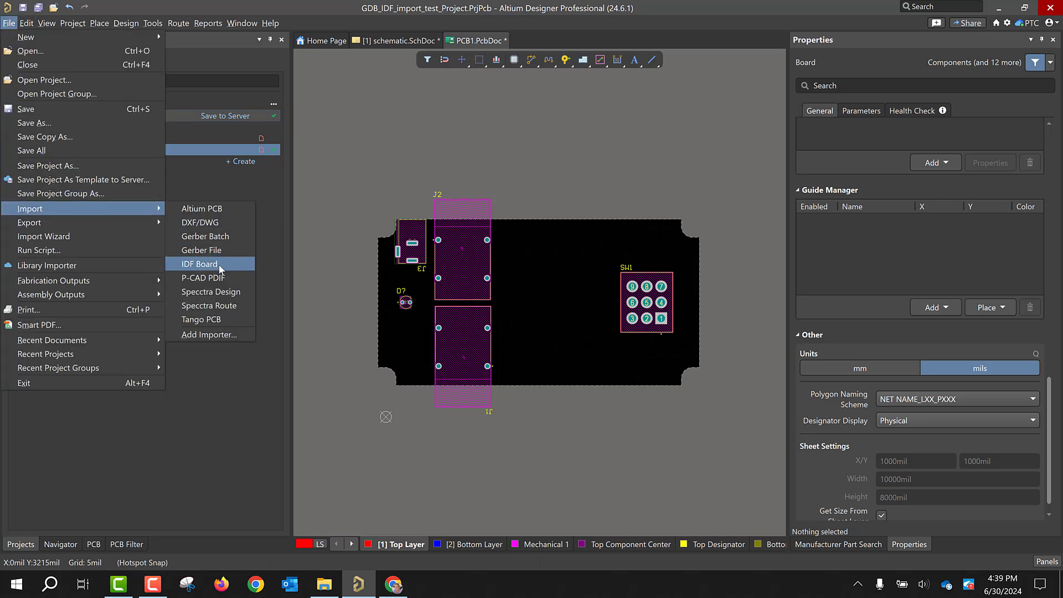
left_click(371, 156)
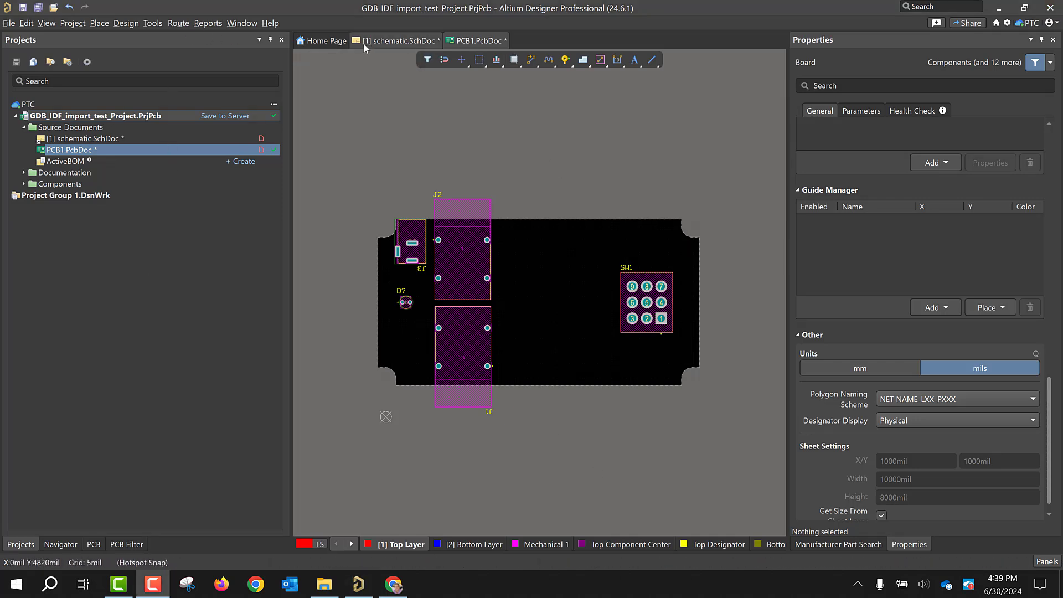
Step: Open the schematic document and inspect switch SW1's properties, viewing its footprint in both 2D and 3D
left_click(390, 45)
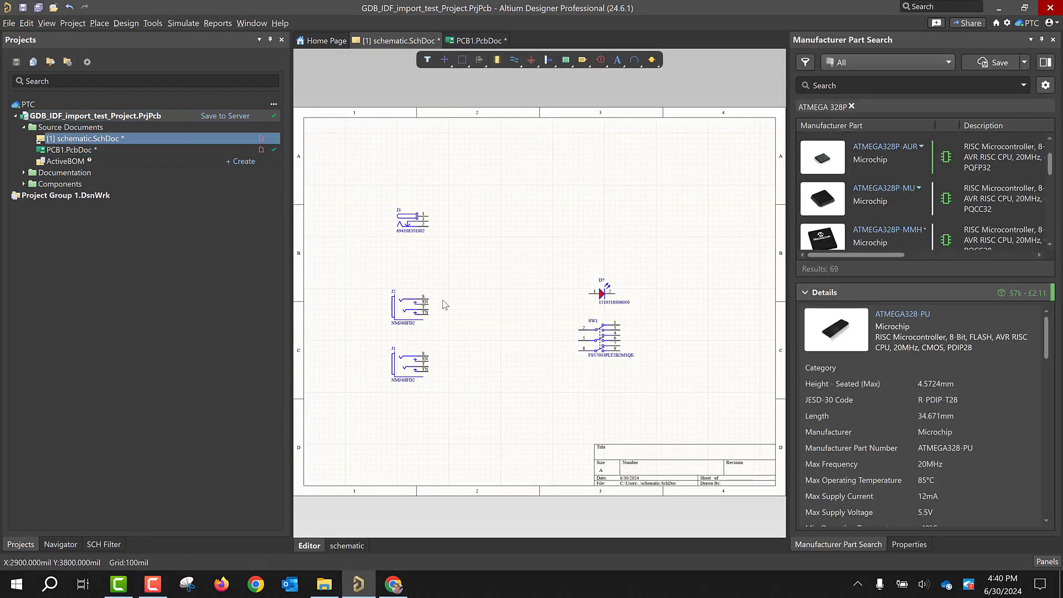
left_click(439, 329)
left_click(592, 332)
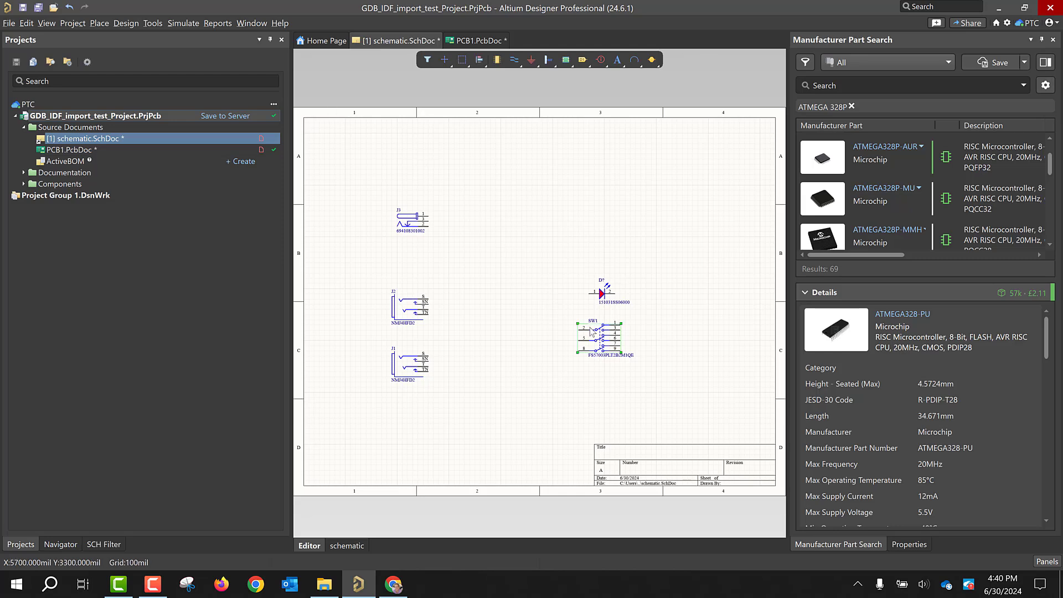
left_click(928, 547)
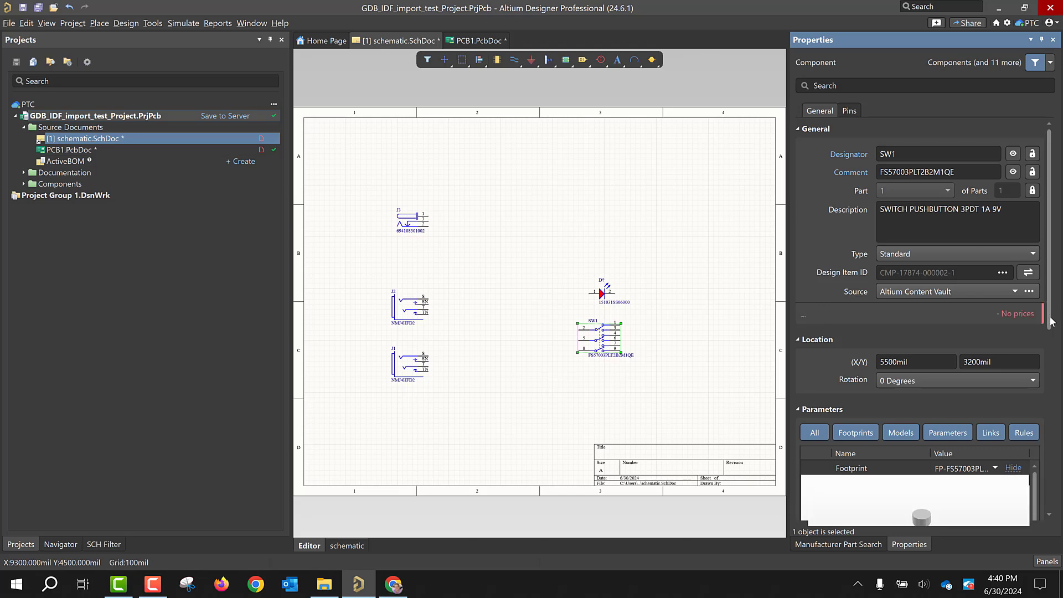
left_click_drag(1049, 317, 1050, 389)
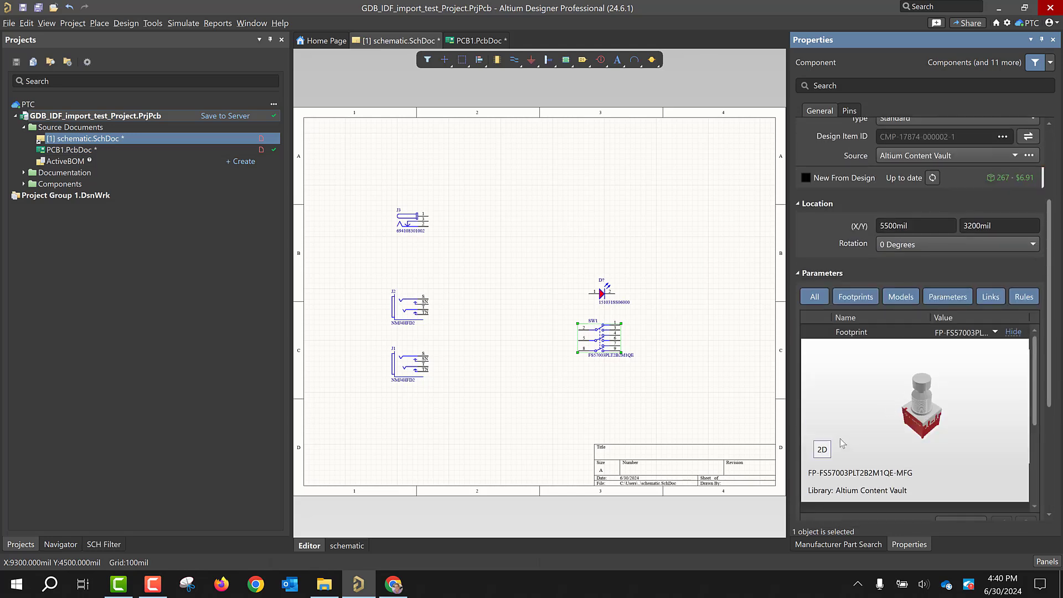
left_click(823, 450)
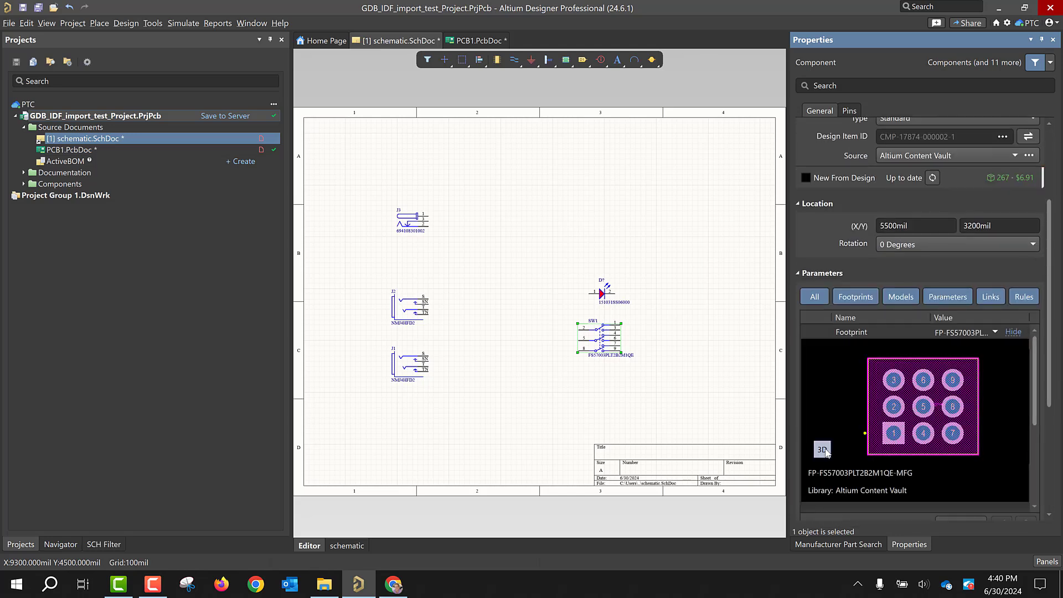
left_click(823, 450)
left_click_drag(929, 417, 936, 397)
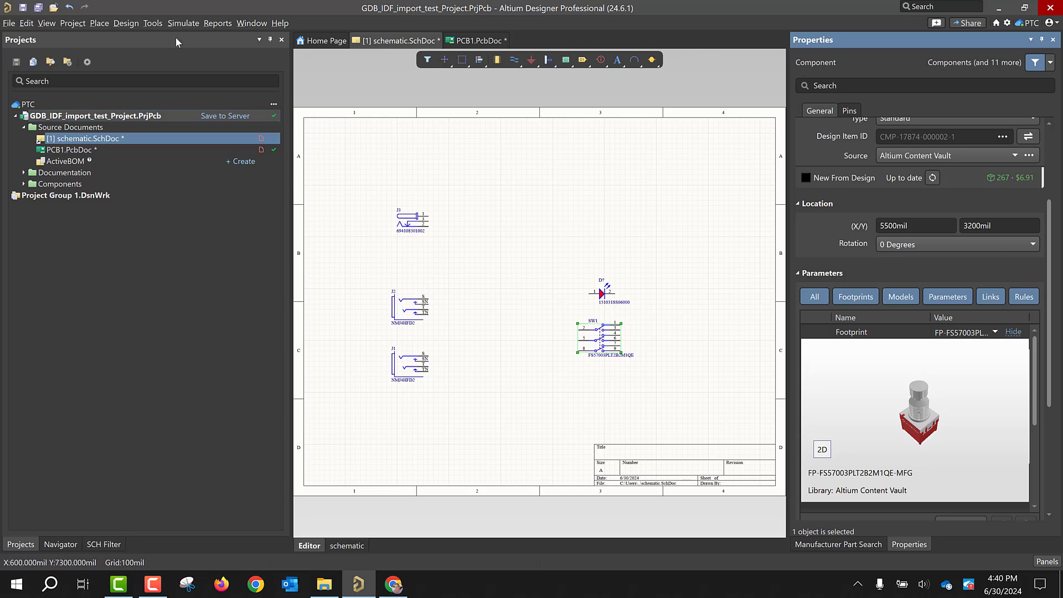
Step: Open PCB1.PcbDoc in the 3D view and inspect the placed components from an angle
double_click(81, 150)
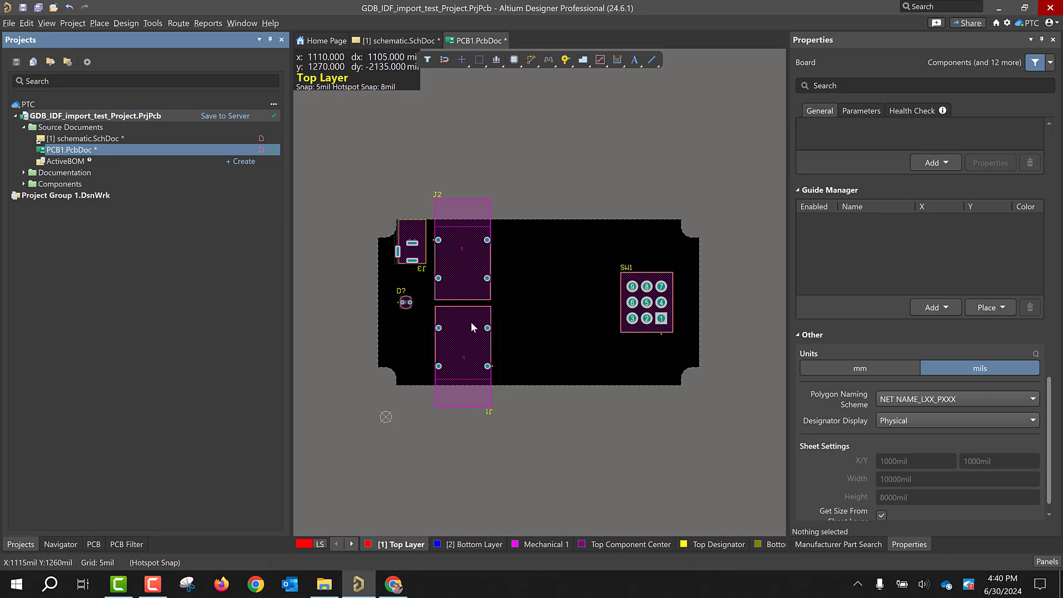
left_click(558, 416)
key("3")
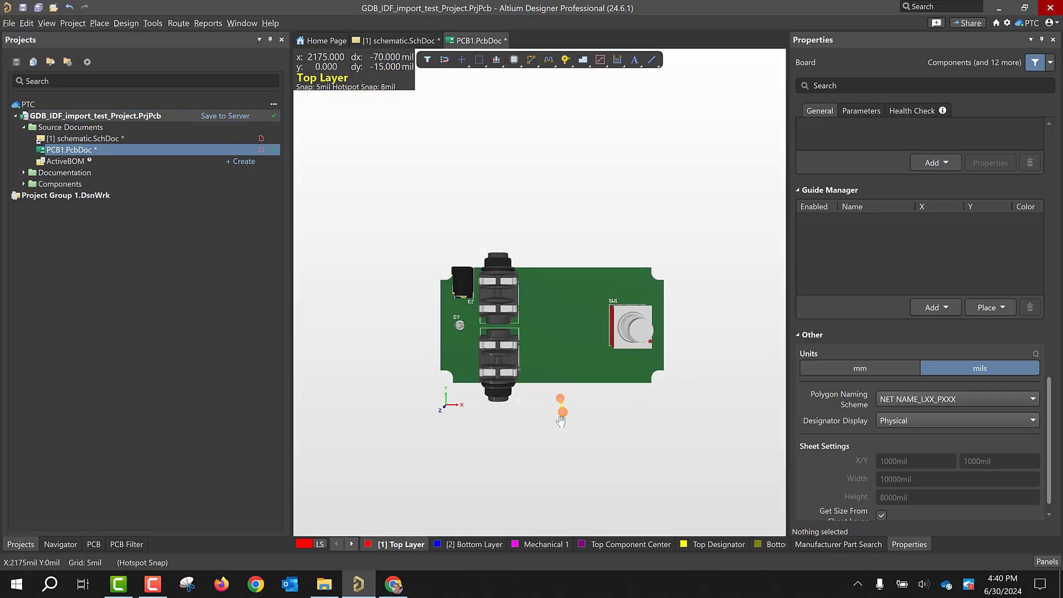
left_click_drag(541, 408, 534, 352, "shift")
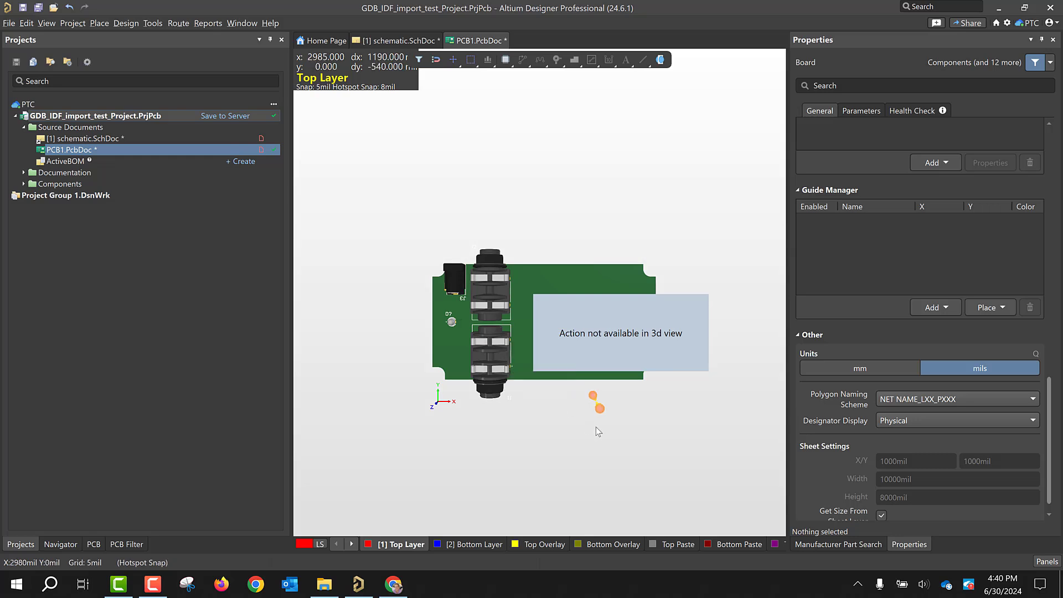
right_click_drag(565, 409, 558, 237, "shift")
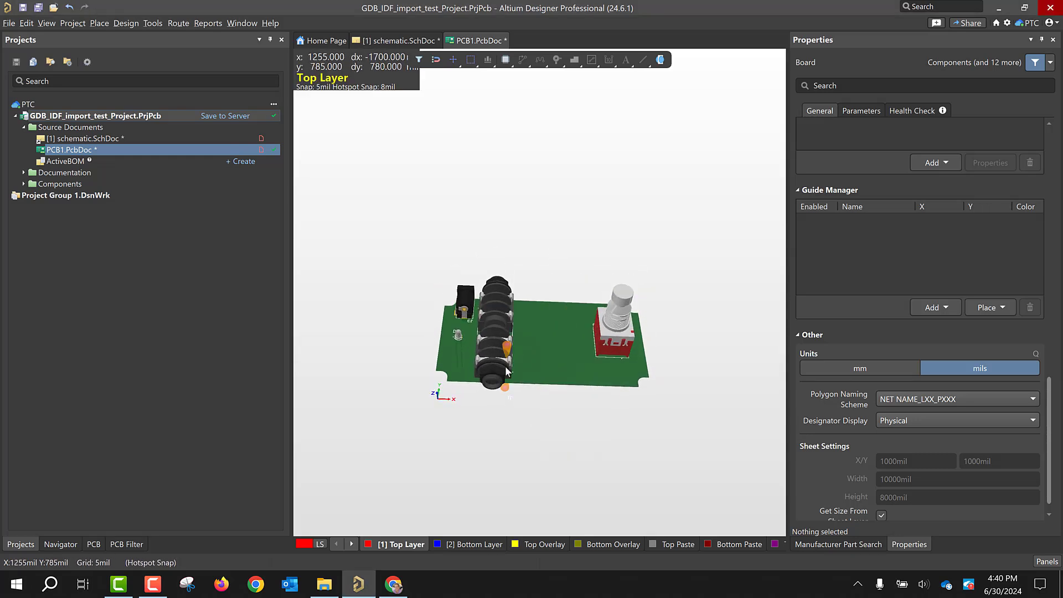
scroll(504, 368, "up", 2)
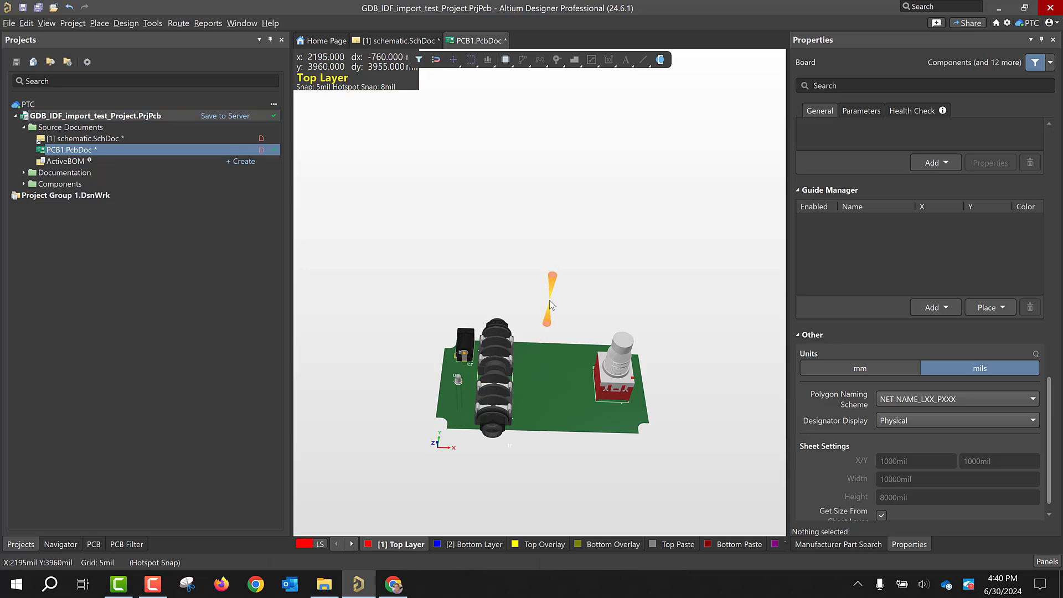
right_click_drag(549, 300, 457, 250, "shift")
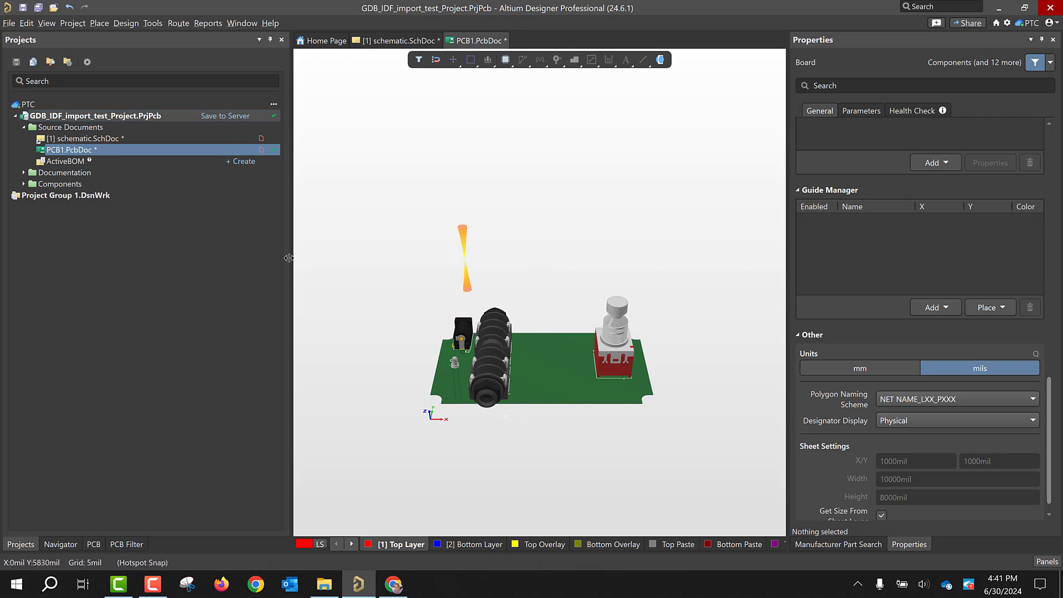
Step: Review the export formats offered for the PCB1 document without exporting anything
left_click(10, 23)
mouse_move(88, 223)
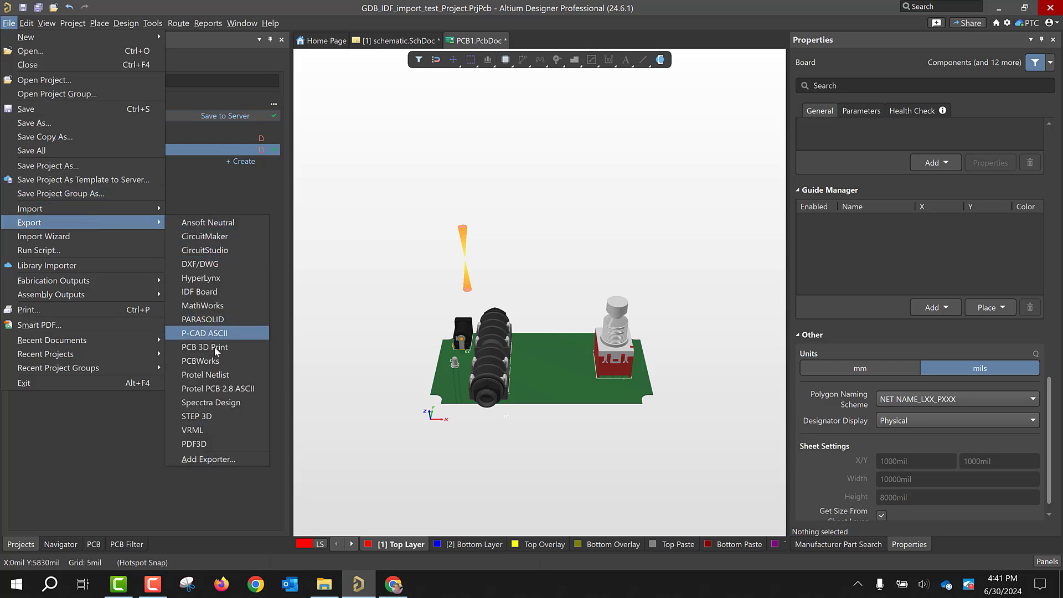
left_click(428, 173)
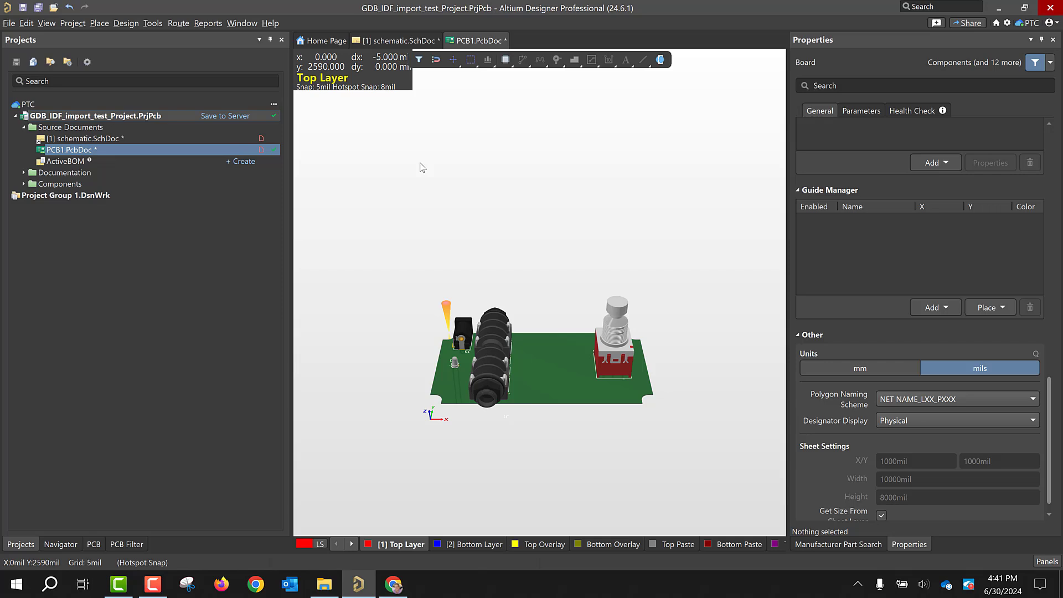
Step: Switch back to Onshape PCB Studio, display the PCB1 board and inspect its 3D components
left_click(391, 586)
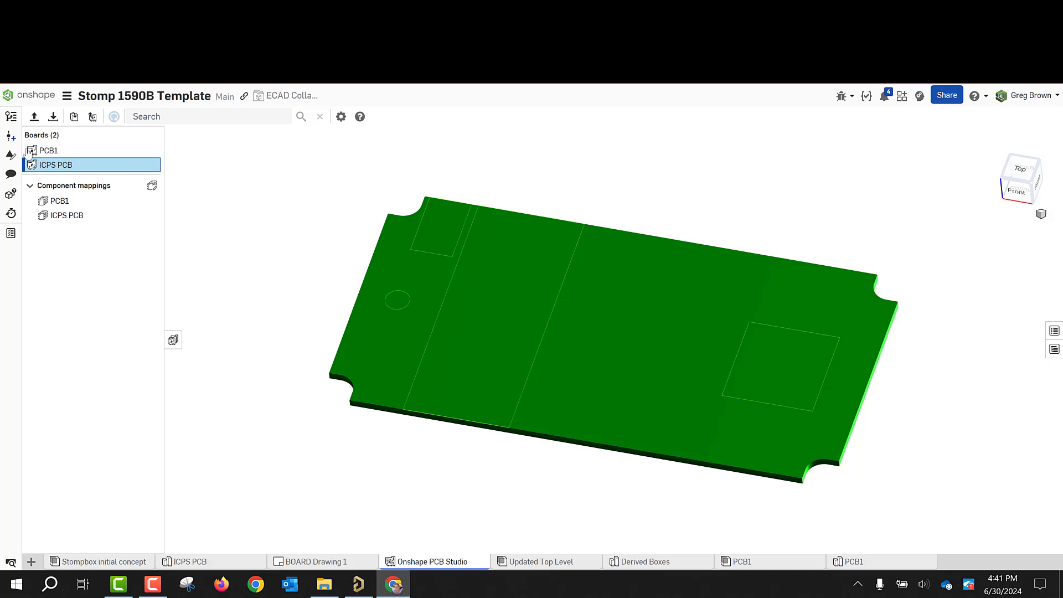
left_click(46, 152)
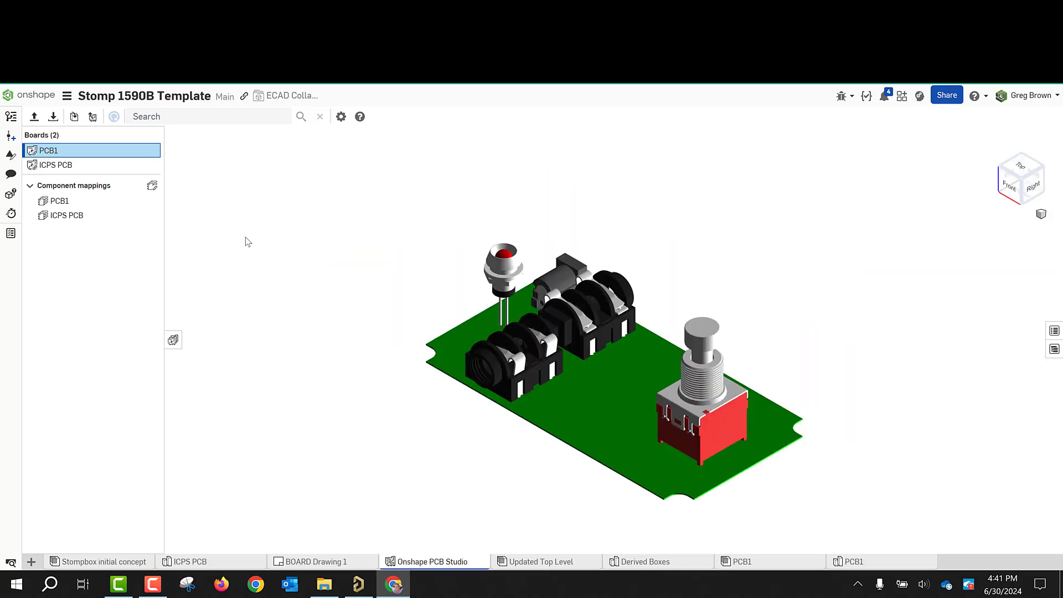
right_click_drag(602, 325, 709, 439)
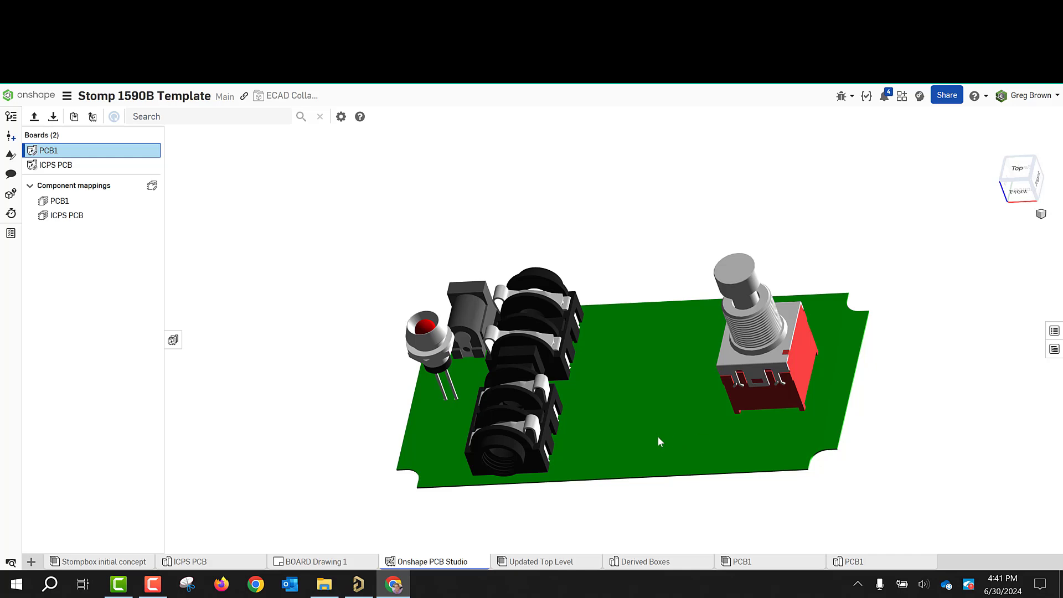
scroll(564, 360, "down", 2)
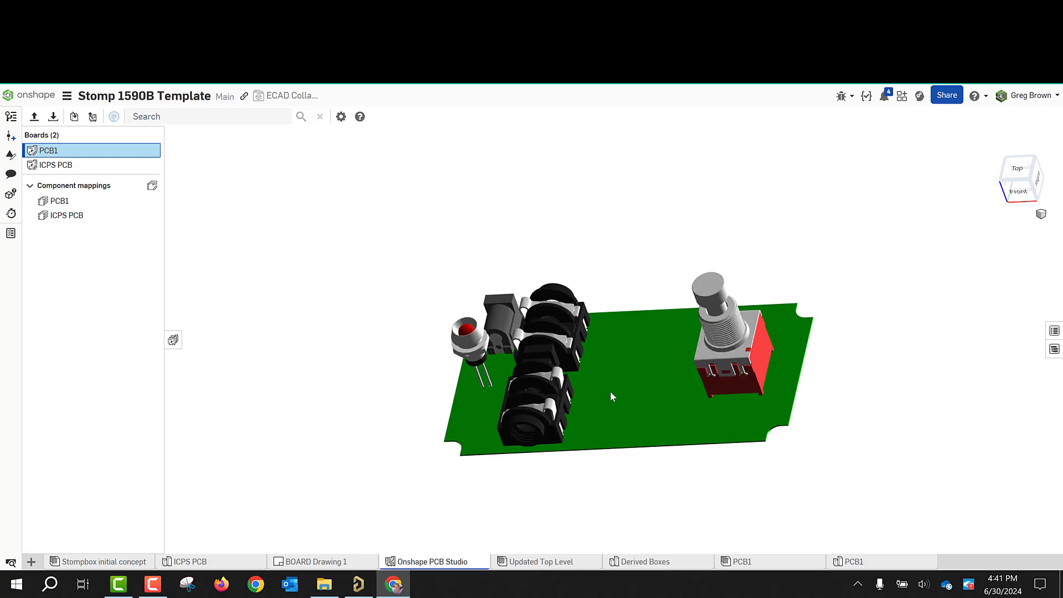
Step: Show the PCB1 board's bill of materials and widen it to review the reference designators, part names and part numbers
right_click_drag(614, 370, 693, 333)
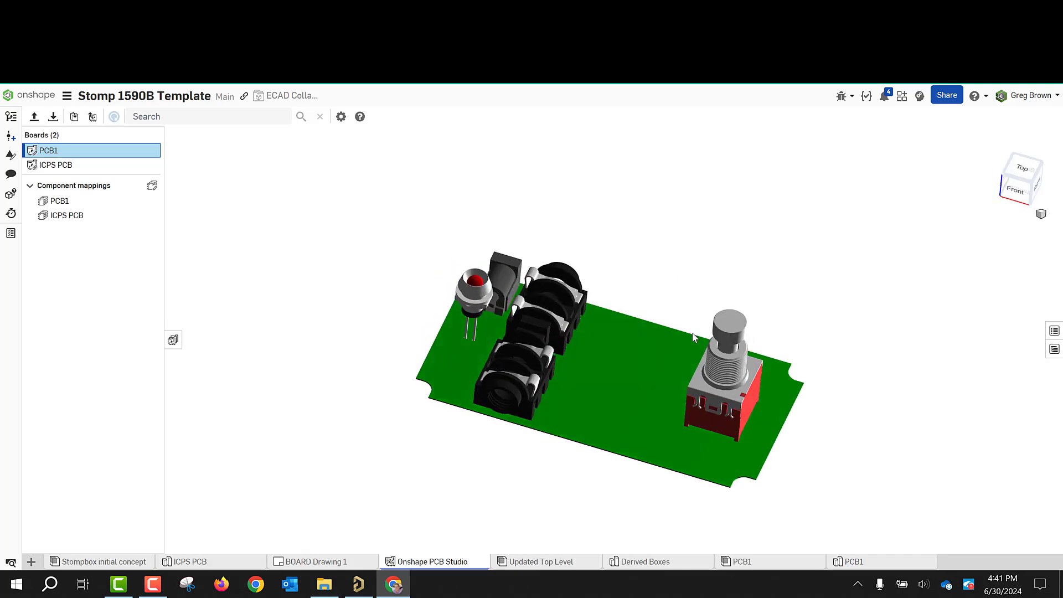
left_click(1055, 350)
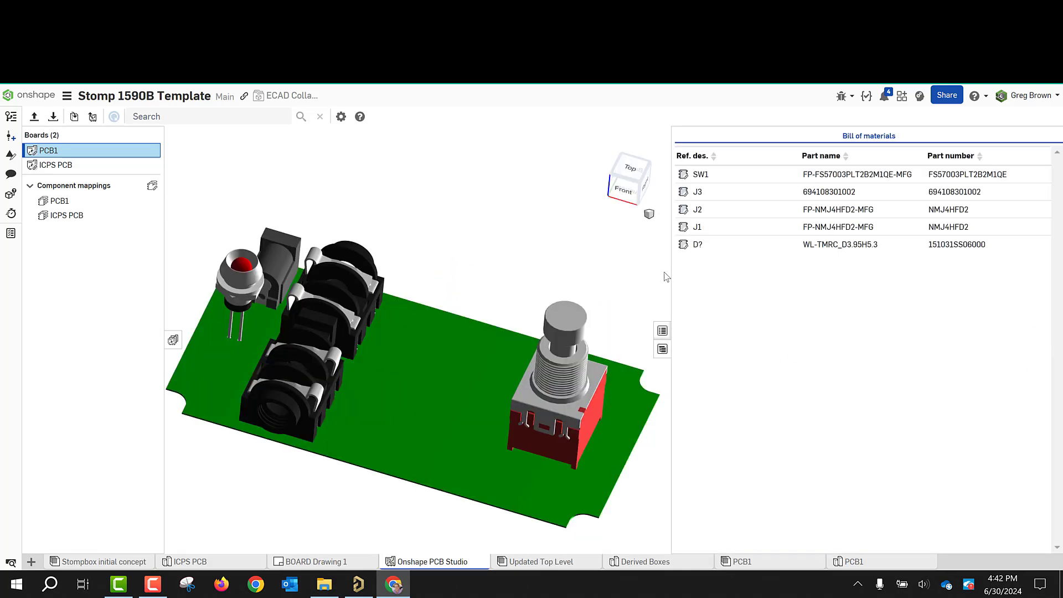
left_click_drag(671, 270, 579, 270)
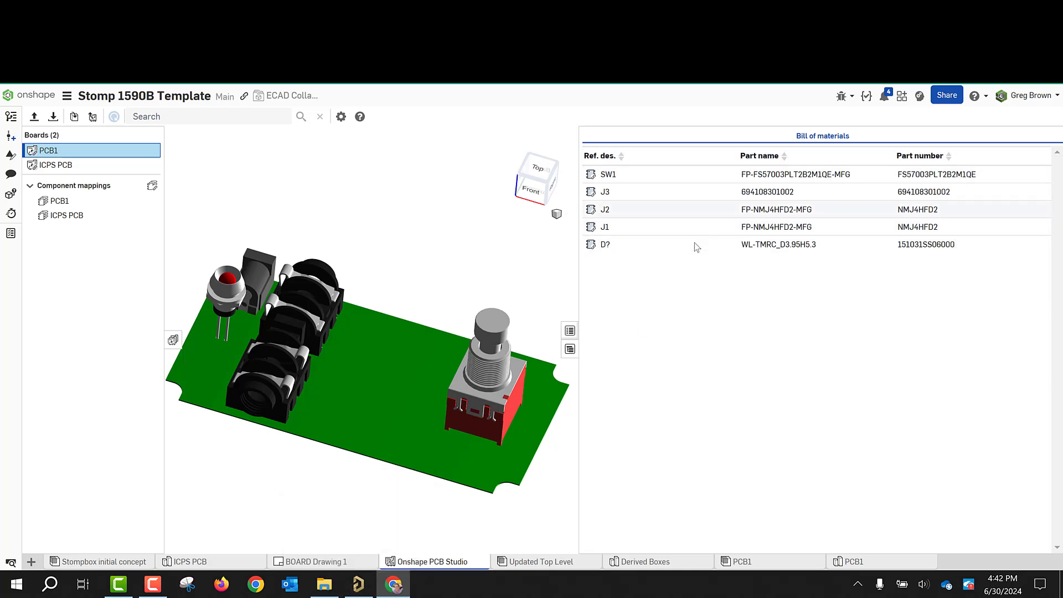
Step: Review the component properties and custom part models of the footswitch and the audio jacks on the PCB1 board
right_click_drag(543, 283, 568, 266)
left_click_drag(581, 274, 803, 293)
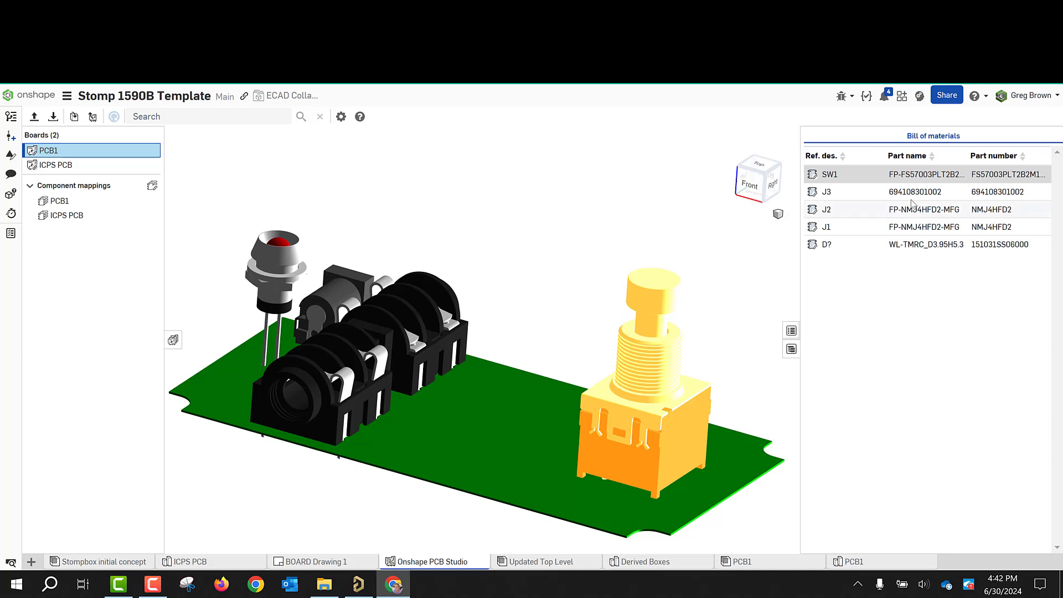
left_click(791, 331)
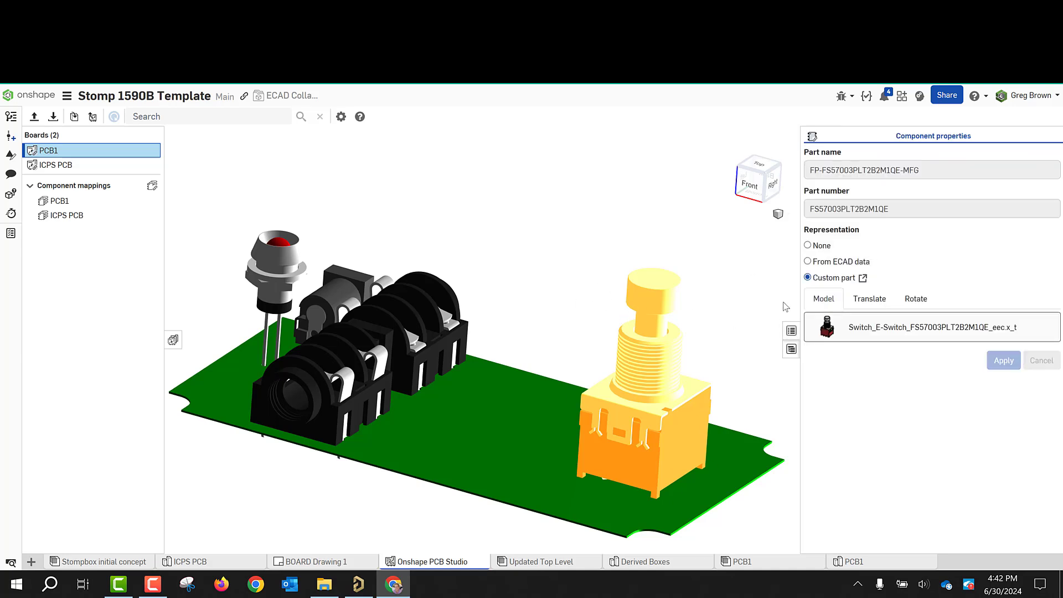
left_click(442, 299)
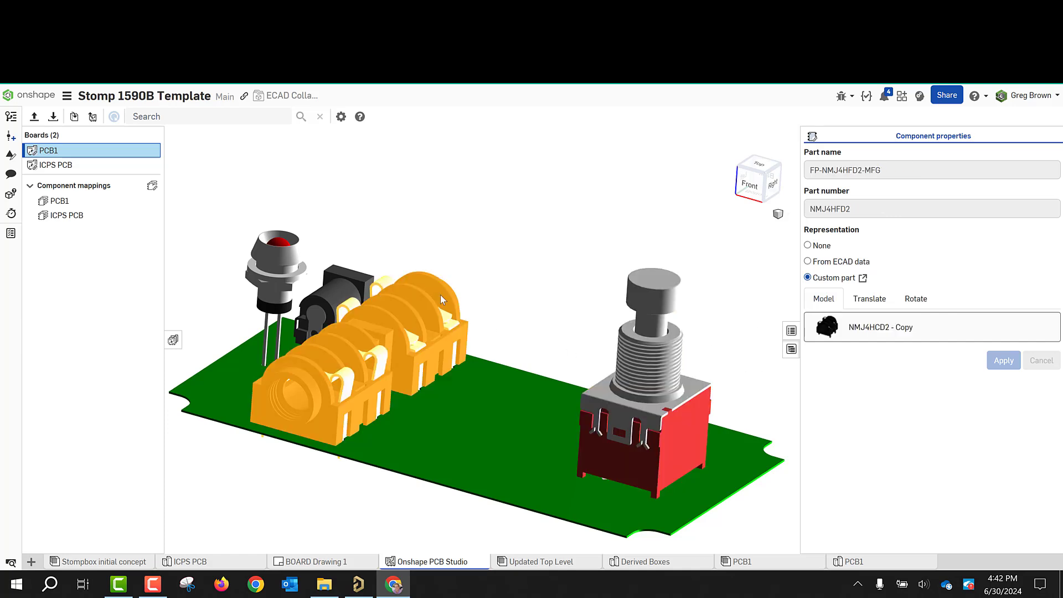
left_click(679, 375)
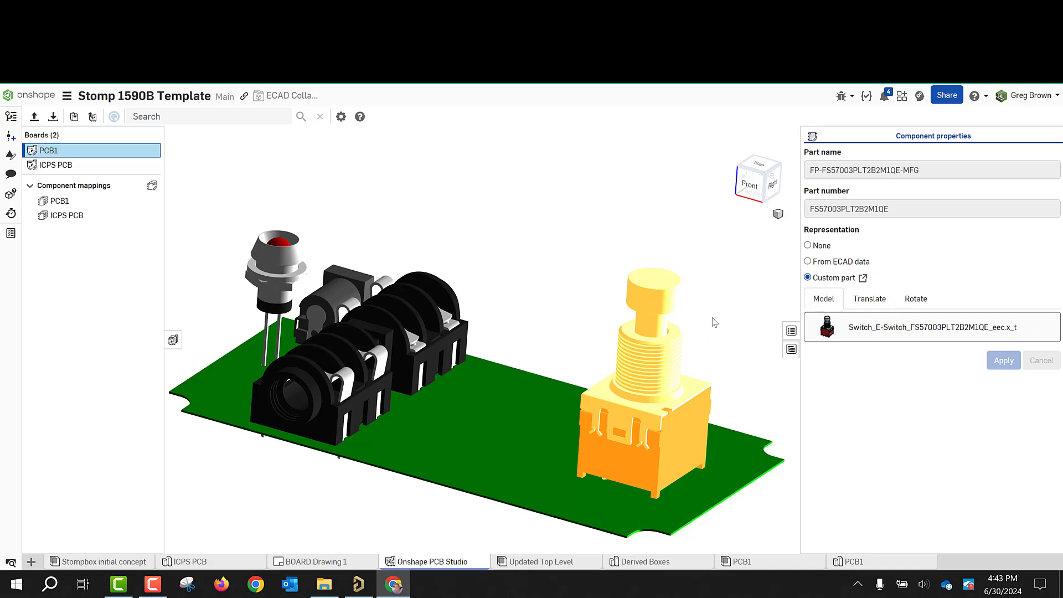
mouse_move(714, 322)
right_mouse_down()
mouse_move(742, 384)
mouse_move(717, 313)
right_mouse_up()
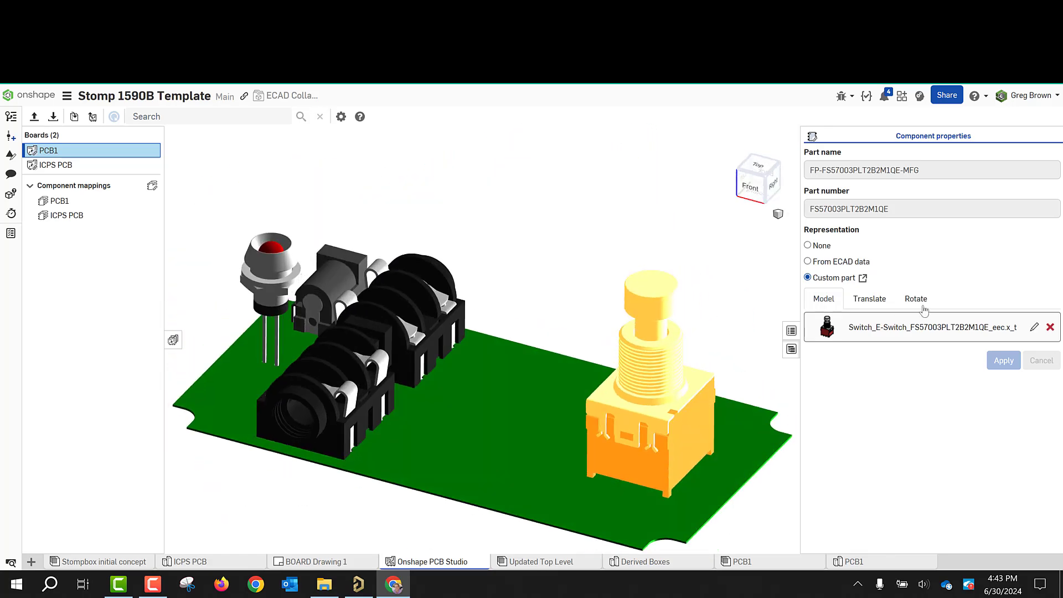
left_click(718, 334)
right_click_drag(716, 301, 387, 211)
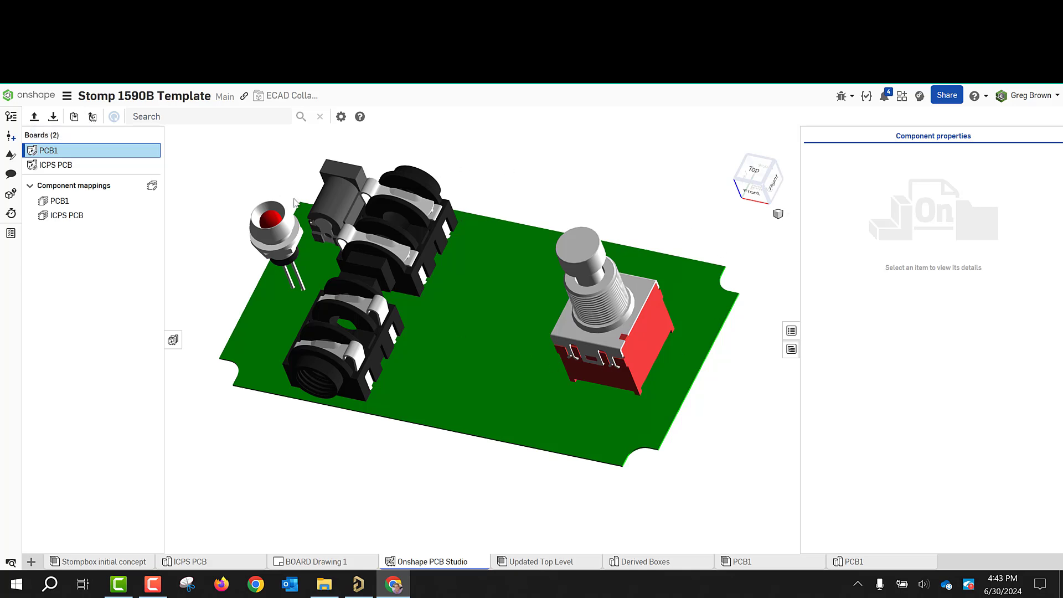
right_click_drag(540, 186, 538, 163)
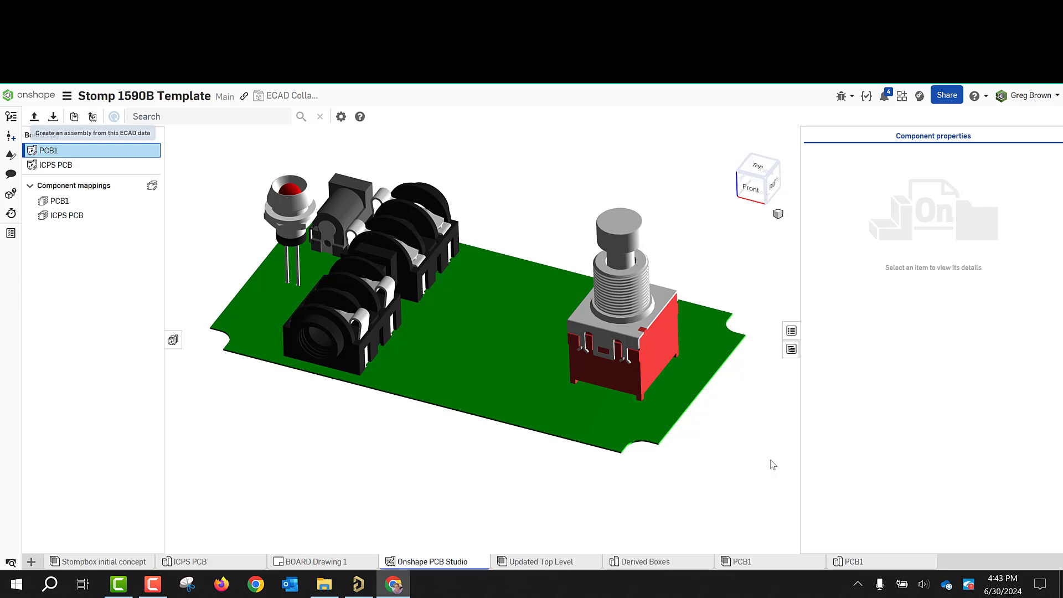
Step: Open the PCB1 assembly, widen its instance list and examine the listed parts and the populated board in 3D
left_click(756, 563)
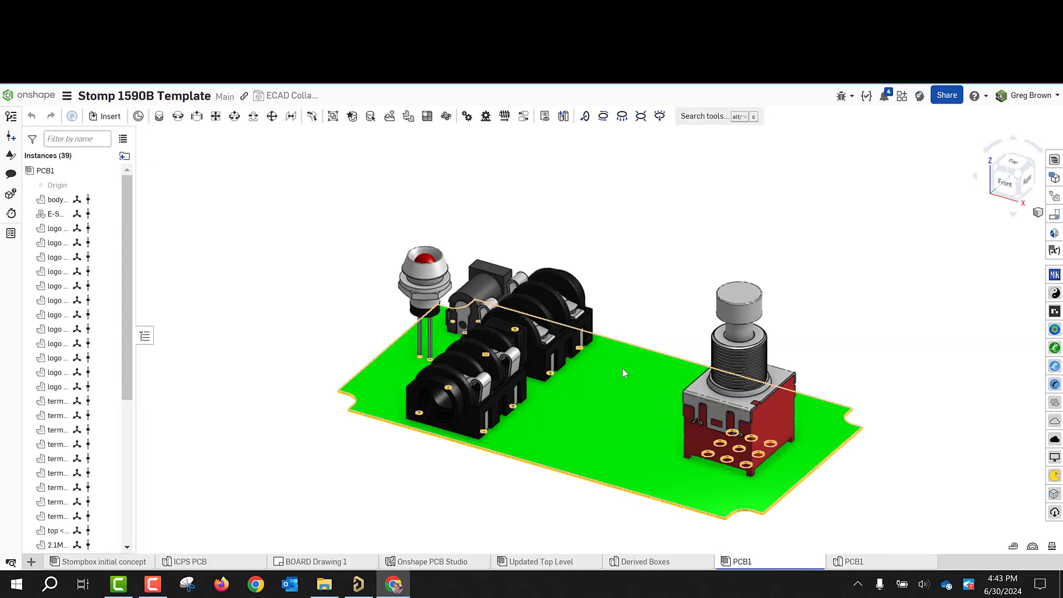
mouse_move(622, 367)
right_mouse_down()
mouse_move(621, 294)
mouse_move(630, 324)
mouse_move(613, 363)
right_mouse_up()
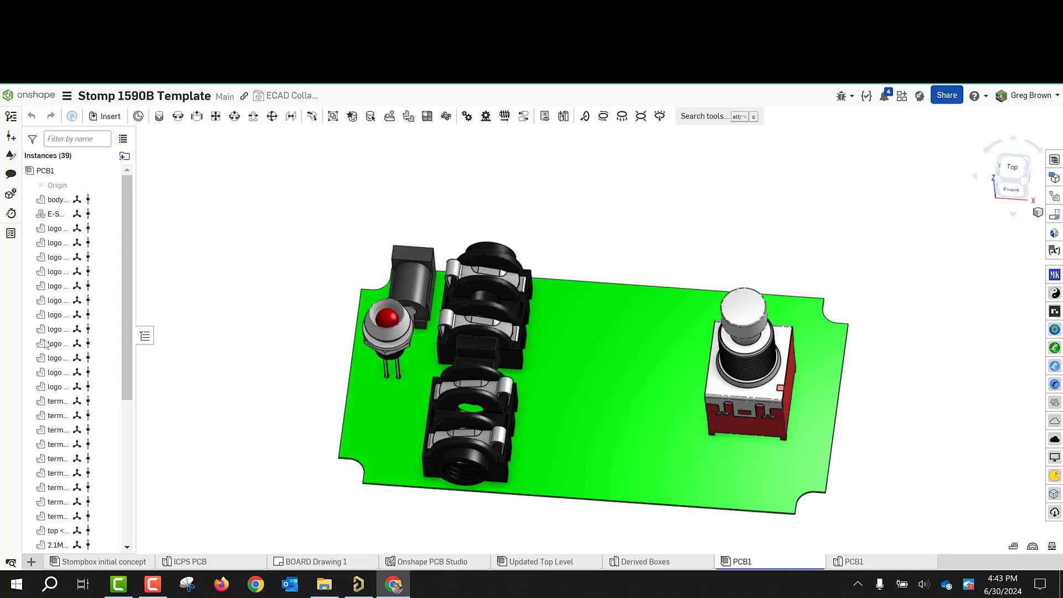
left_click_drag(134, 196, 186, 196)
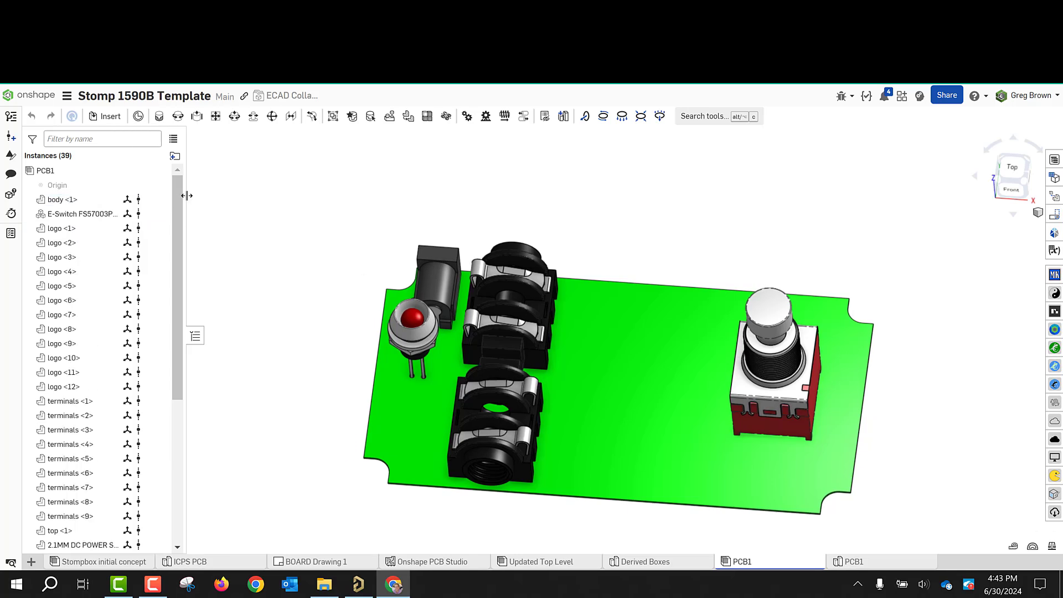
mouse_move(578, 298)
right_mouse_down()
mouse_move(587, 314)
mouse_move(570, 290)
right_mouse_up()
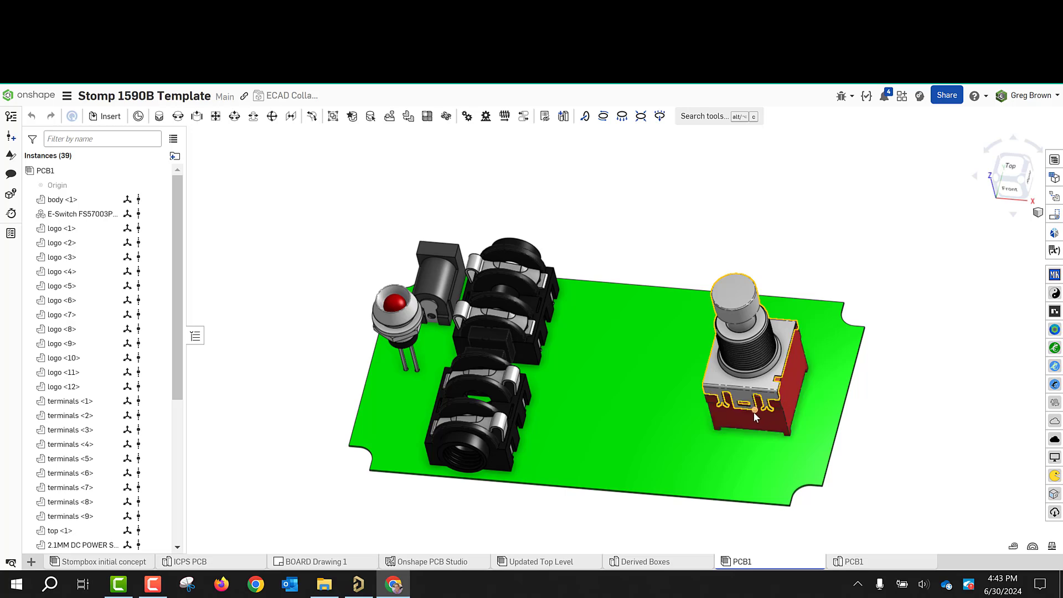
scroll(752, 410, "up", 2)
scroll(695, 369, "down", 2)
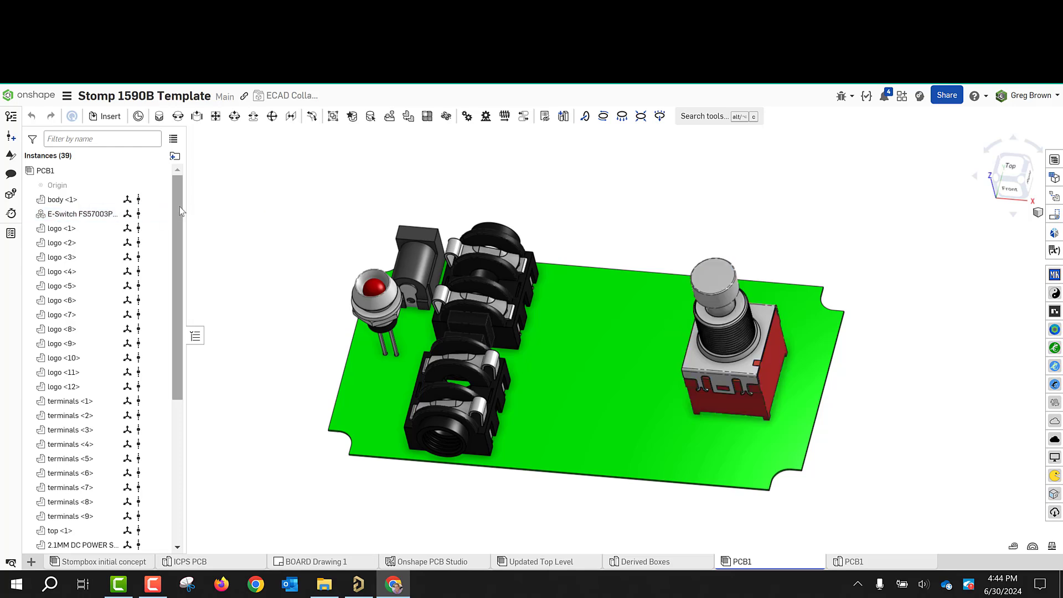
left_click_drag(179, 207, 200, 363)
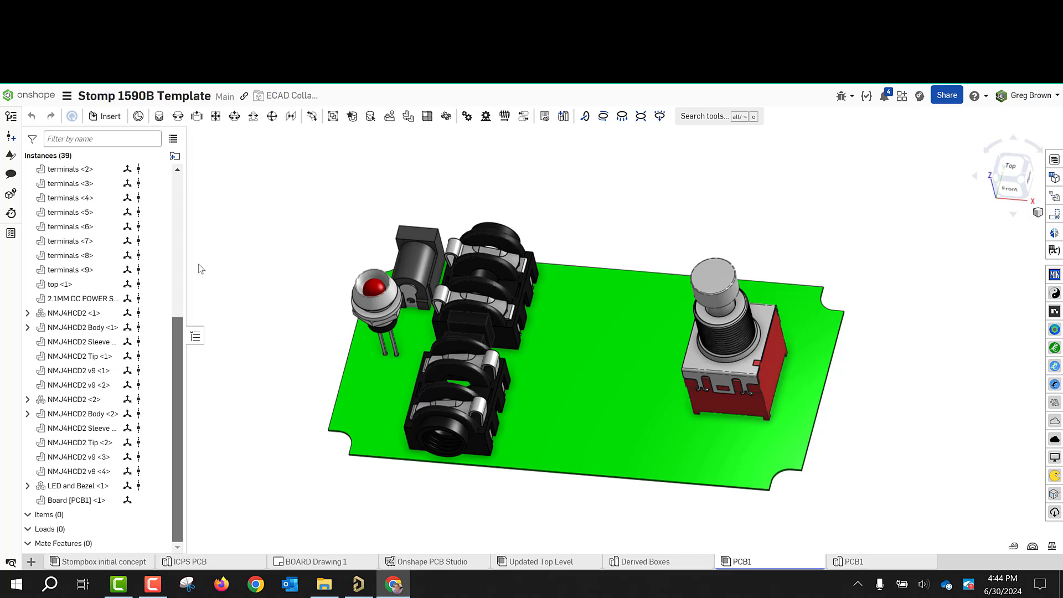
left_click_drag(198, 264, 216, 185)
mouse_move(431, 175)
right_mouse_down()
mouse_move(436, 157)
mouse_move(433, 167)
right_mouse_up()
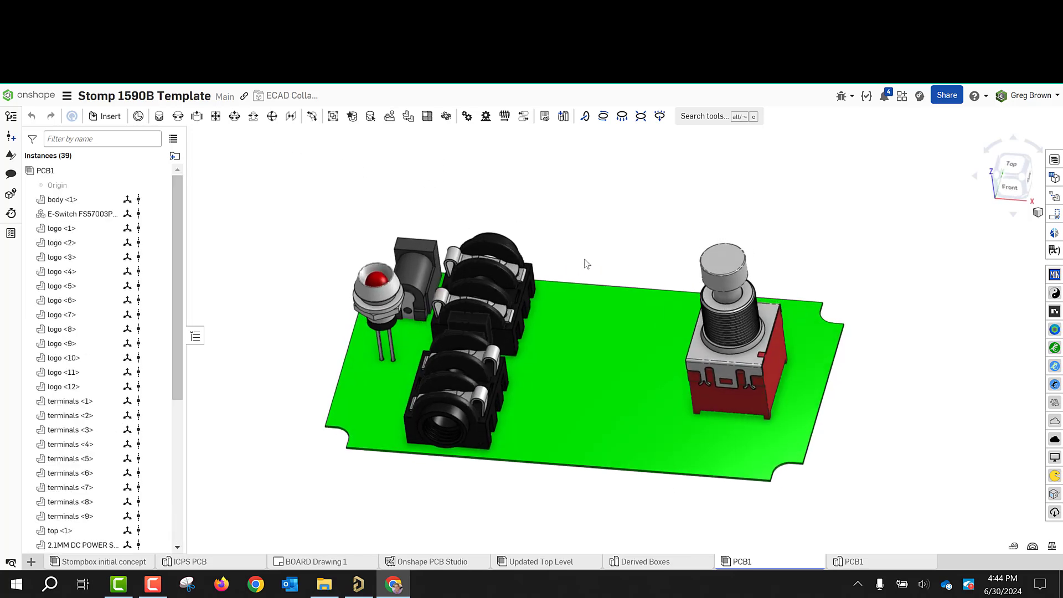
right_click_drag(602, 237, 640, 230)
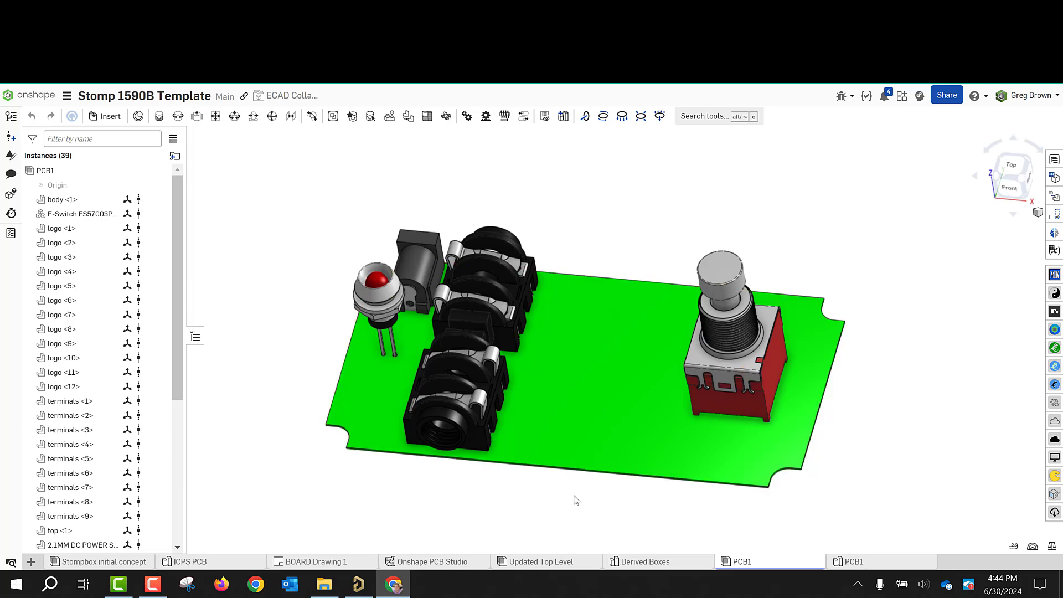
Step: Open the Updated Top Level assembly and make the 1590B BOX transparent
left_click(554, 562)
right_click_drag(566, 494, 507, 408)
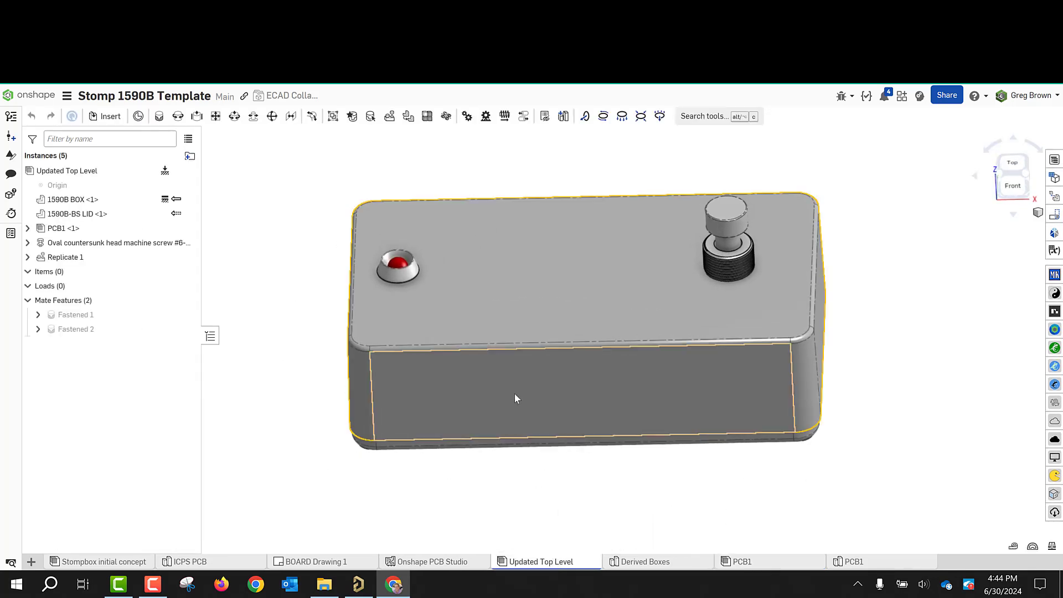
right_click_drag(574, 480, 557, 396)
left_click(557, 396)
key("shift+t")
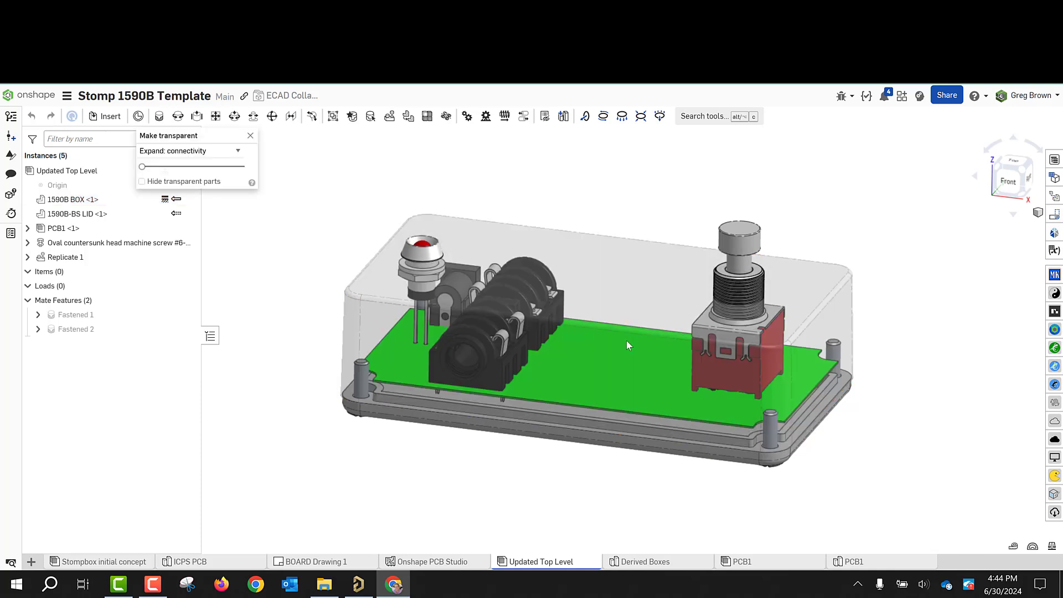
Step: Examine how the PCB1 board and its components fit inside the enclosure, and end the transparent view
right_click_drag(520, 259, 514, 271)
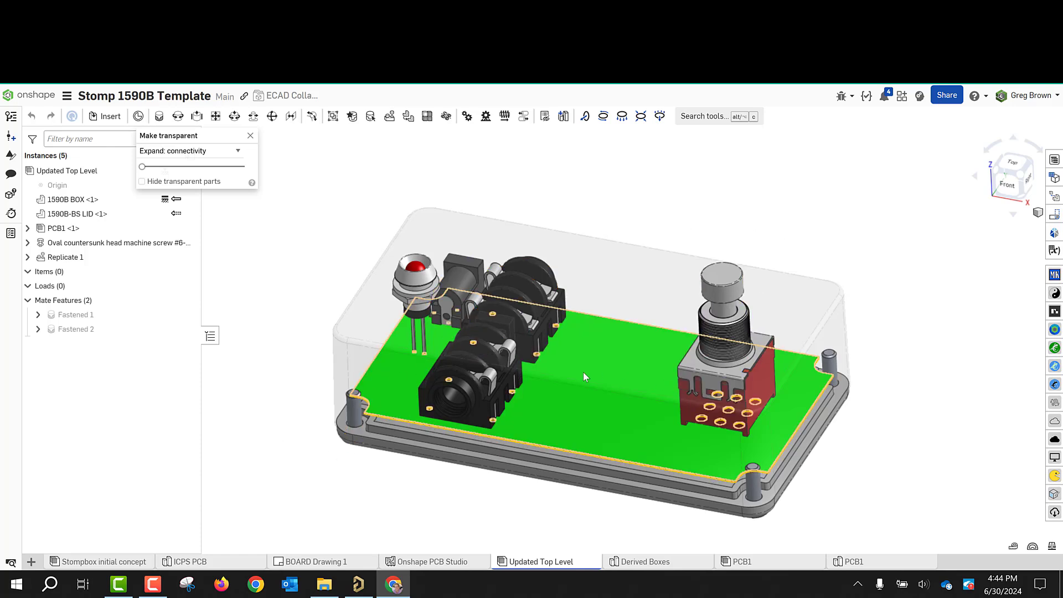
right_click_drag(570, 367, 636, 363)
scroll(540, 271, "up", 3)
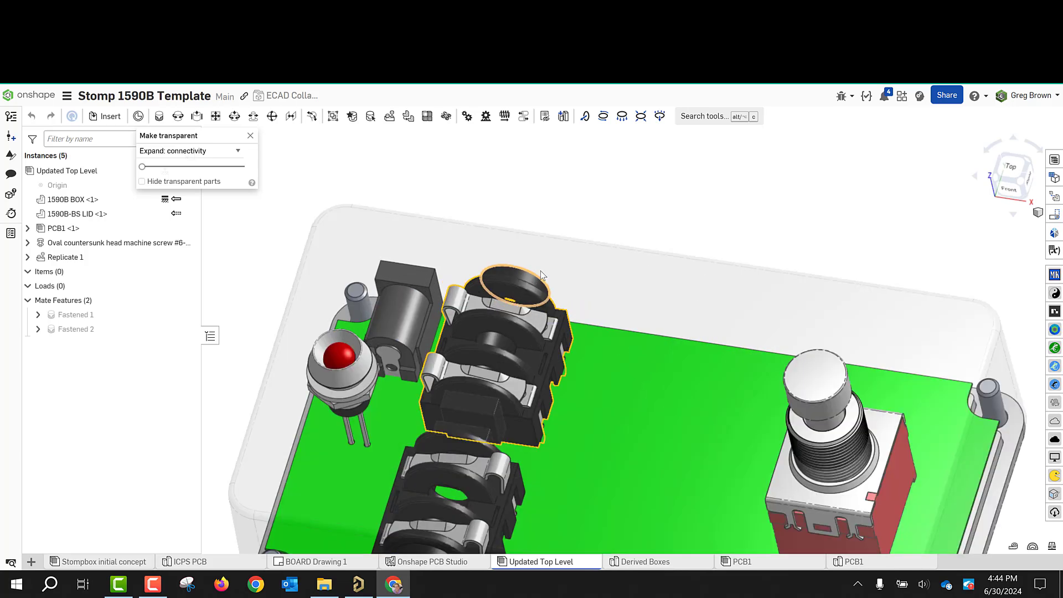
scroll(541, 271, "down", 5)
scroll(582, 357, "up", 3)
right_click_drag(551, 353, 555, 341)
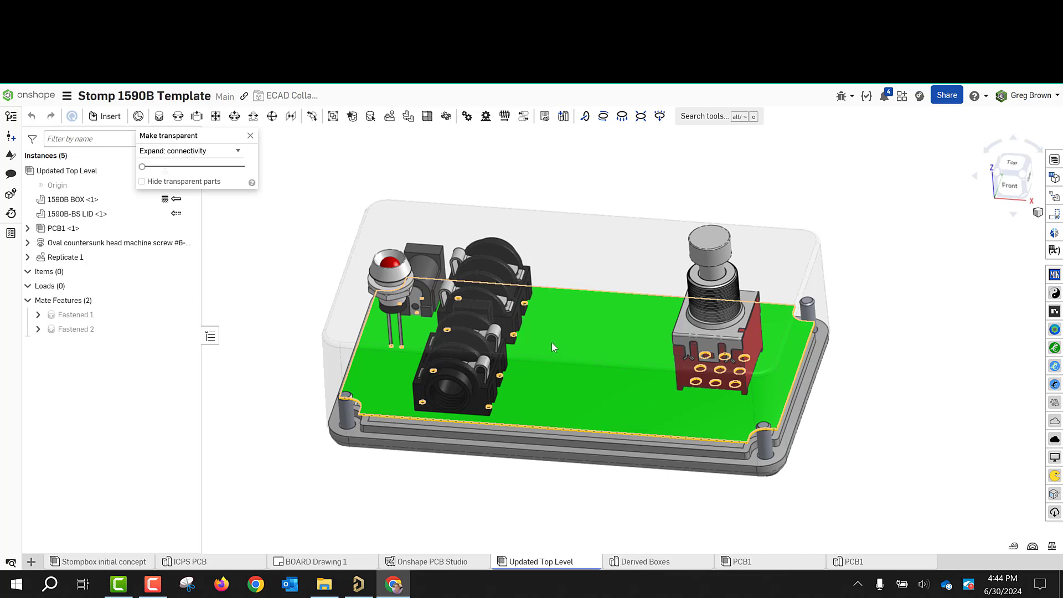
left_click(252, 136)
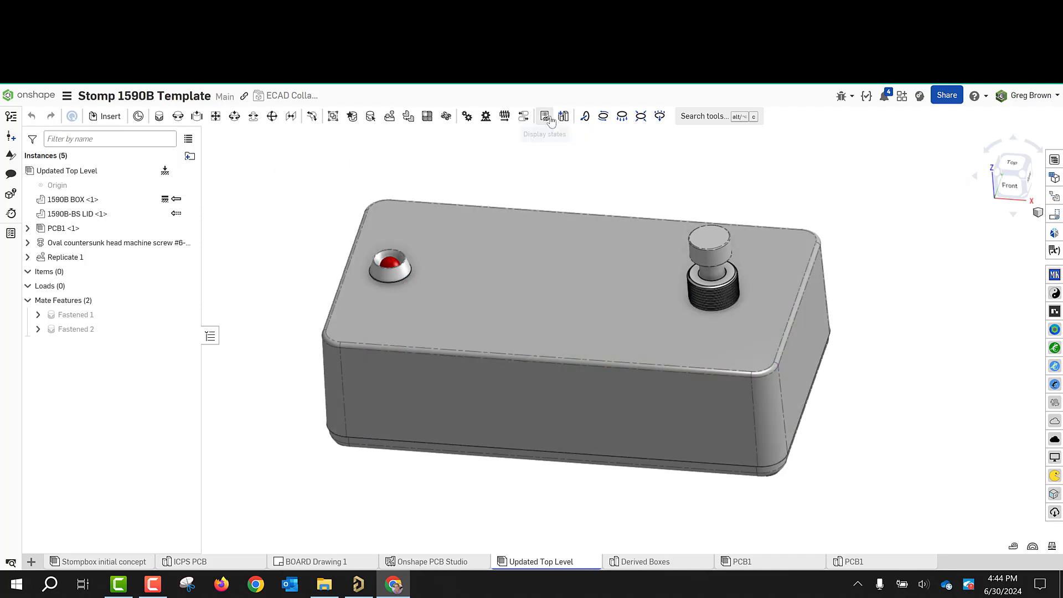
Step: Apply the Cutouts In-context display state to the assembly and inspect the box from its top and open underside
left_click(544, 116)
left_click(188, 177)
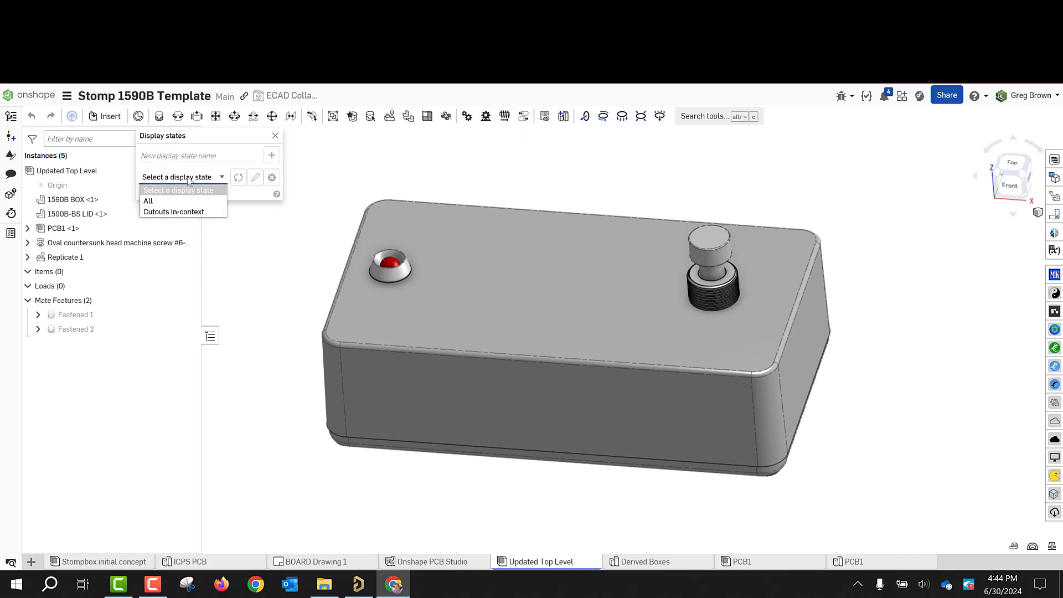
left_click(476, 168)
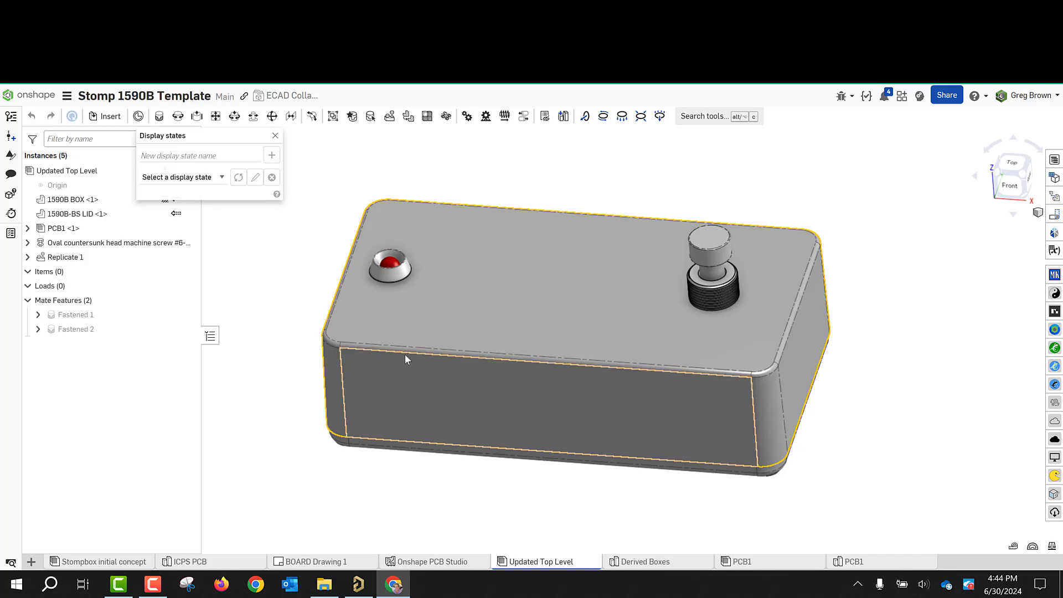
right_click_drag(404, 354, 435, 356)
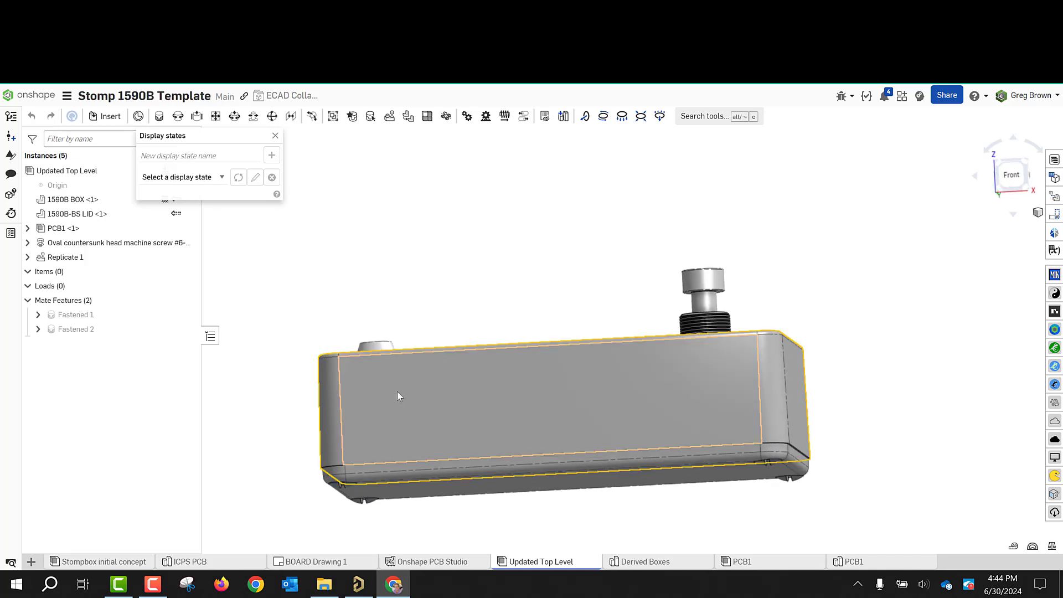
right_click_drag(399, 394, 711, 340)
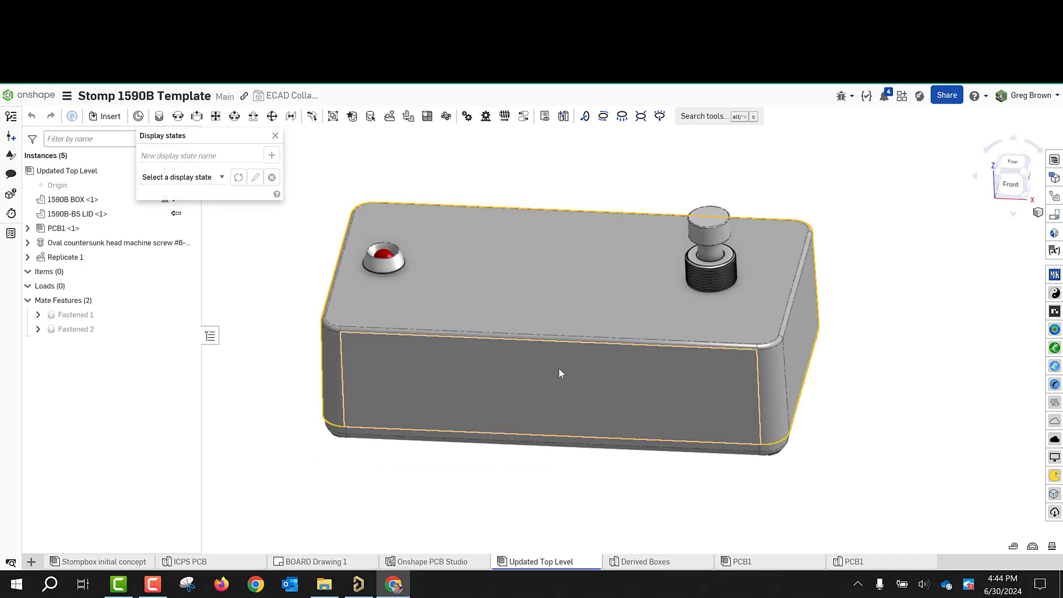
left_click(221, 177)
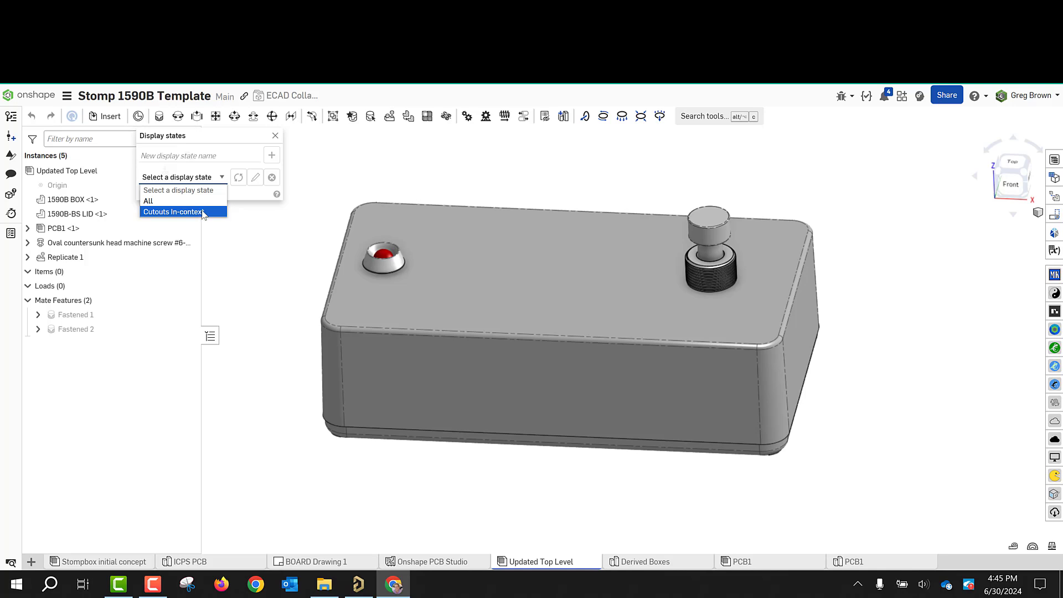
left_click(202, 212)
right_click_drag(553, 242, 550, 184)
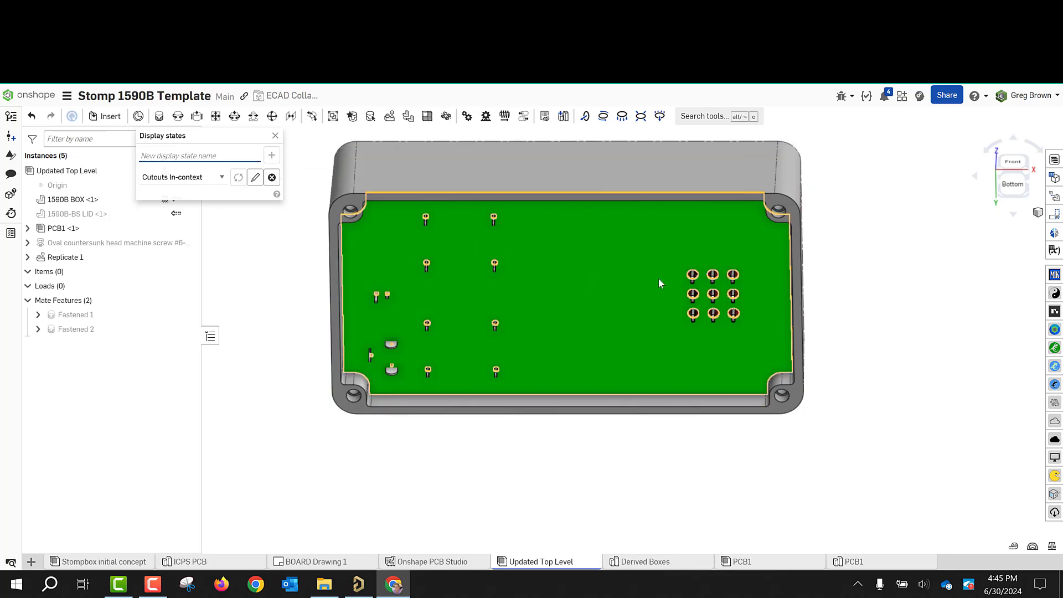
right_click_drag(599, 264, 586, 309)
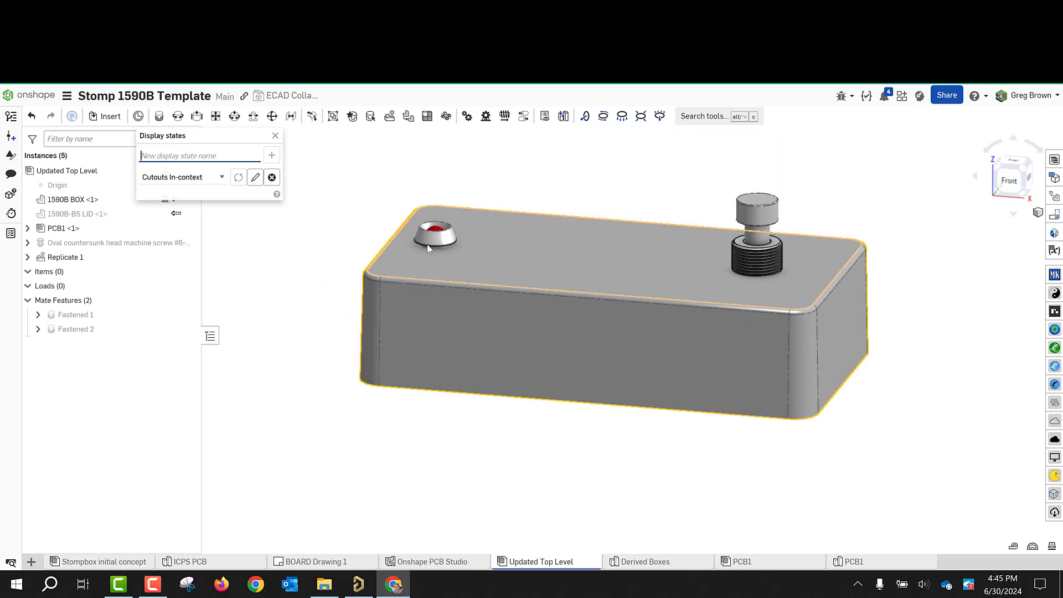
right_click_drag(512, 287, 698, 394)
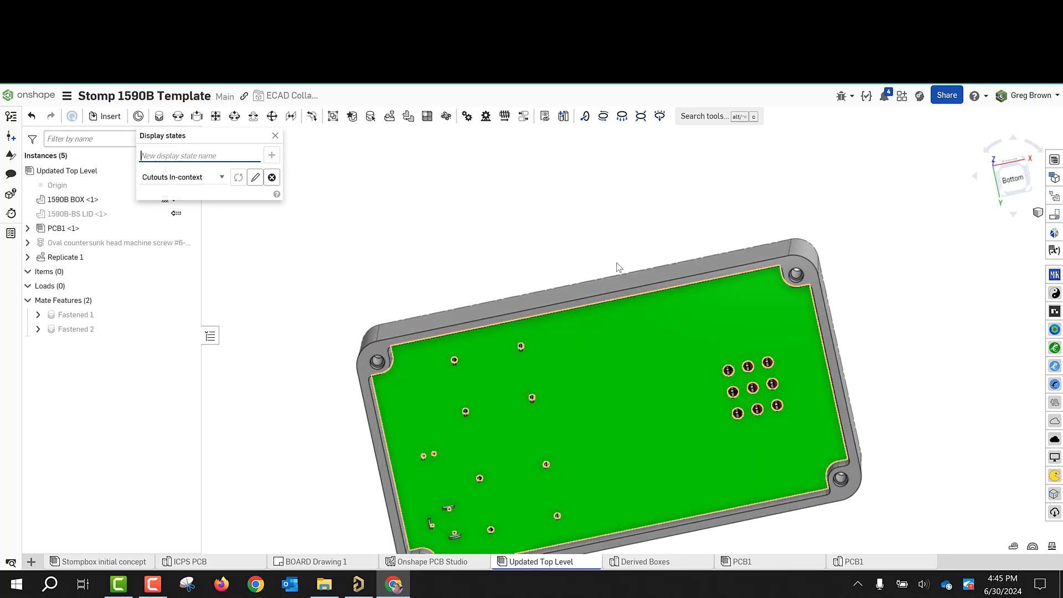
right_click_drag(616, 263, 634, 218)
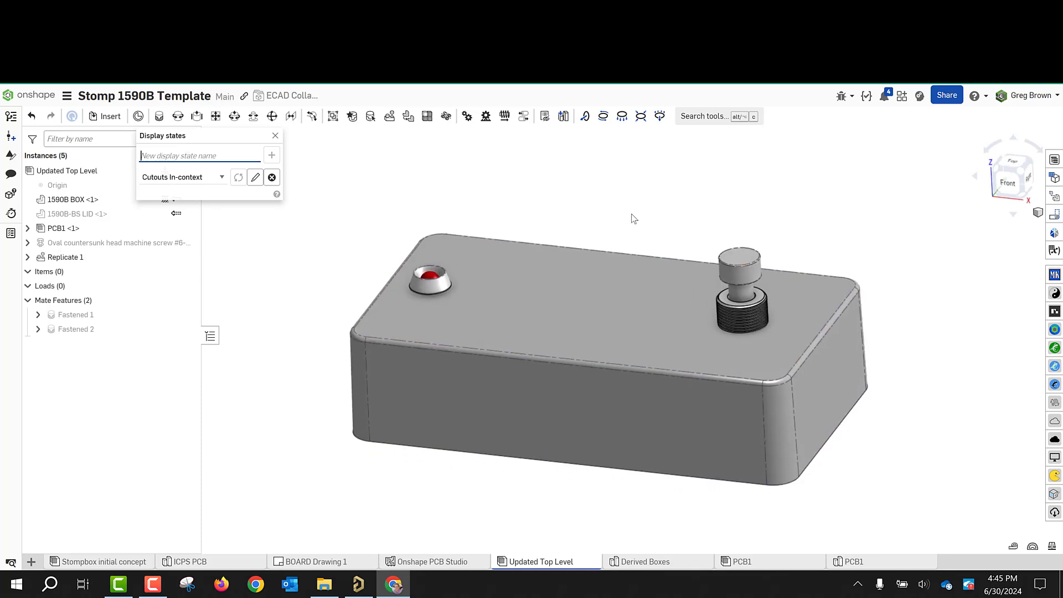
right_click(433, 370)
mouse_move(501, 288)
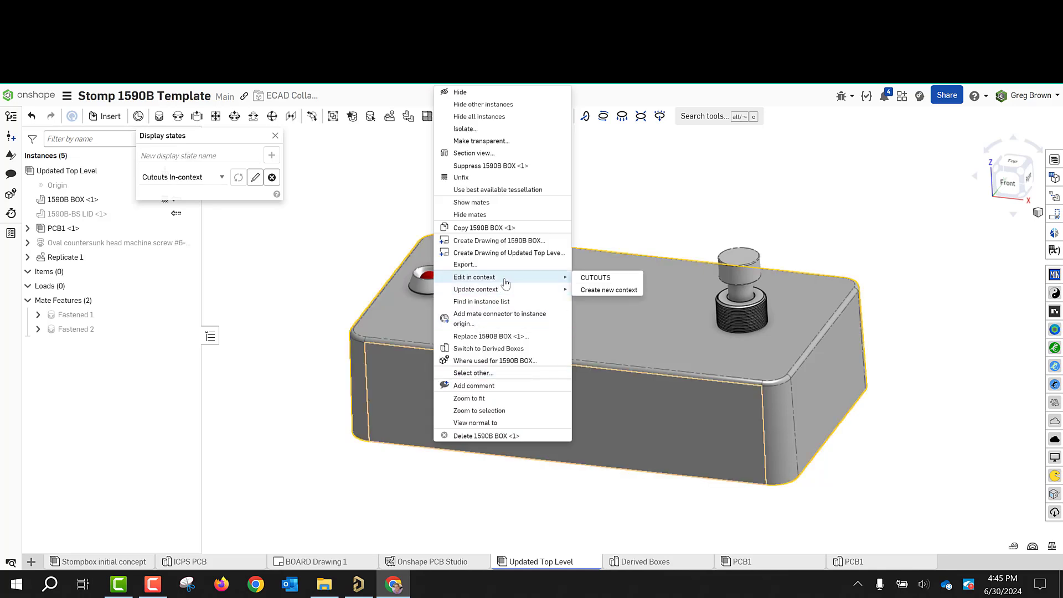
left_click(726, 181)
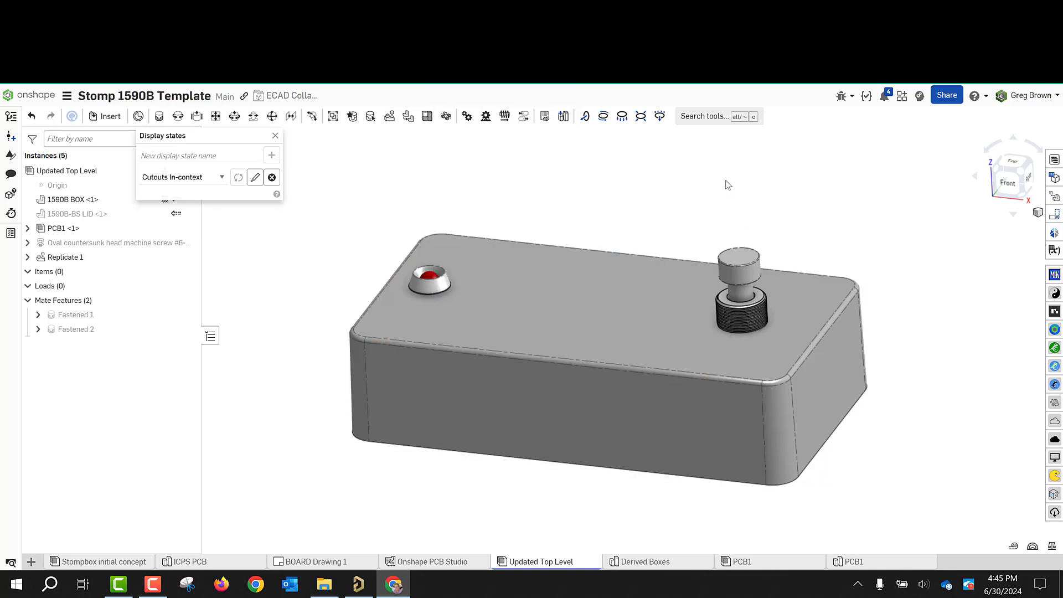
Step: Edit the 1590B BOX in its existing CUTOUTS assembly context
left_click(543, 254)
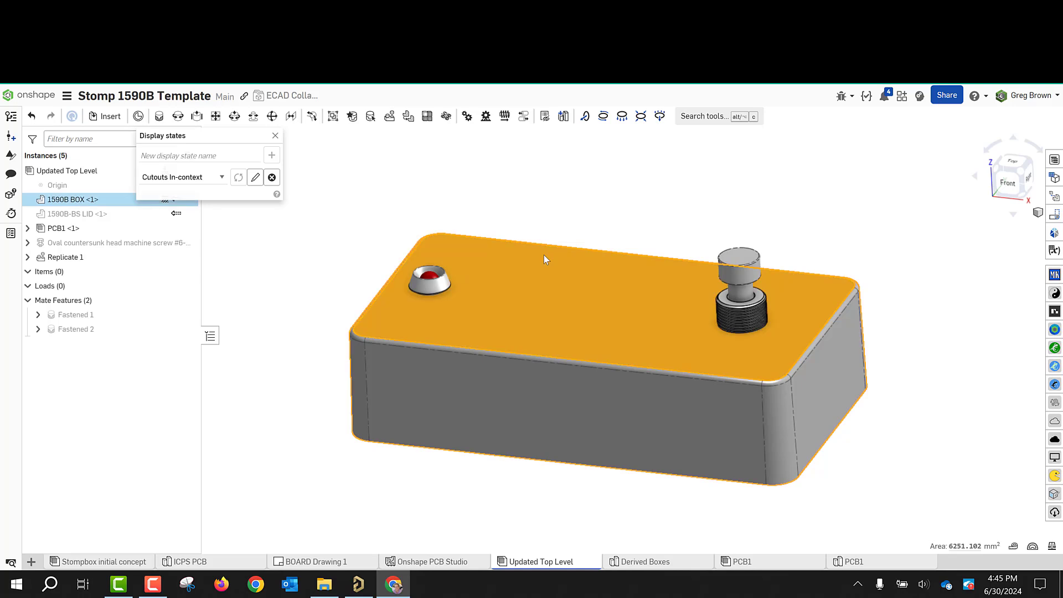
right_click(543, 255)
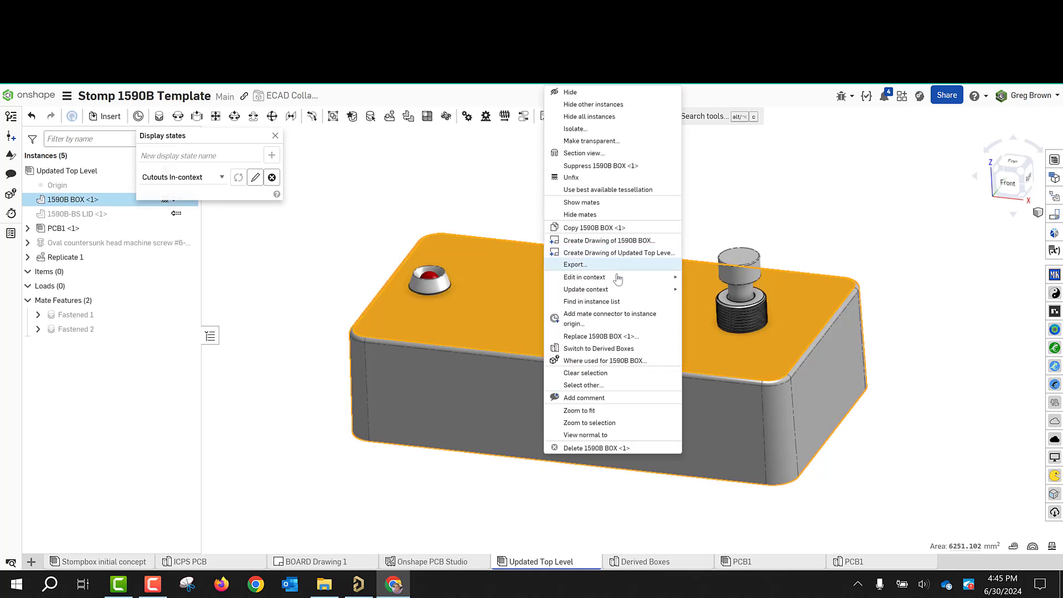
mouse_move(615, 277)
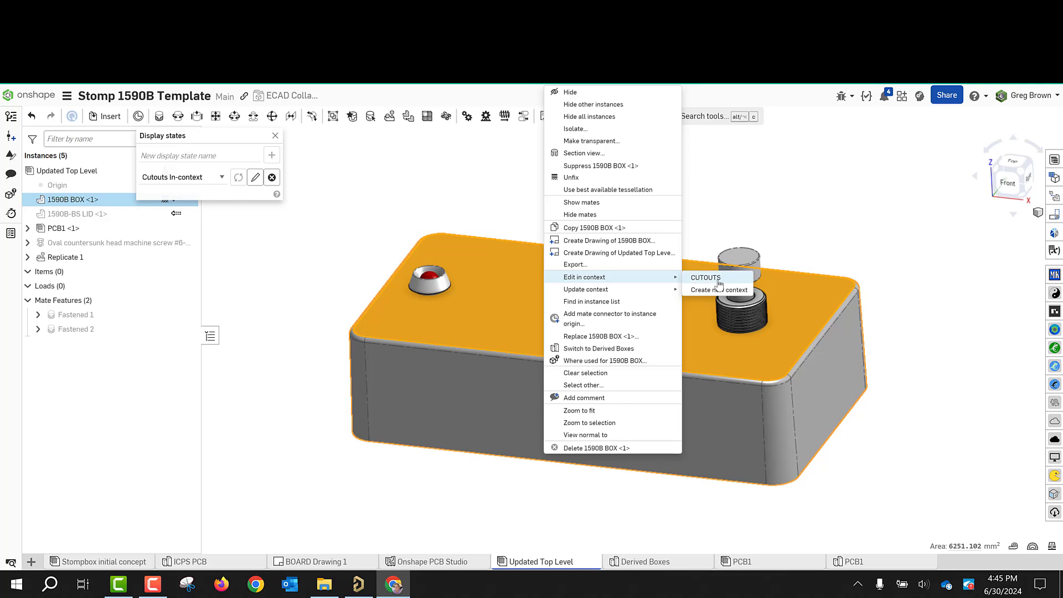
left_click(719, 282)
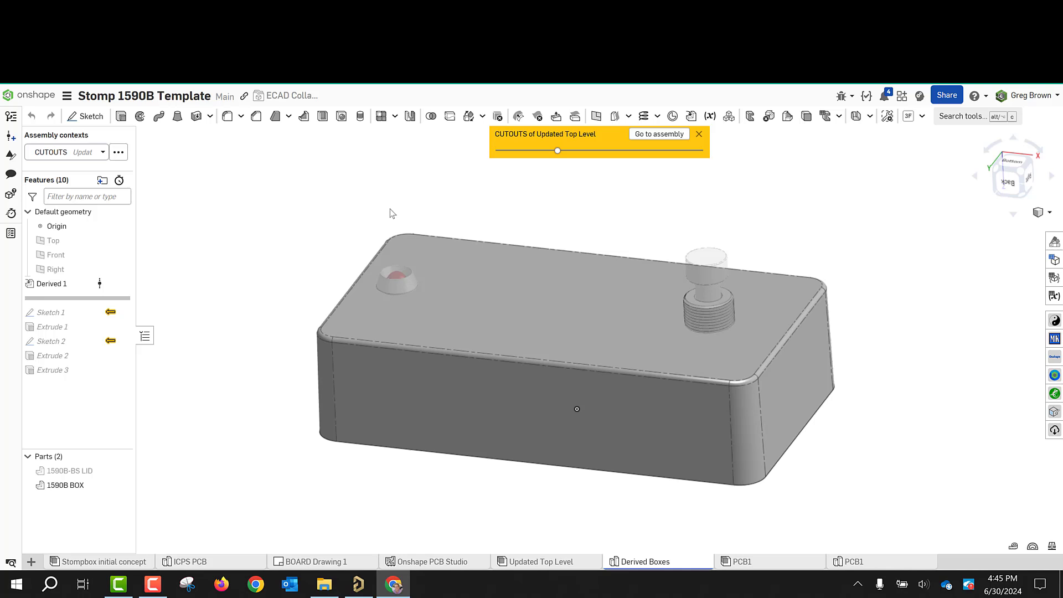
Step: Make hidden edges visible so the board components can be seen through the enclosure
right_click_drag(400, 219, 411, 240)
scroll(503, 272, "up", 3)
scroll(503, 273, "down", 3)
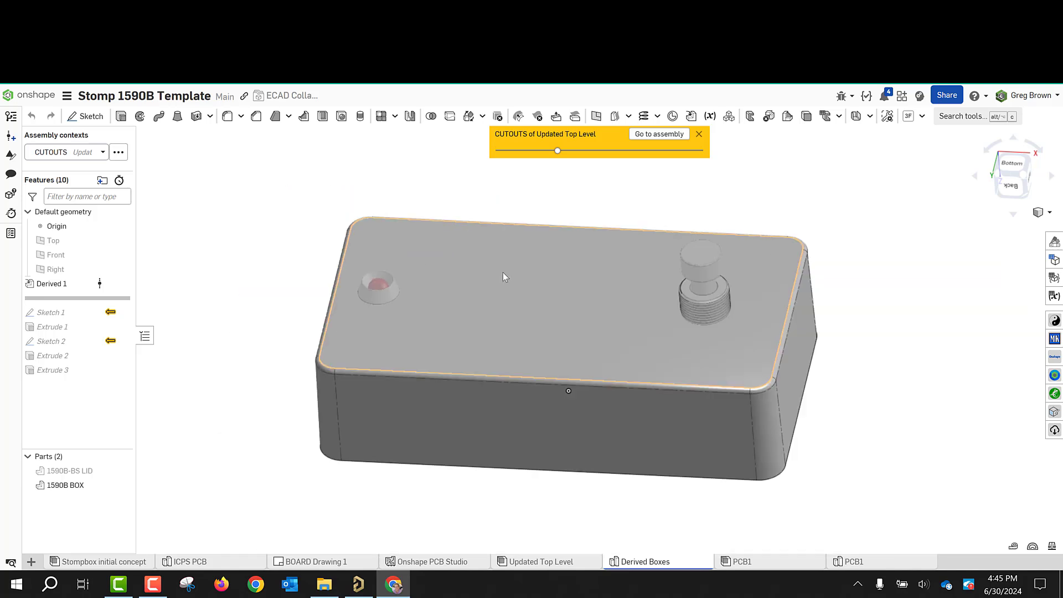
middle_click_drag(508, 265, 566, 253)
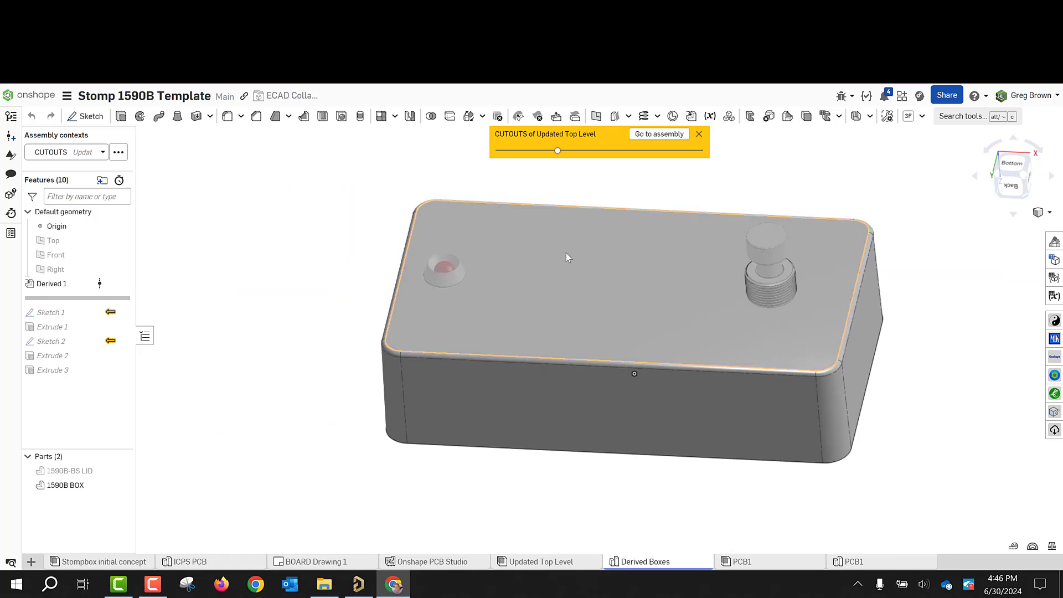
mouse_move(565, 253)
right_mouse_down()
mouse_move(560, 228)
mouse_move(556, 250)
right_mouse_up()
middle_click_drag(557, 251, 511, 244)
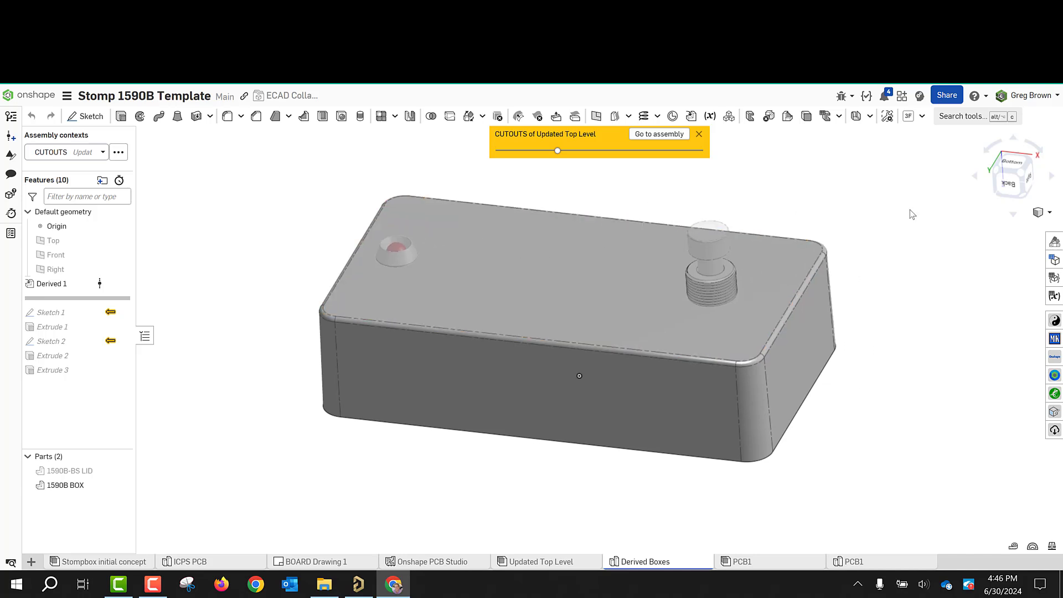
left_click(1048, 213)
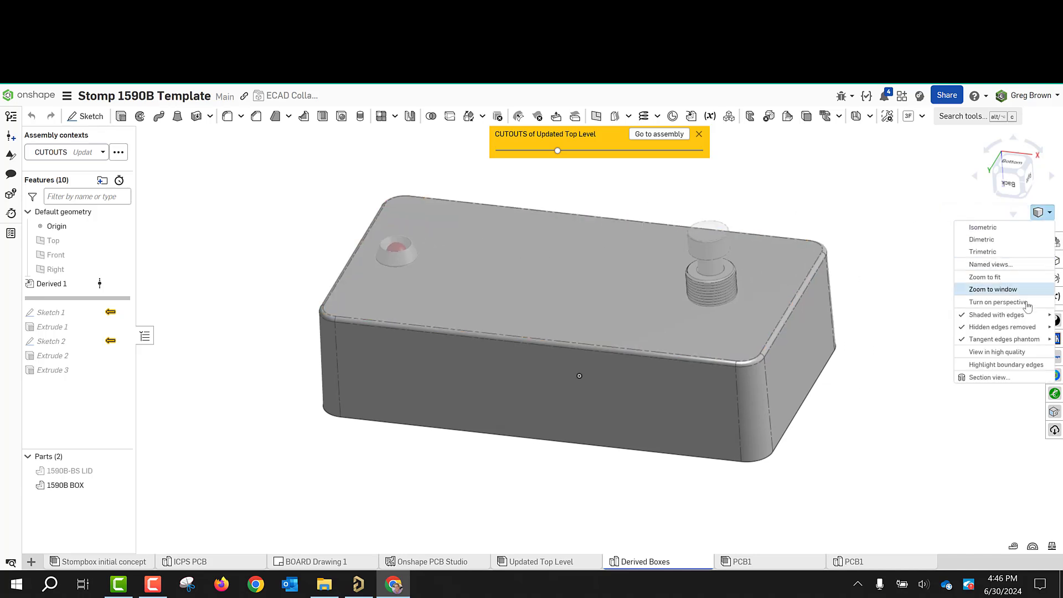
mouse_move(1035, 314)
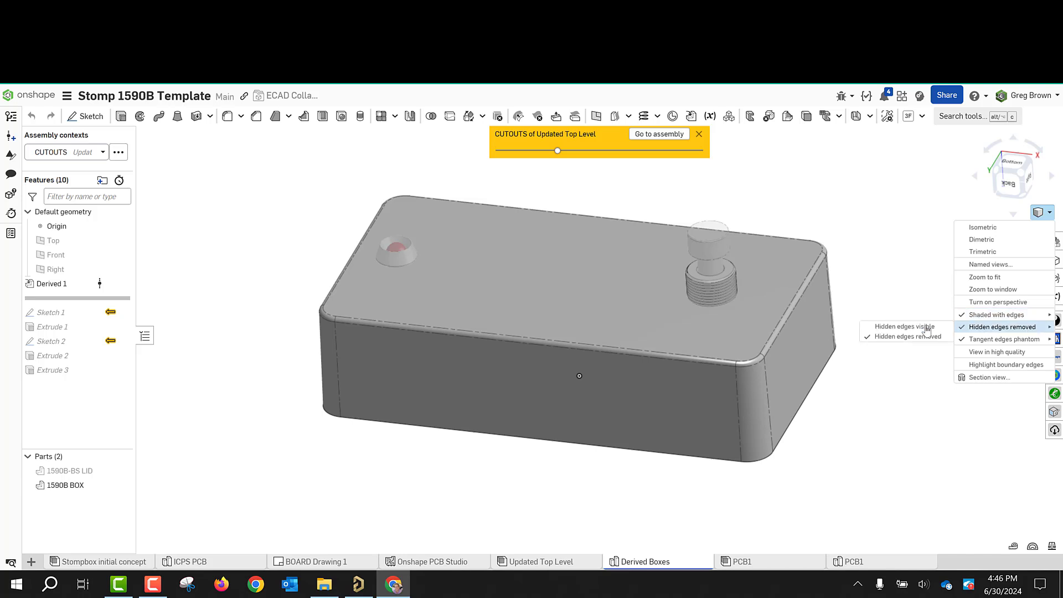
left_click(914, 326)
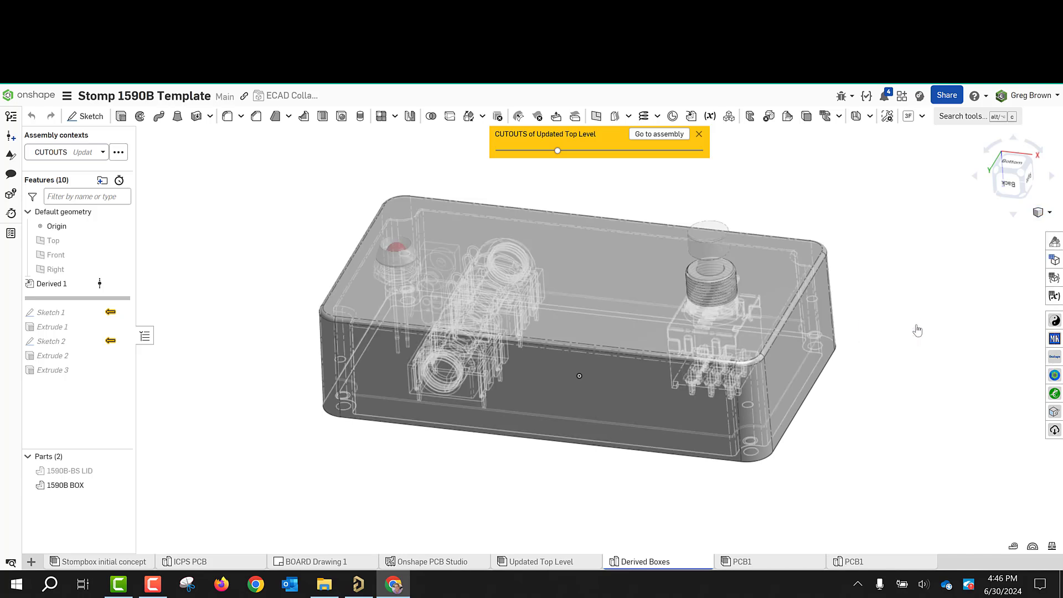
mouse_move(543, 314)
right_mouse_down()
mouse_move(554, 244)
mouse_move(539, 311)
mouse_move(542, 254)
mouse_move(544, 322)
mouse_move(553, 273)
mouse_move(543, 315)
right_mouse_up()
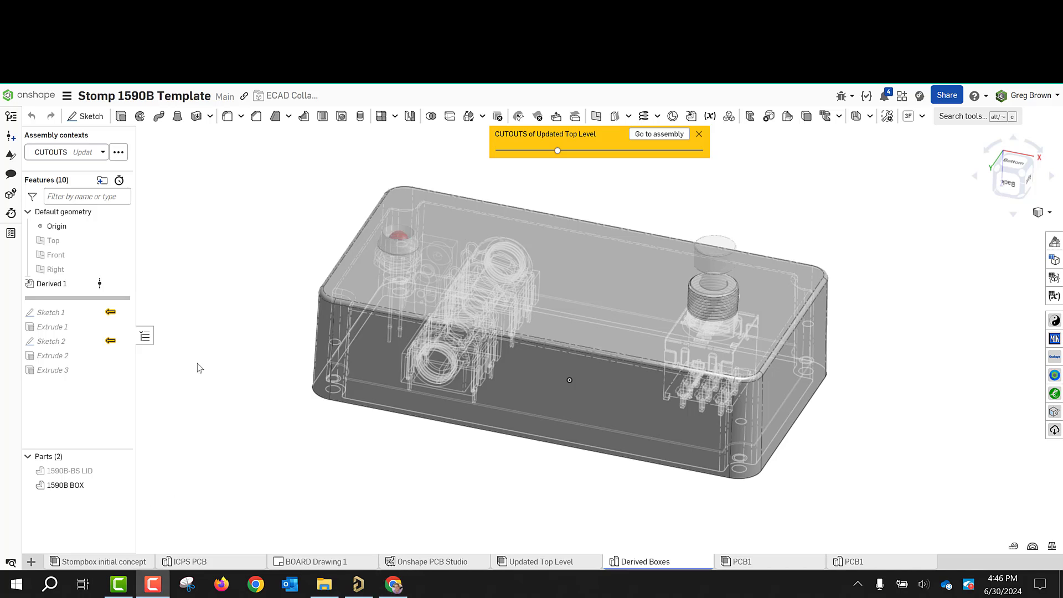
Step: Show the Front plane and shrink its displayed outline so it fits more closely around the box
left_click(122, 256)
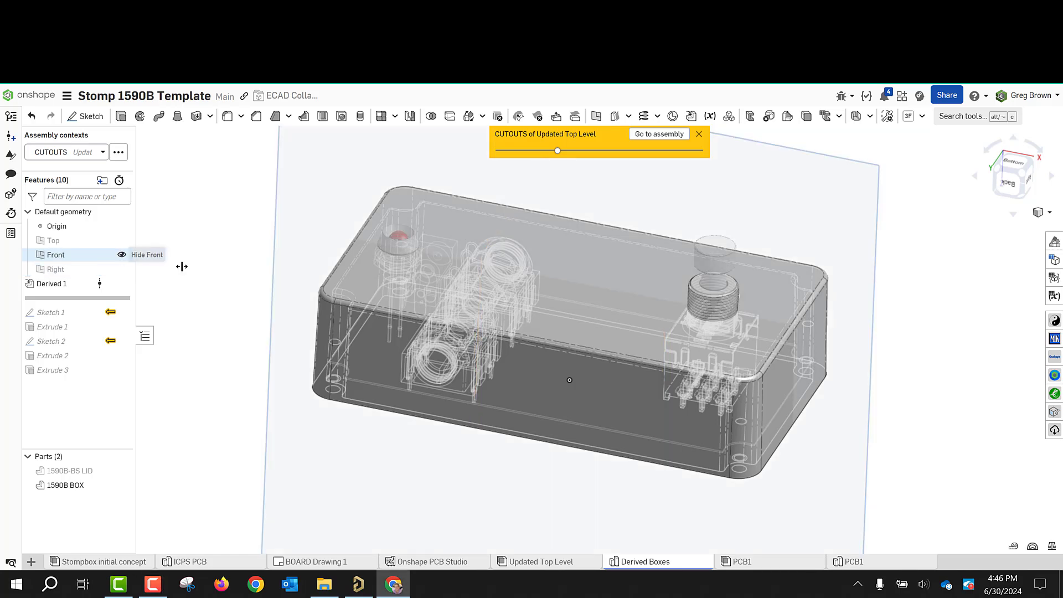
scroll(203, 266, "up", 5)
scroll(244, 271, "down", 5)
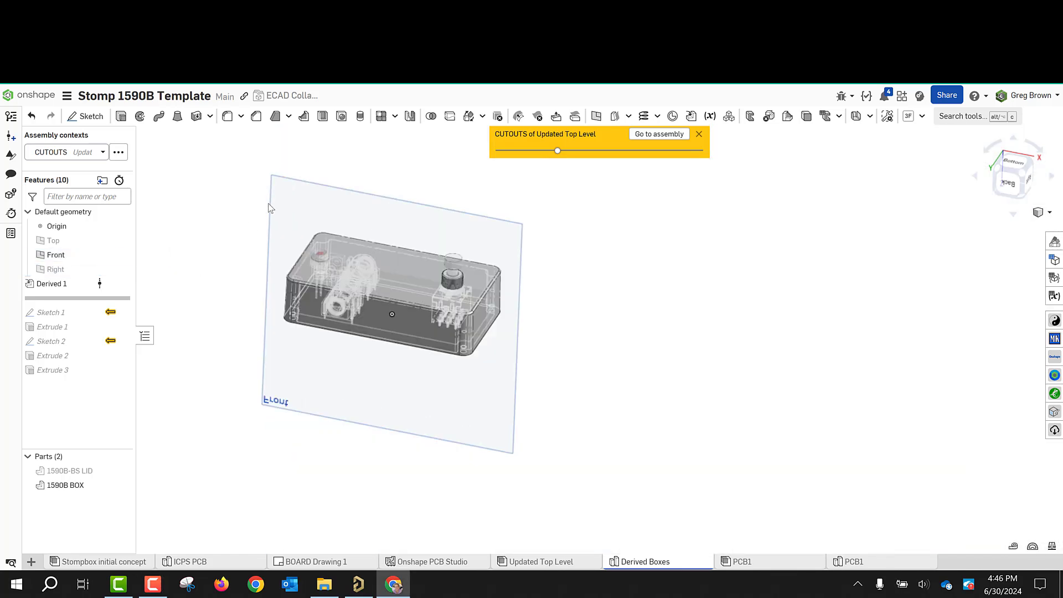
left_click(282, 347)
left_click_drag(267, 401, 264, 338)
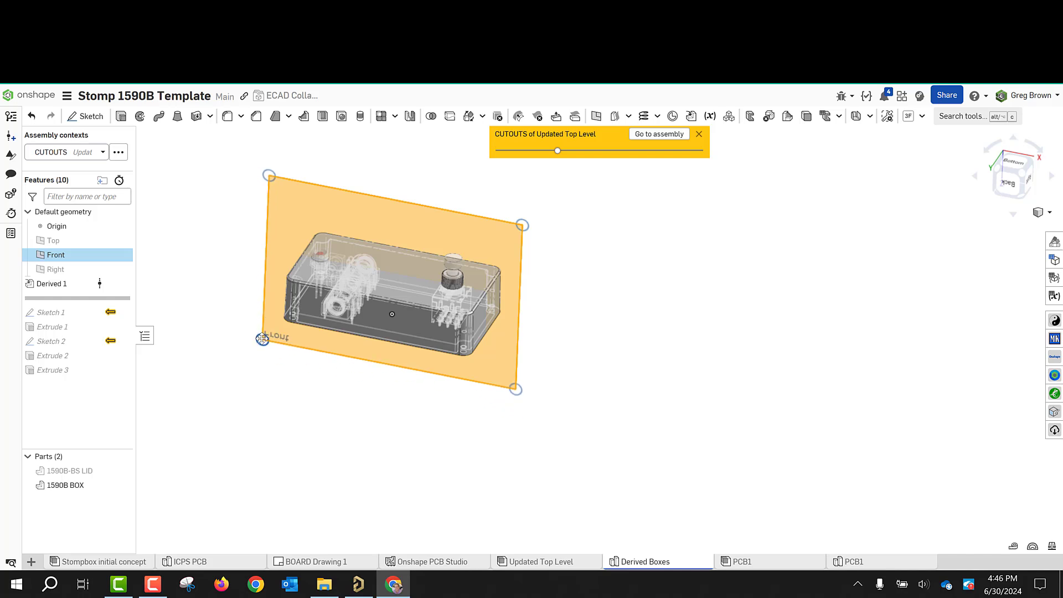
left_click_drag(271, 180, 275, 205)
left_click(246, 265)
scroll(245, 272, "up", 5)
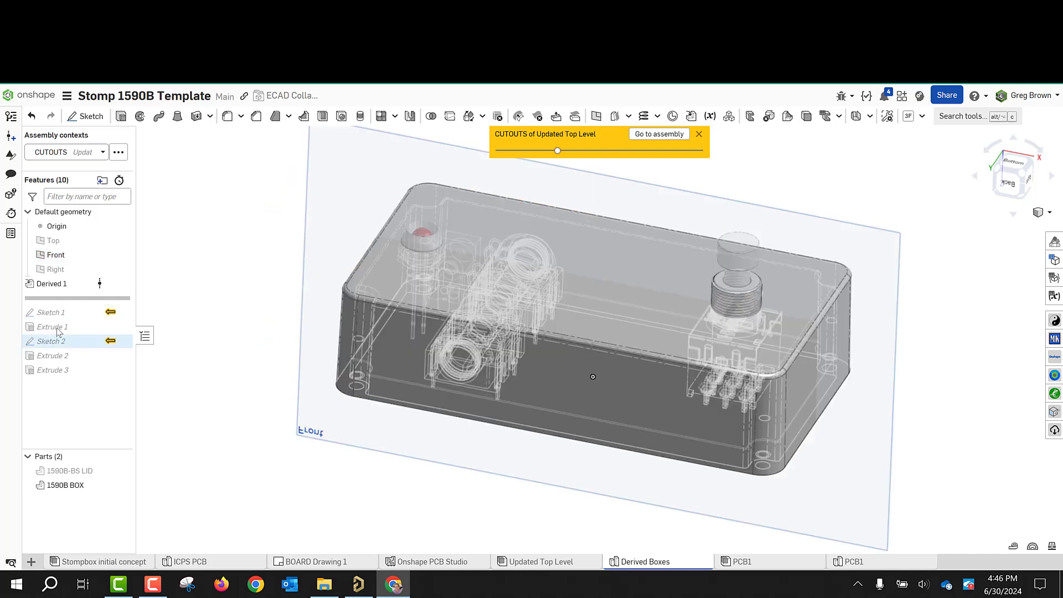
Step: Roll the feature history forward to include Sketch 1 and set the sketch's appearance to blue, 0000FF
left_click_drag(80, 297, 128, 321)
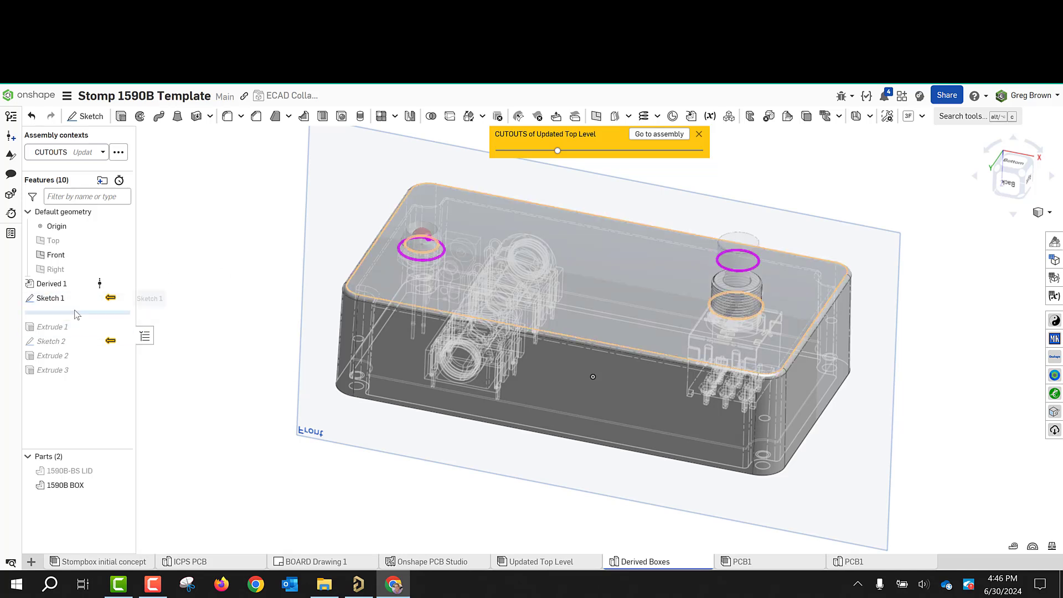
right_click(105, 304)
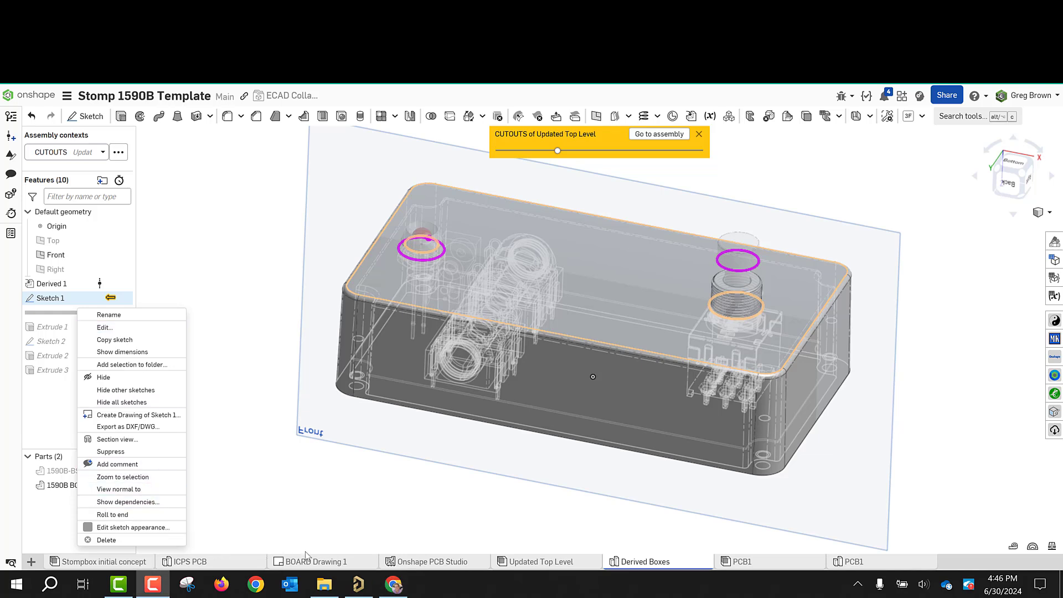
left_click(105, 527)
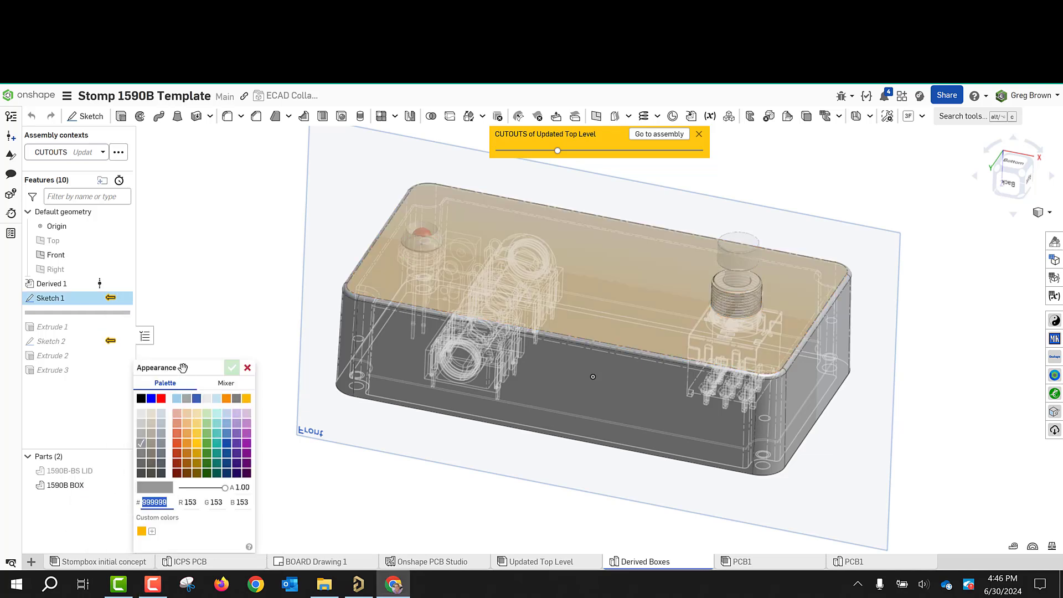
left_click(151, 399)
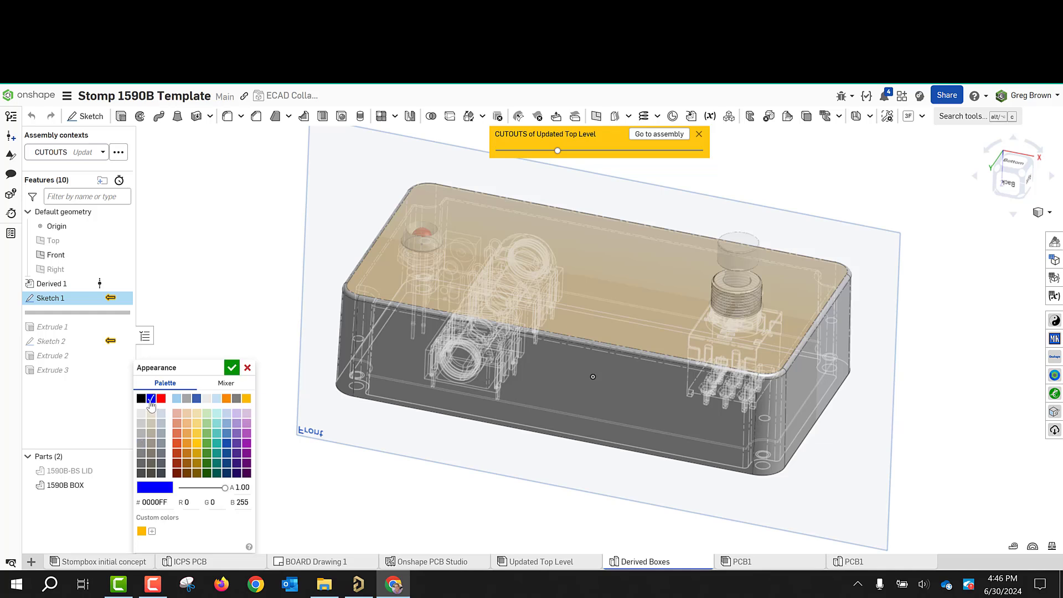
left_click(232, 368)
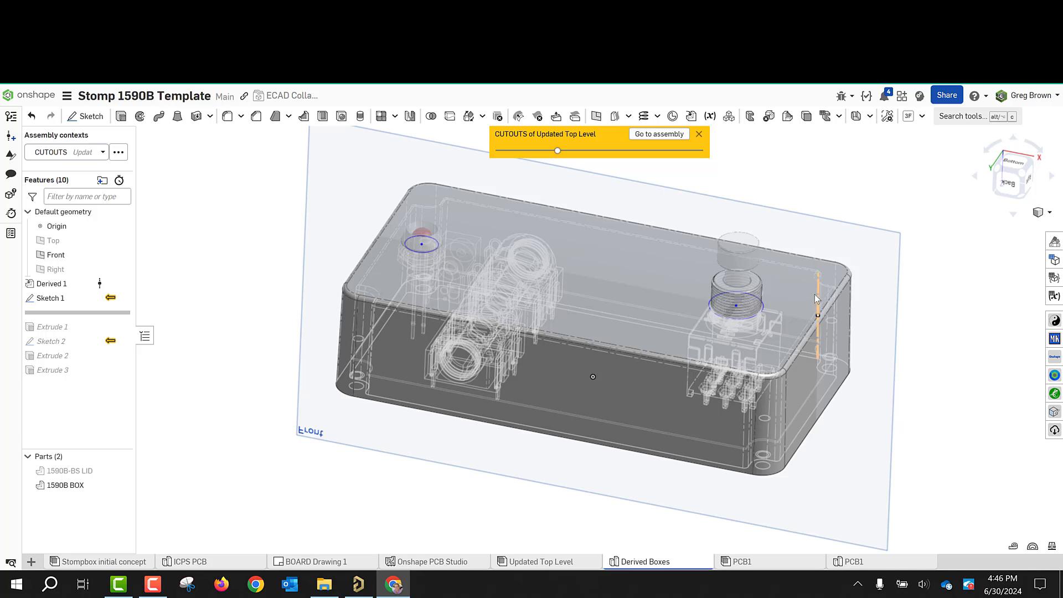
left_click(792, 295)
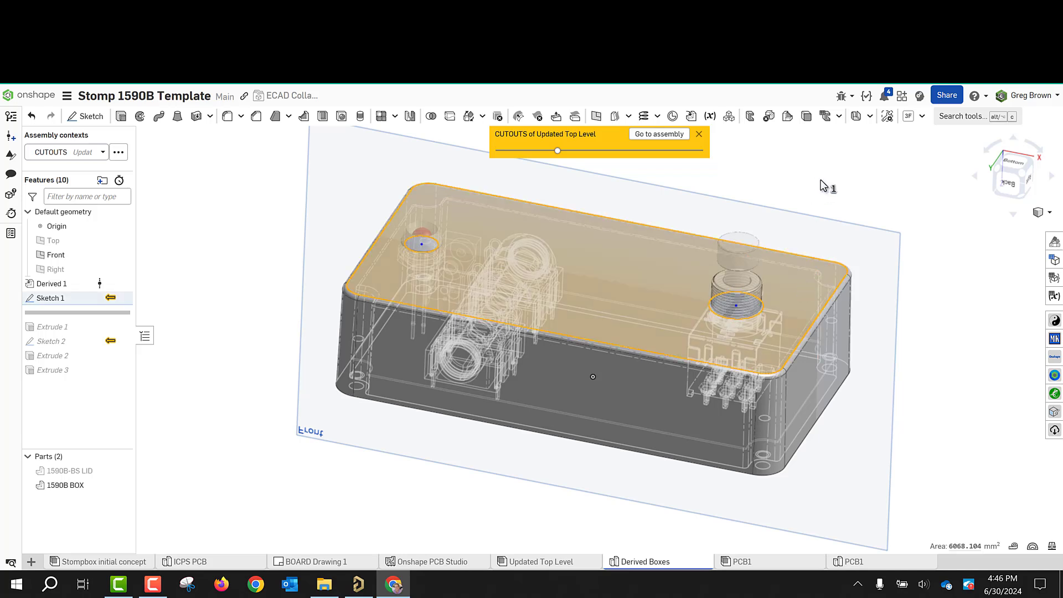
left_click(823, 185)
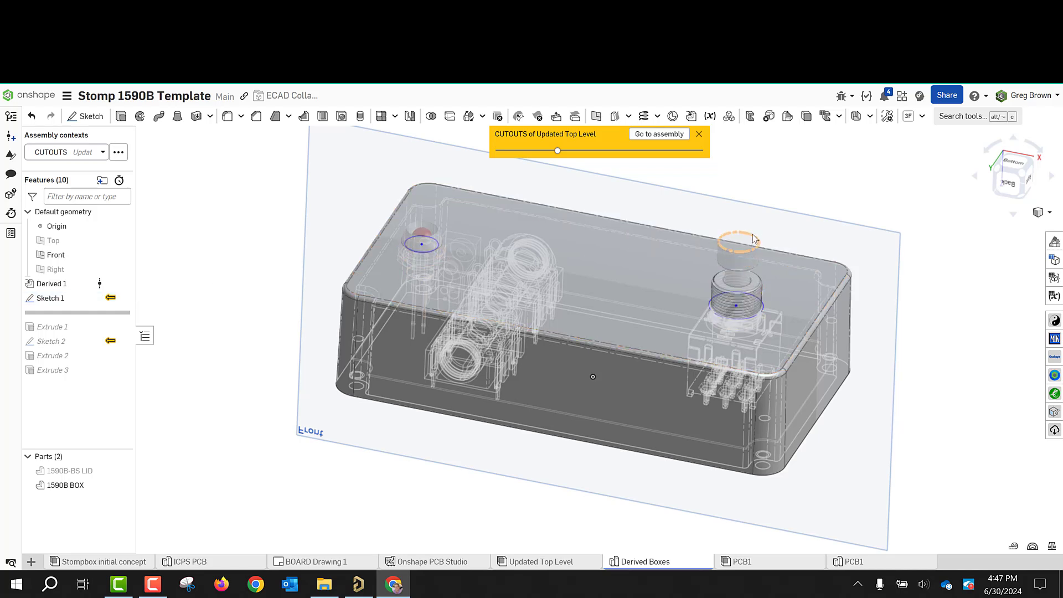
Step: Examine how the Sketch 1 circle surrounds the potentiometer's threaded bushing on the box's top face
scroll(750, 311, "up", 2)
scroll(749, 313, "down", 10)
left_click(750, 319)
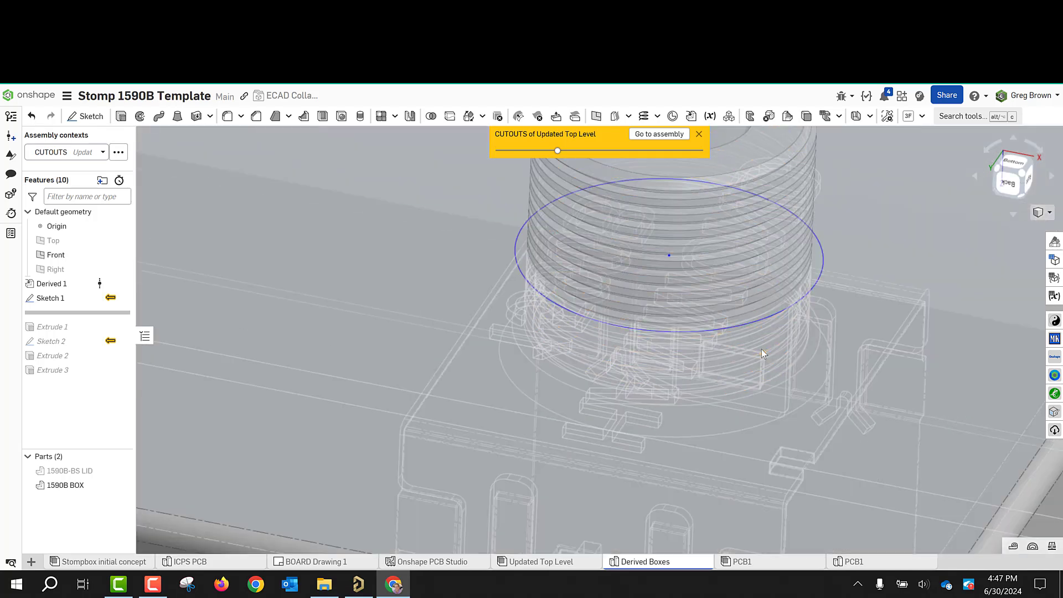
scroll(762, 349, "up", 3)
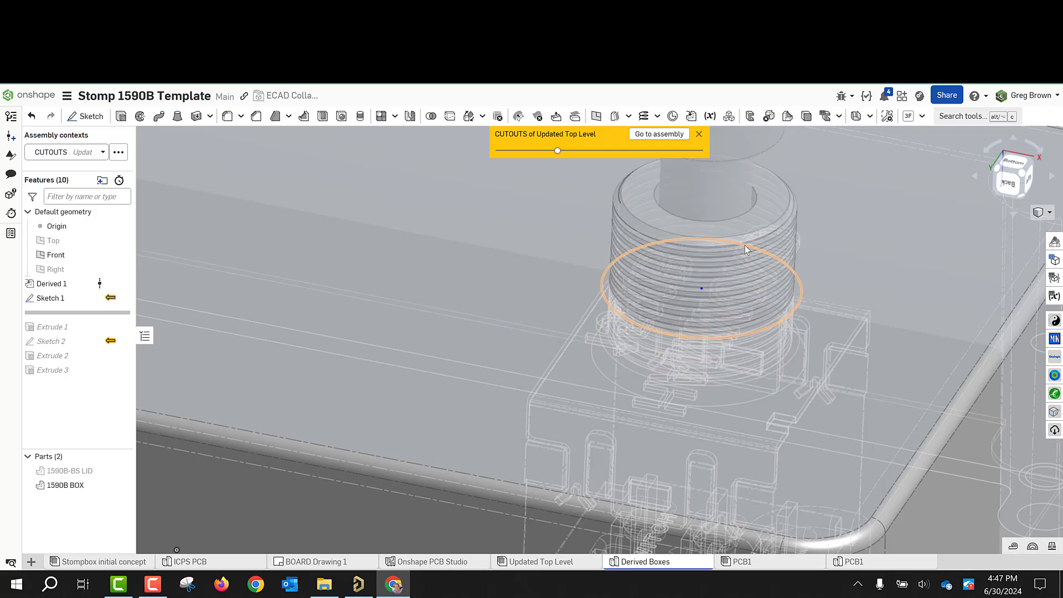
scroll(746, 248, "up", 3)
scroll(746, 249, "up", 2)
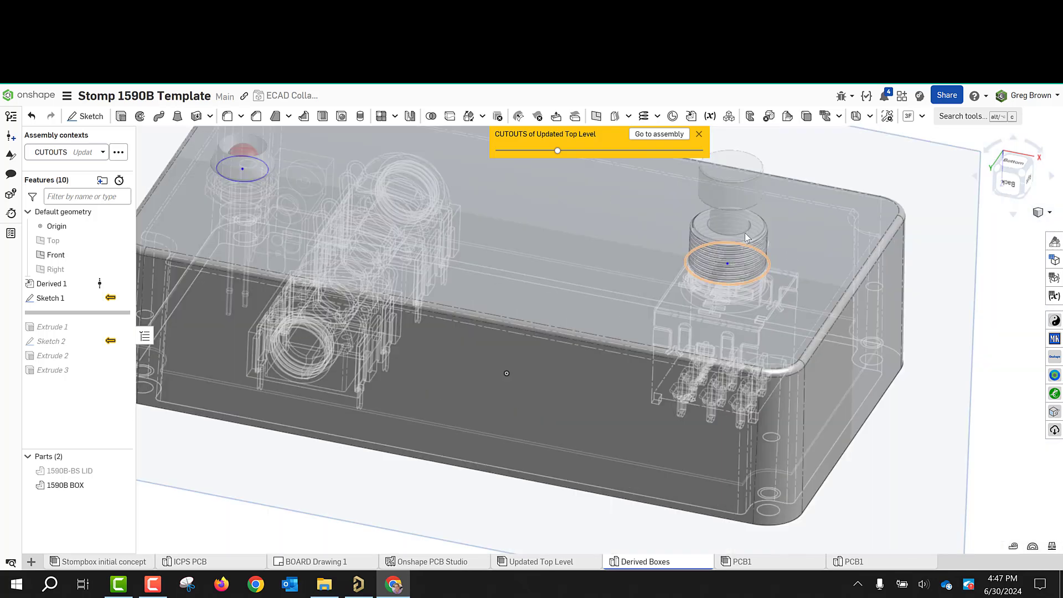
scroll(726, 252, "up", 3)
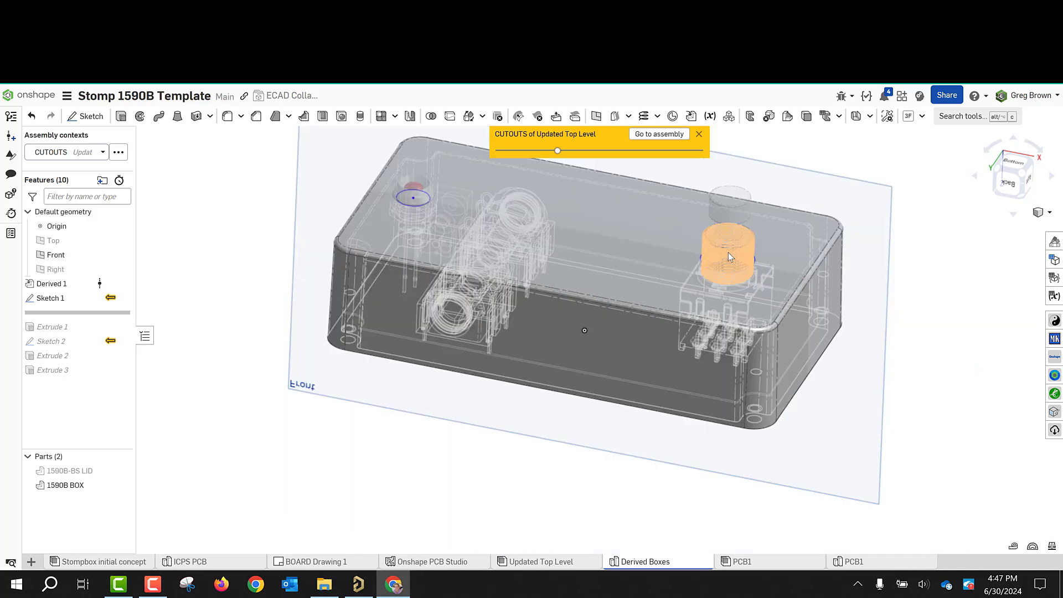
right_click_drag(676, 245, 669, 240)
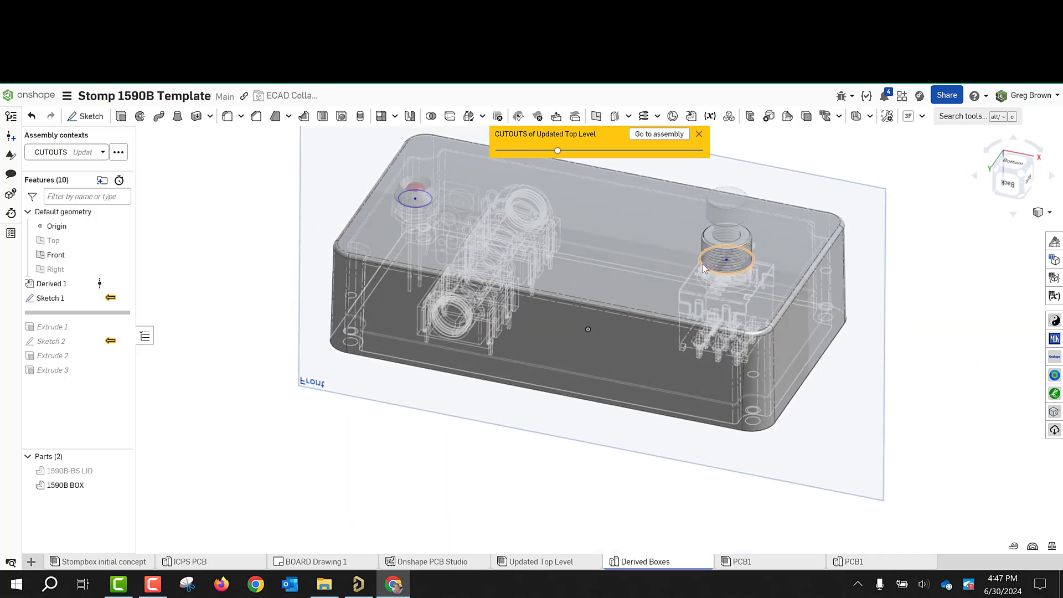
scroll(703, 268, "down", 3)
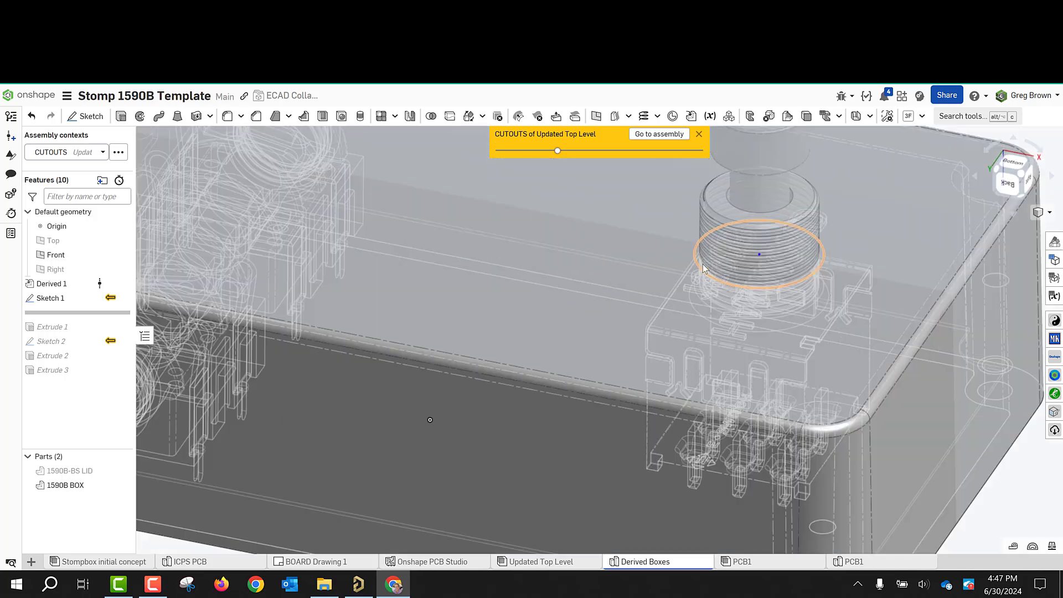
Step: Open Sketch 1 for editing, review the diameters of its two cutout circles and leave it without changes
right_click(51, 298)
left_click(111, 322)
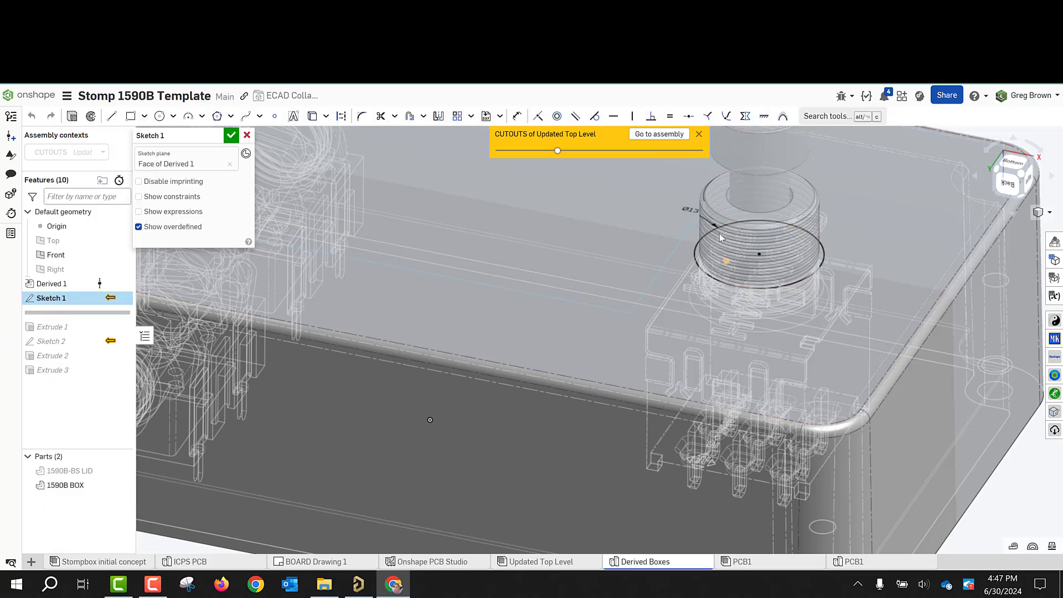
scroll(934, 427, "up", 5)
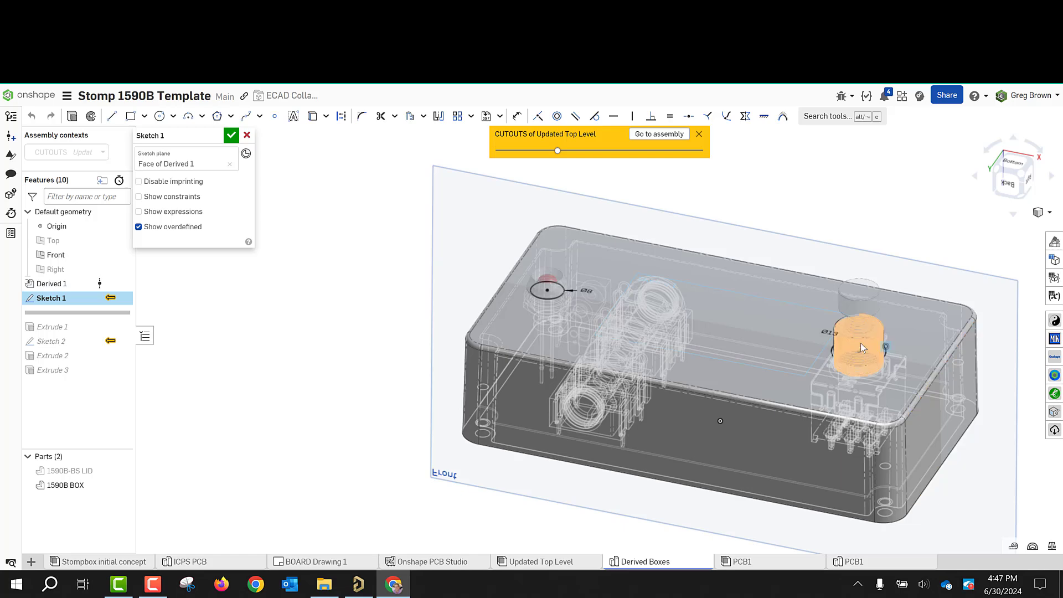
scroll(861, 348, "down", 3)
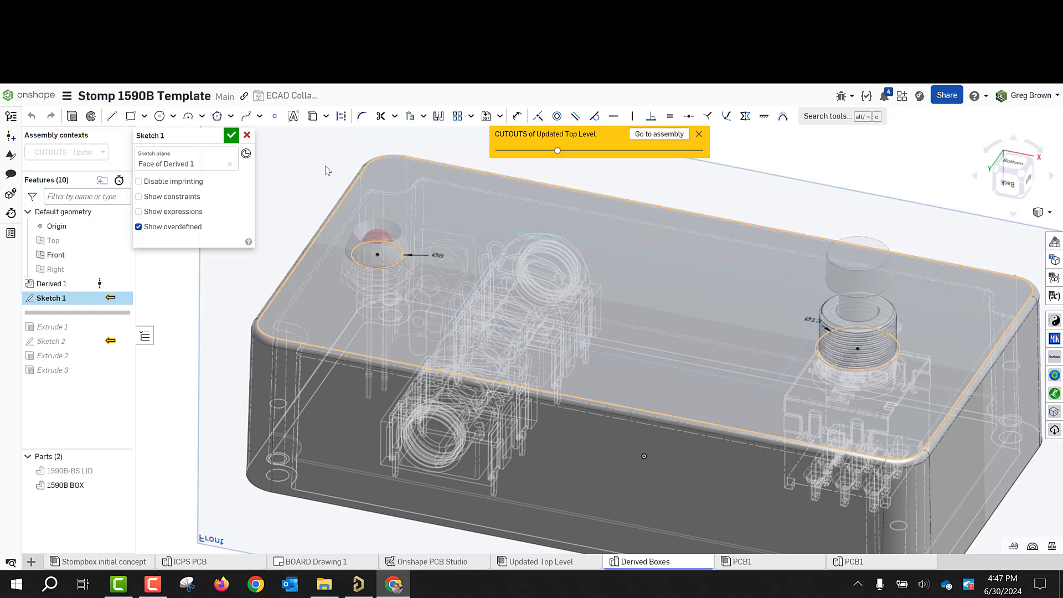
left_click(247, 135)
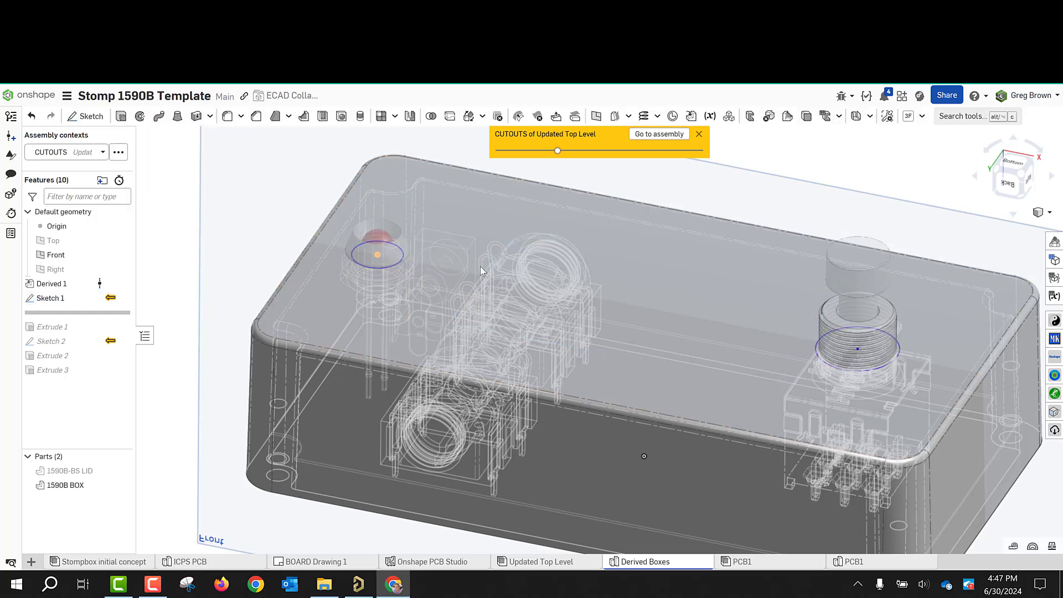
Step: Roll the feature history forward to include Extrude 1 and inspect the holes cut for the LED and potentiometer
scroll(480, 270, "down", 3)
left_click_drag(74, 312, 71, 333)
right_click_drag(178, 320, 238, 301)
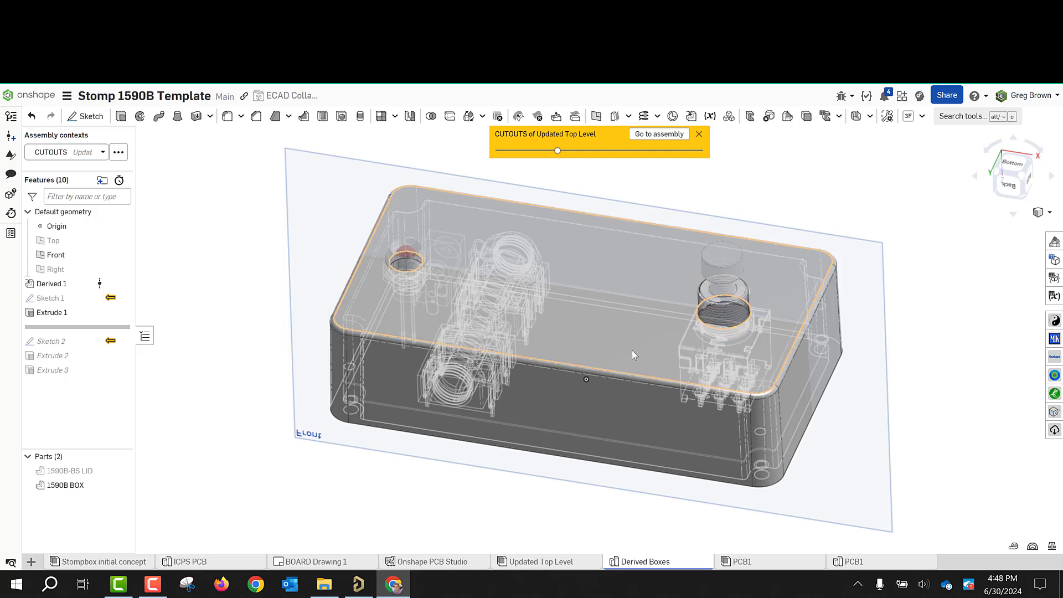
mouse_move(632, 350)
right_mouse_down()
mouse_move(649, 337)
mouse_move(631, 337)
mouse_move(635, 328)
mouse_move(624, 344)
right_mouse_up()
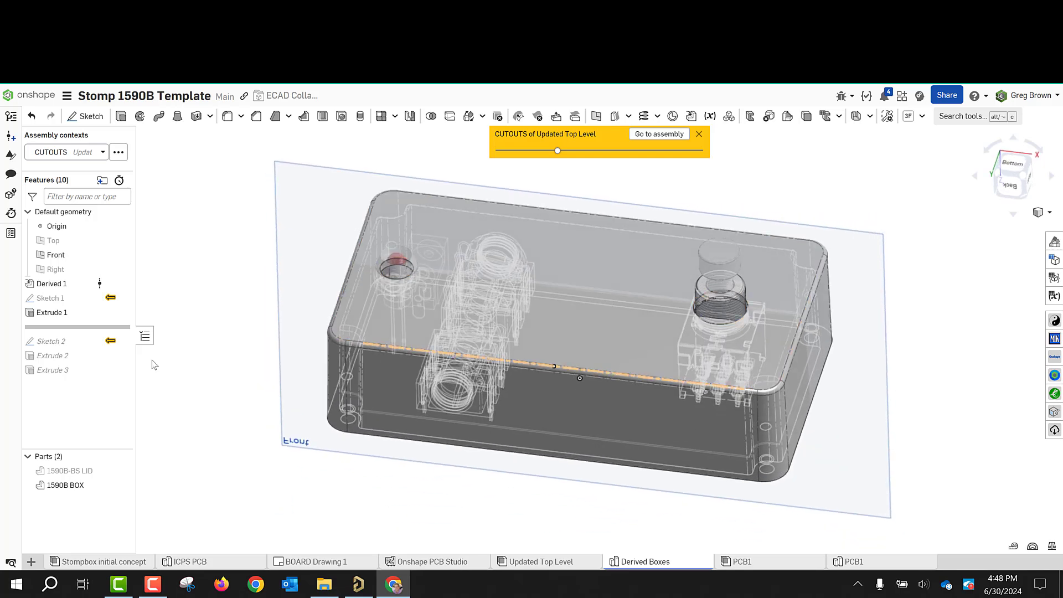
Step: Roll the feature history forward to include Sketch 2 and set the sketch's appearance to blue, 0000FF
left_click_drag(80, 326, 81, 342)
right_click(81, 328)
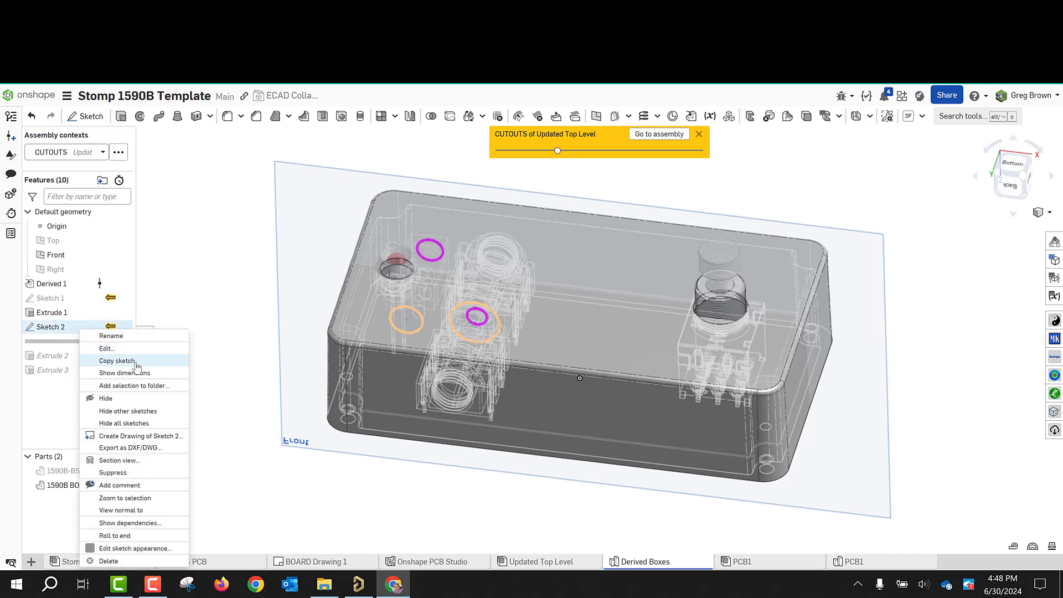
left_click(166, 548)
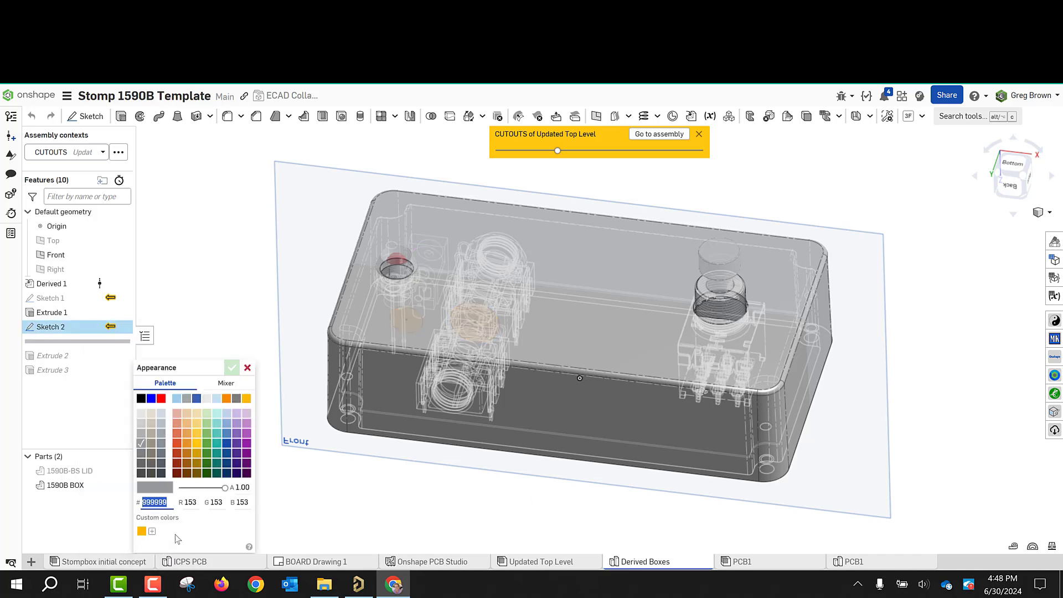
left_click(151, 398)
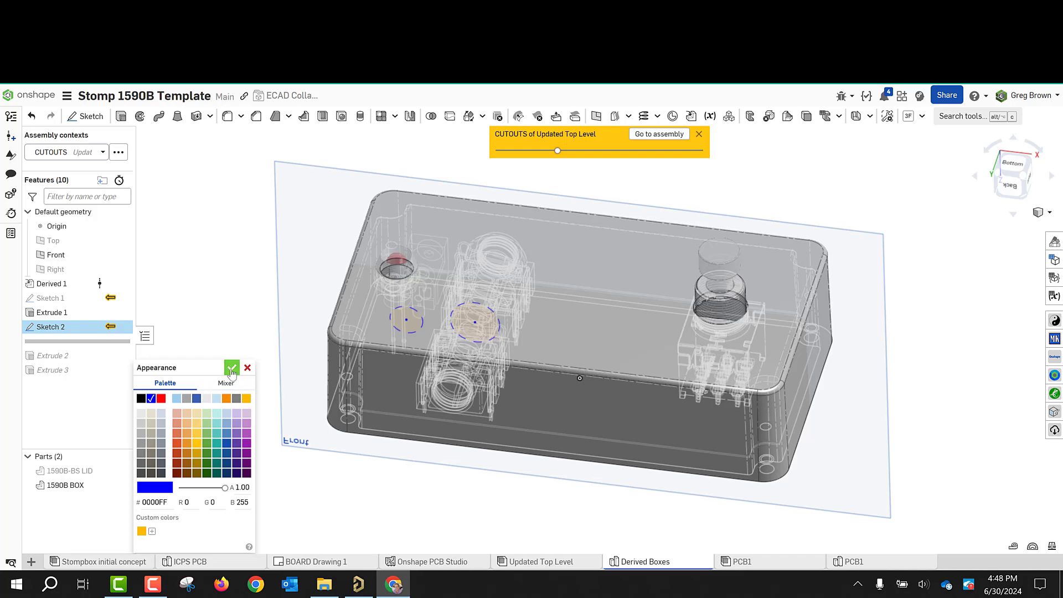
left_click(231, 371)
Step: Compare the Sketch 2 circles with the jacks, and roll the feature history forward through Extrude 3 to include the side cutouts
right_click_drag(198, 334, 223, 294)
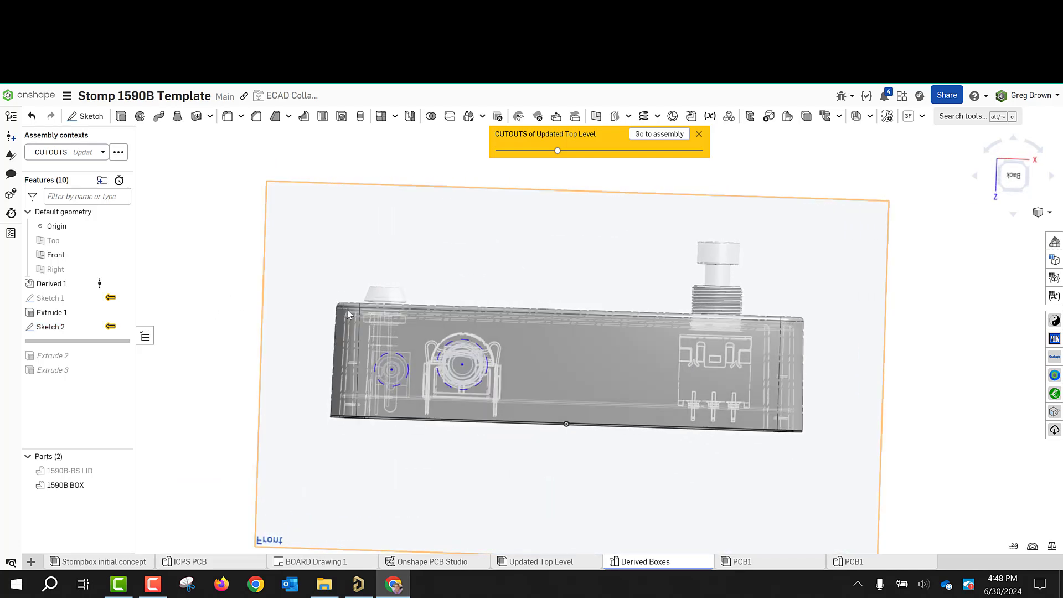
right_click_drag(348, 314, 435, 426)
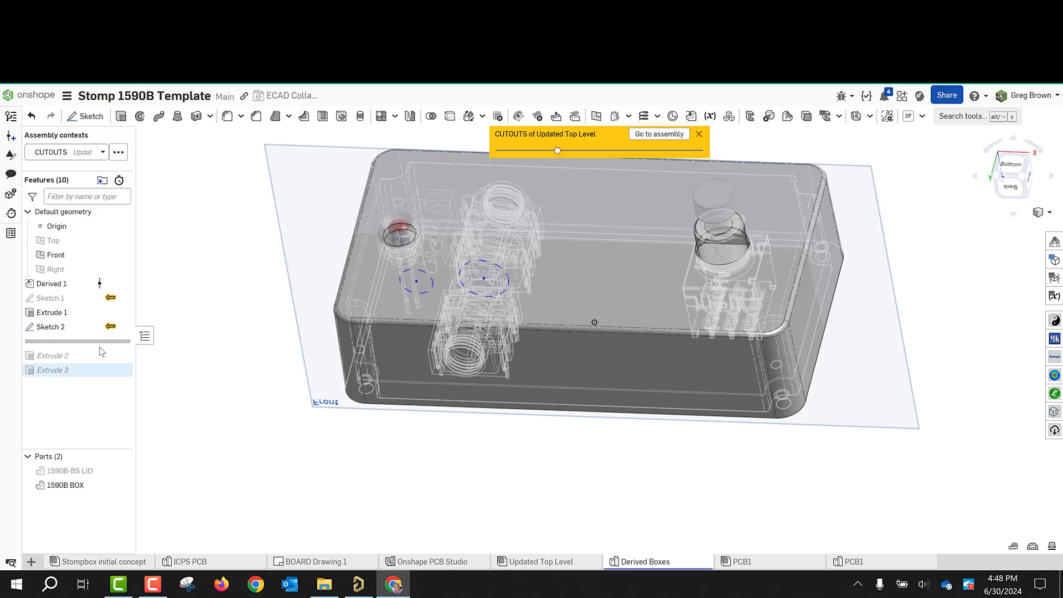
left_click_drag(101, 342, 101, 371)
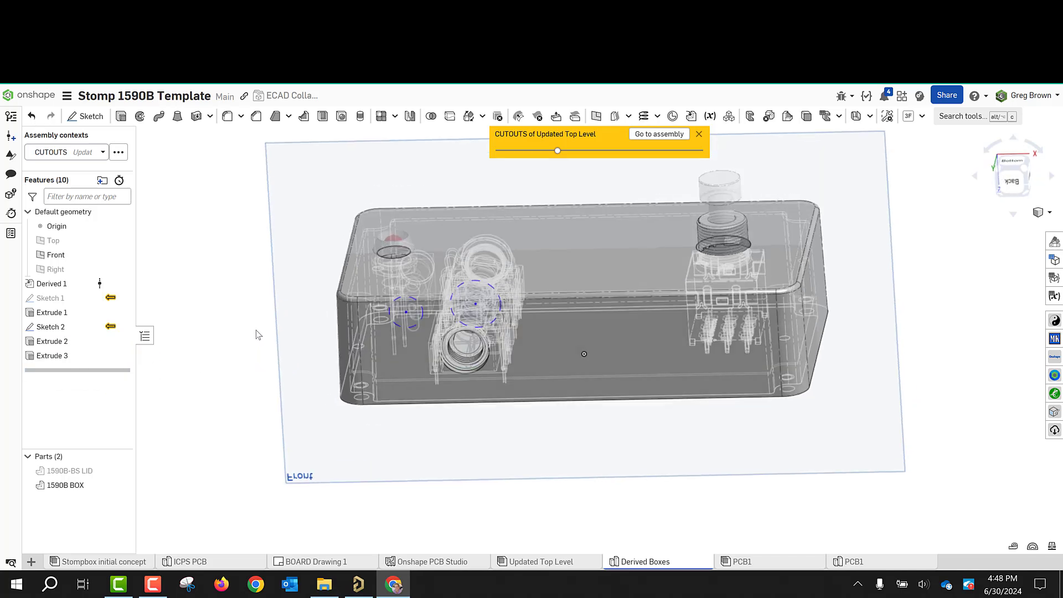
right_click_drag(256, 330, 213, 336)
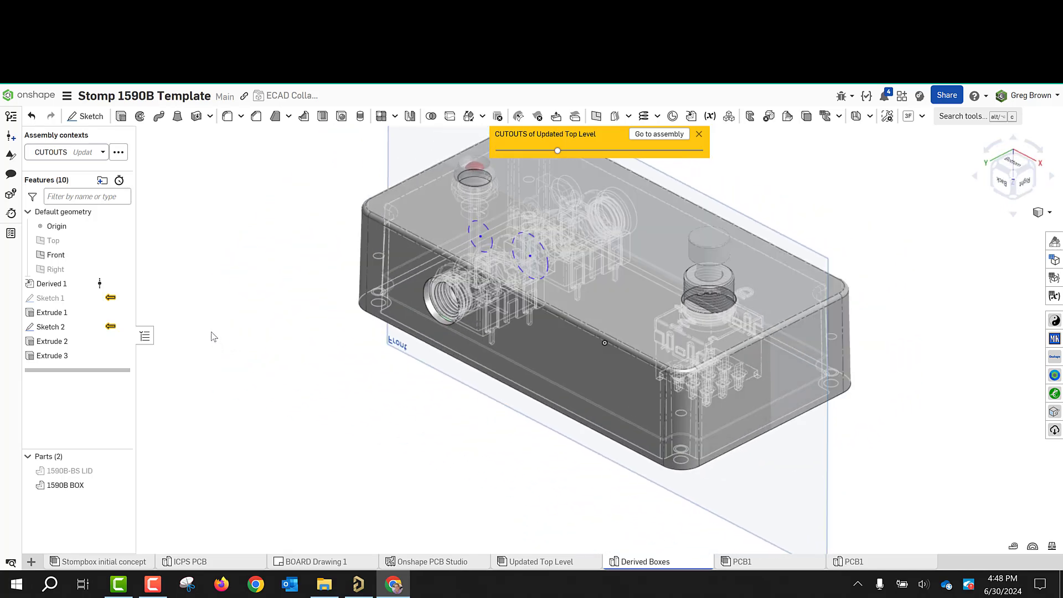
Step: Set the assembly context to None to inspect the box's cutouts on their own, and restore the CUTOUTS context
left_click(67, 152)
left_click(80, 170)
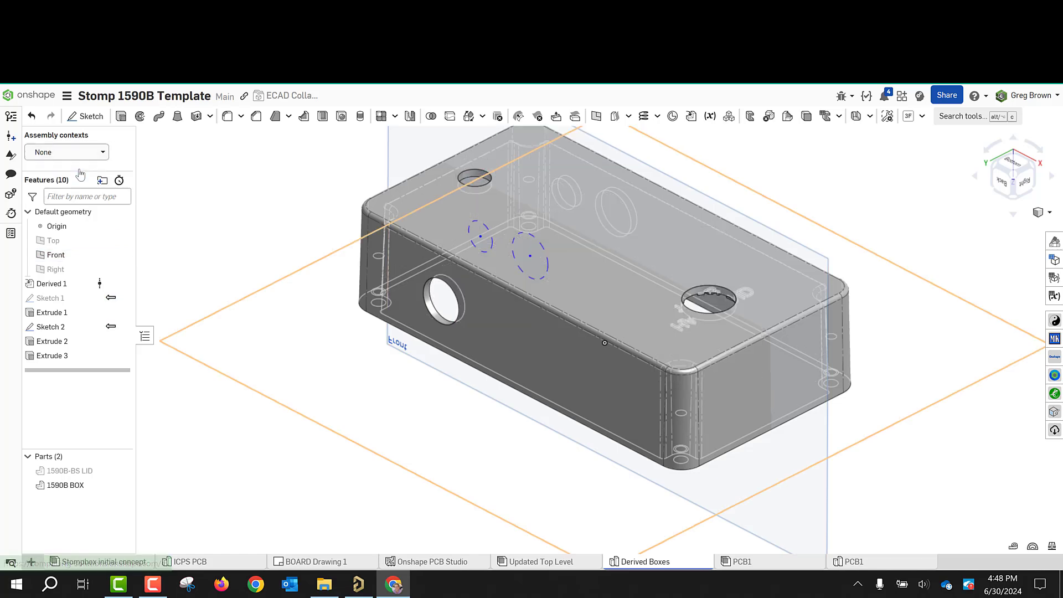
right_click_drag(283, 313, 353, 342)
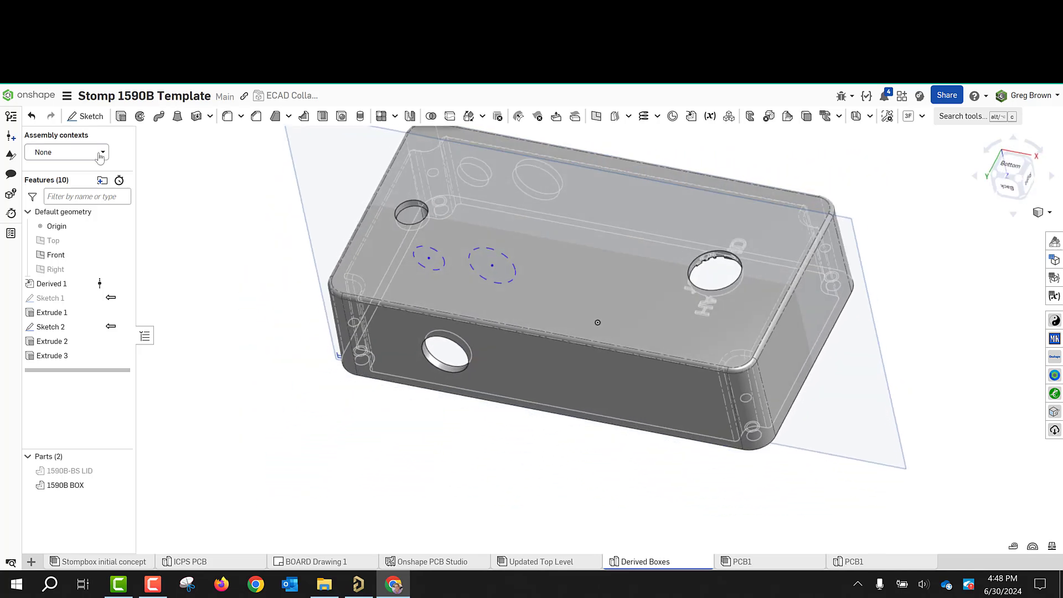
left_click(51, 151)
left_click(61, 185)
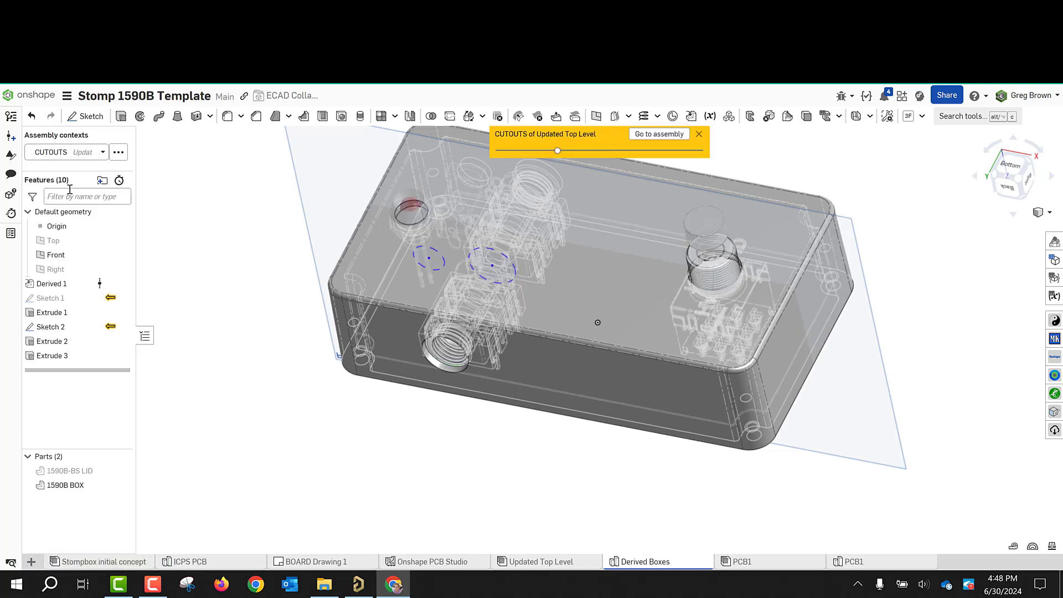
Step: Go to the Updated Top Level assembly and inspect how the jack and potentiometer fit the box's cutouts
left_click(659, 134)
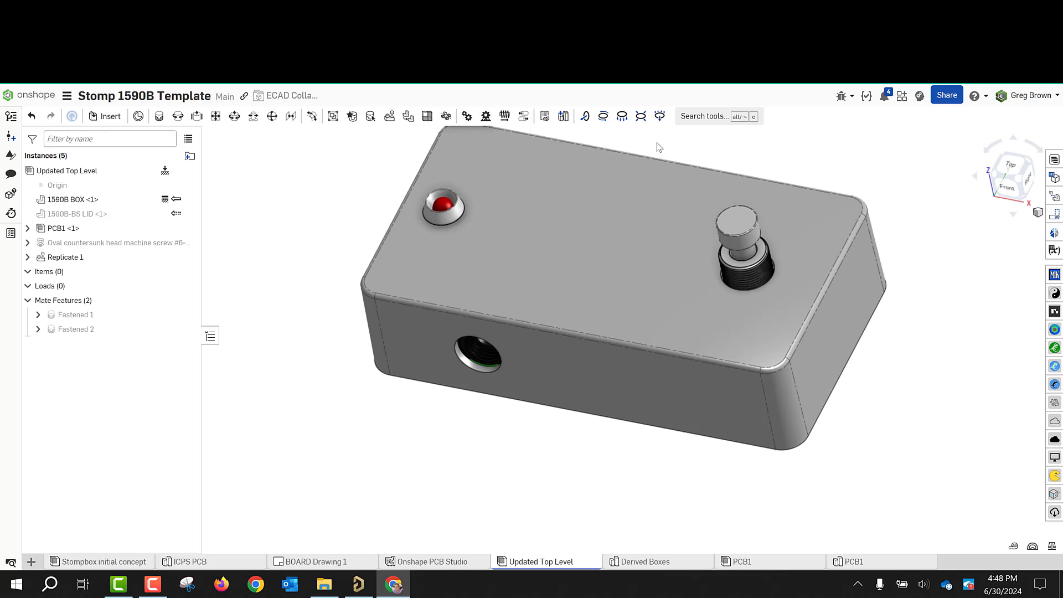
right_click_drag(582, 337, 467, 364)
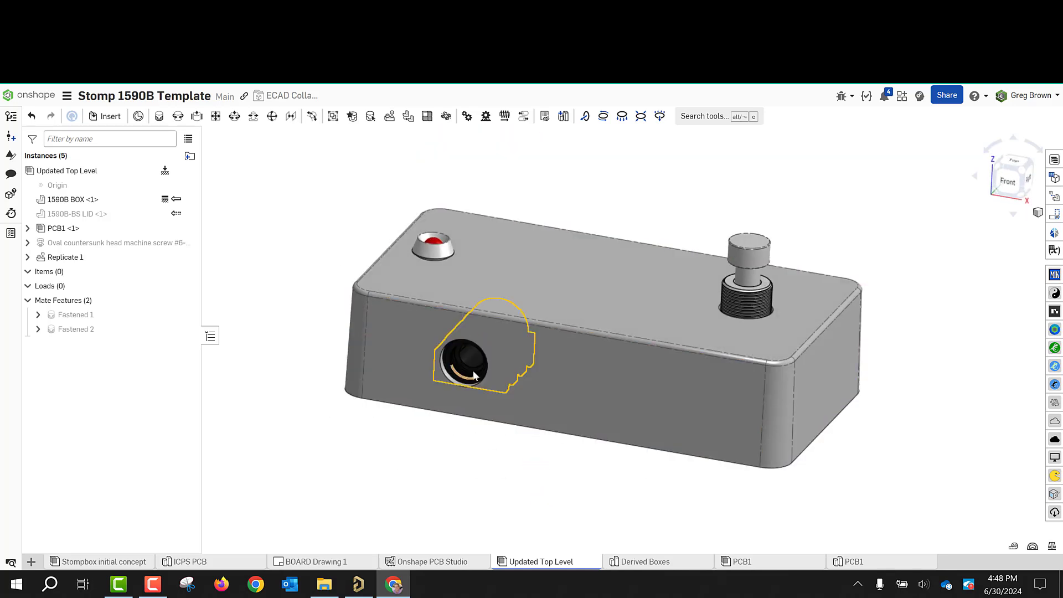
right_click_drag(458, 441, 460, 412)
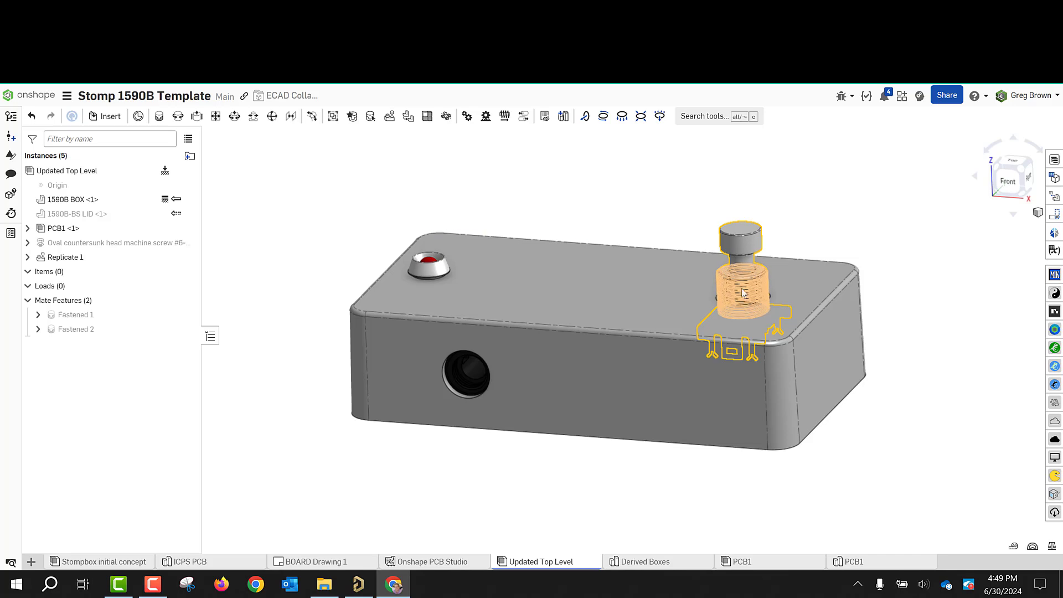
mouse_move(731, 313)
right_mouse_down()
mouse_move(729, 336)
mouse_move(736, 280)
mouse_move(723, 319)
mouse_move(735, 311)
mouse_move(734, 327)
mouse_move(725, 321)
right_mouse_up()
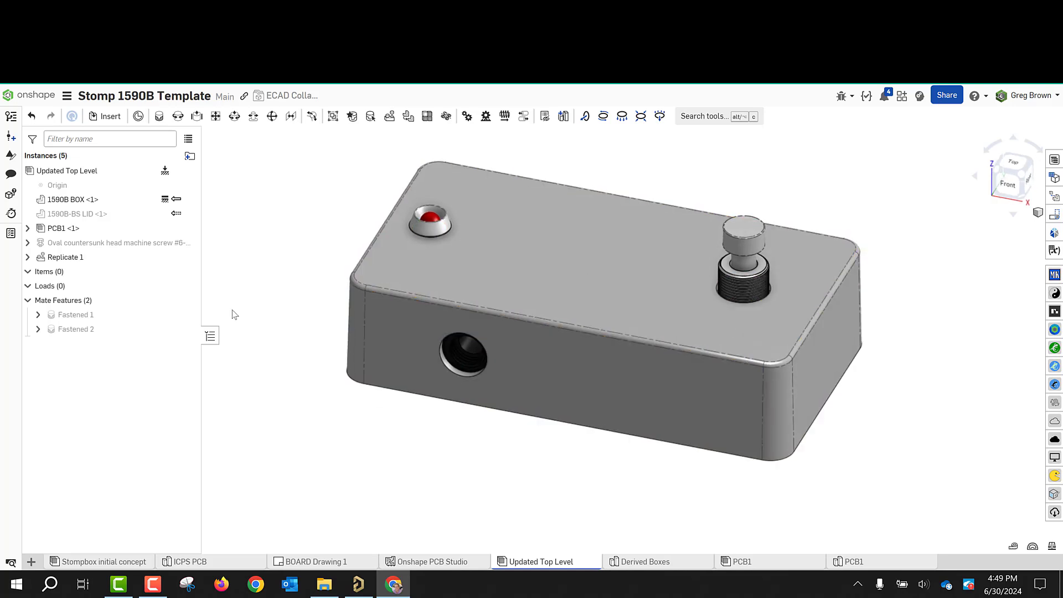
Step: Apply the All display state to the Updated Top Level assembly to show the lid and screws
left_click(544, 116)
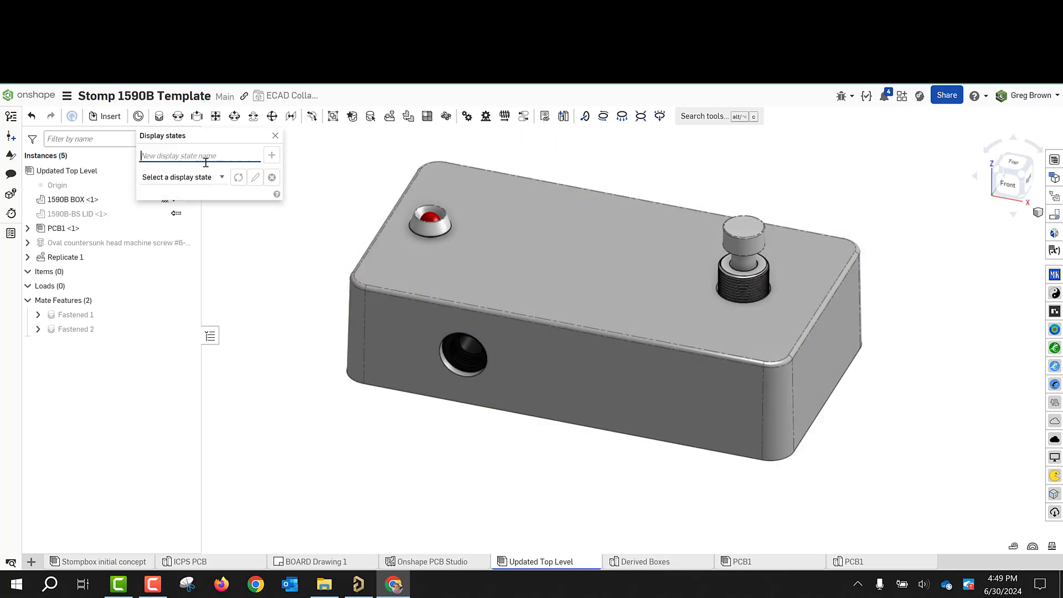
left_click(200, 177)
left_click(191, 198)
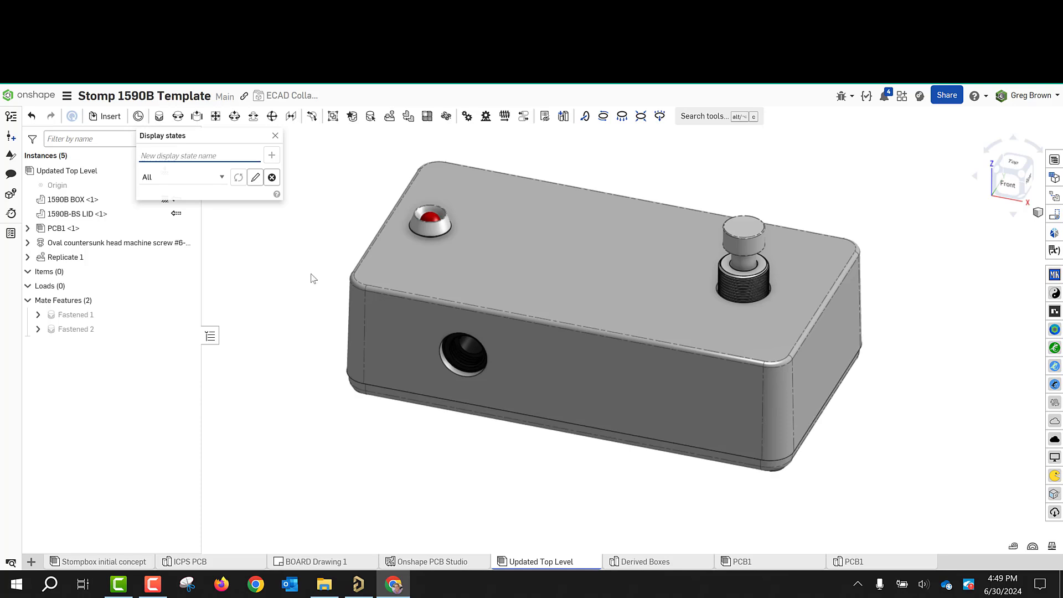
left_click(275, 136)
Step: Make the 1590B BOX transparent to reveal the circuit board and components inside the enclosure
mouse_move(330, 277)
right_mouse_down()
mouse_move(340, 266)
mouse_move(343, 290)
right_mouse_up()
mouse_move(650, 455)
right_mouse_down()
mouse_move(654, 426)
mouse_move(664, 441)
mouse_move(649, 469)
right_mouse_up()
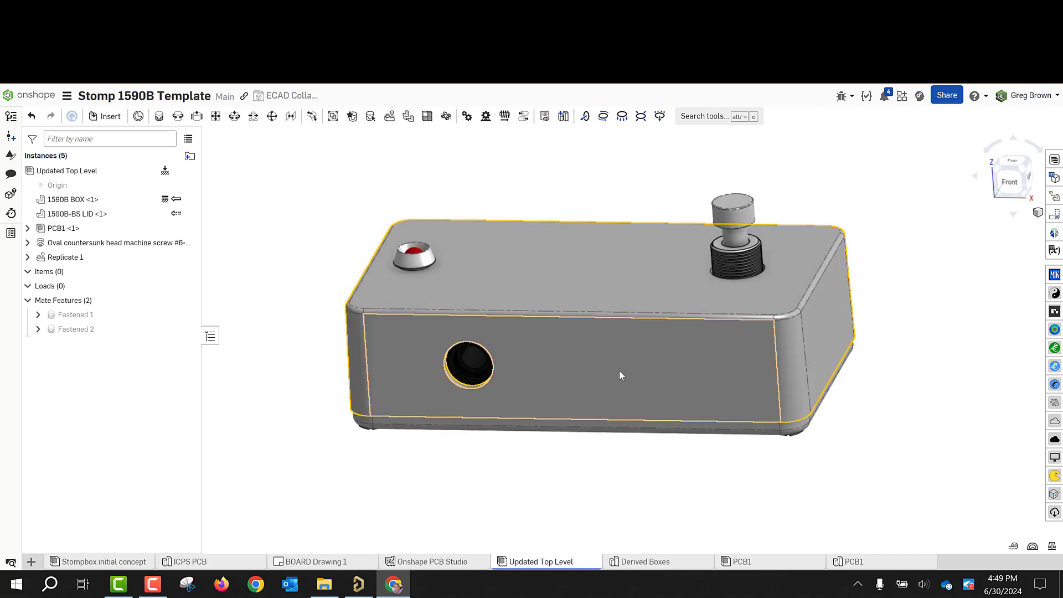
left_click(620, 371)
key("shift+t")
right_click_drag(620, 371, 642, 416)
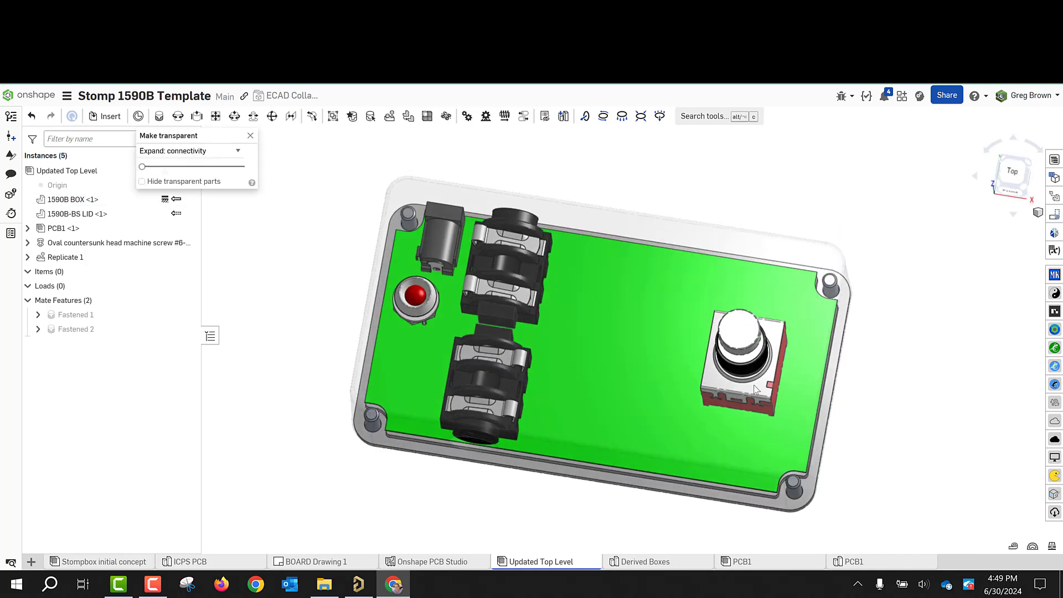
Step: Examine the LED, jacks and potentiometer on the board from several angles and end the transparent display of the box
right_click_drag(750, 358, 747, 336)
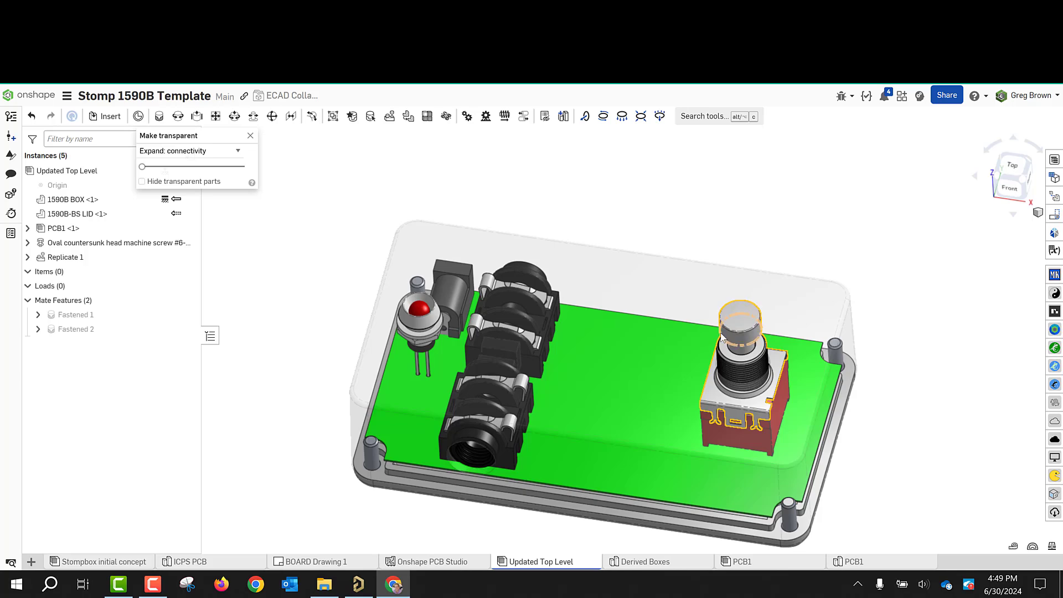
key("shift+5")
right_click_drag(618, 331, 610, 274)
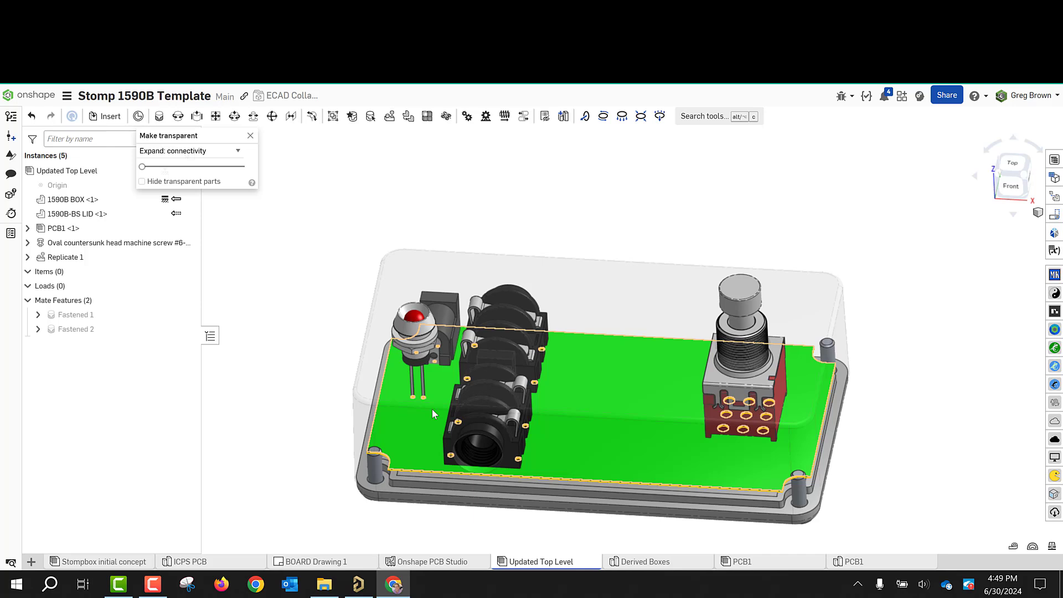
right_click_drag(432, 410, 588, 315)
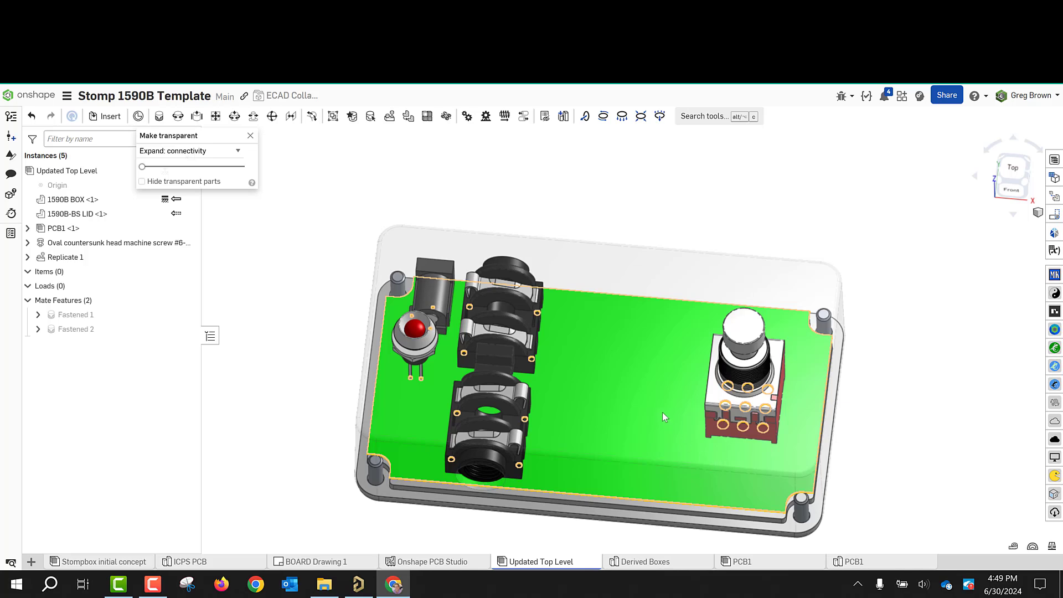
mouse_move(661, 412)
right_mouse_down()
mouse_move(656, 387)
mouse_move(662, 397)
right_mouse_up()
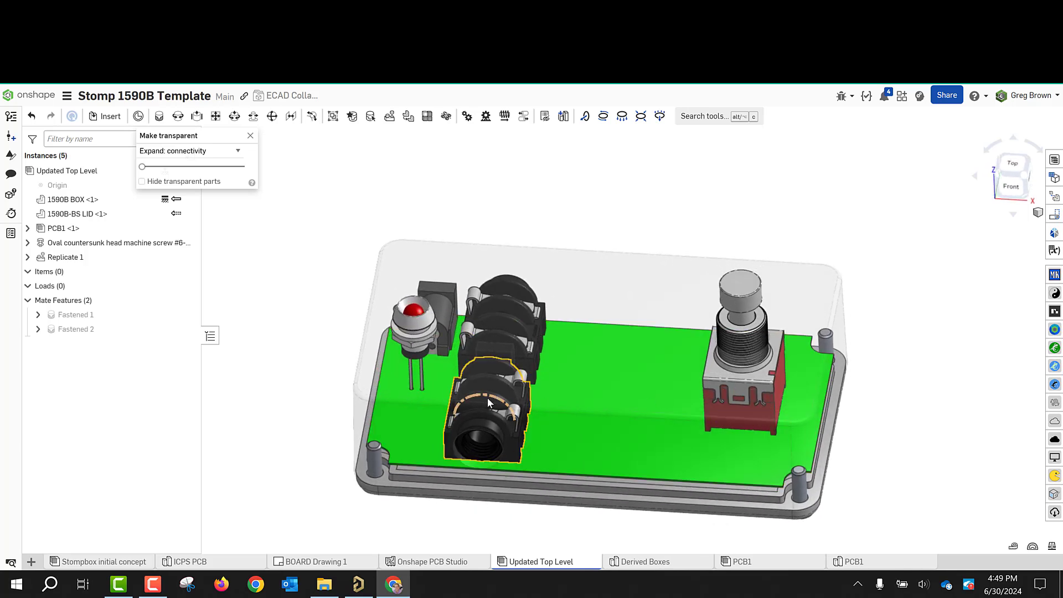
right_click_drag(500, 357, 497, 383)
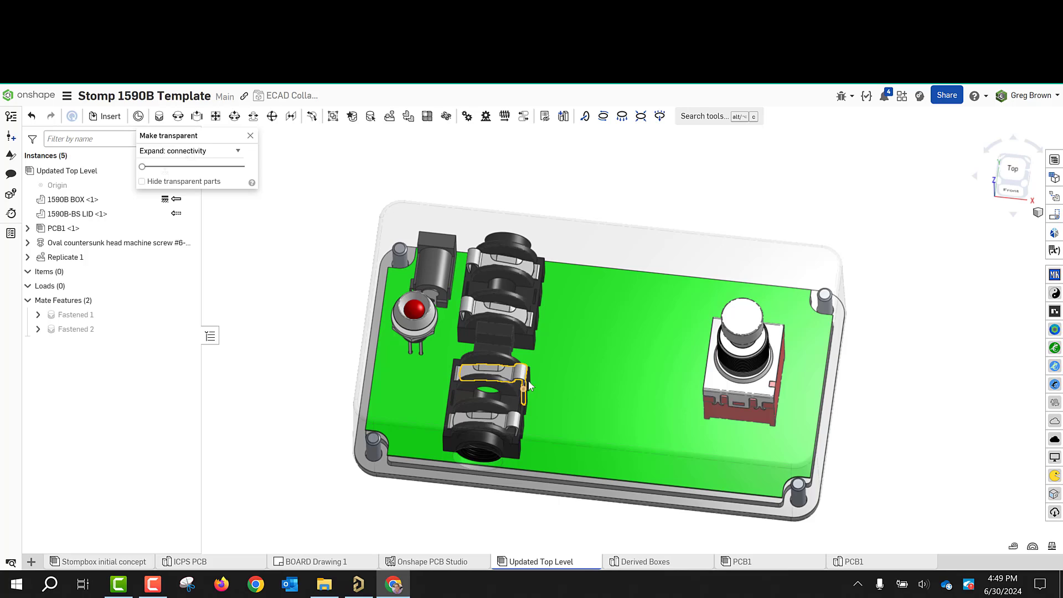
right_click_drag(529, 385, 489, 367)
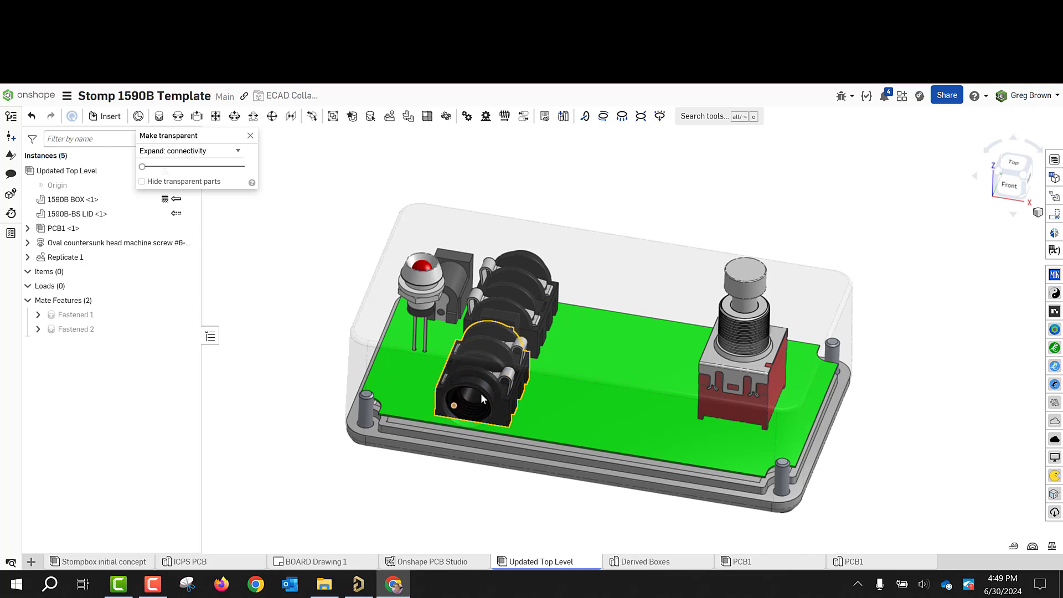
right_click_drag(537, 388, 530, 391)
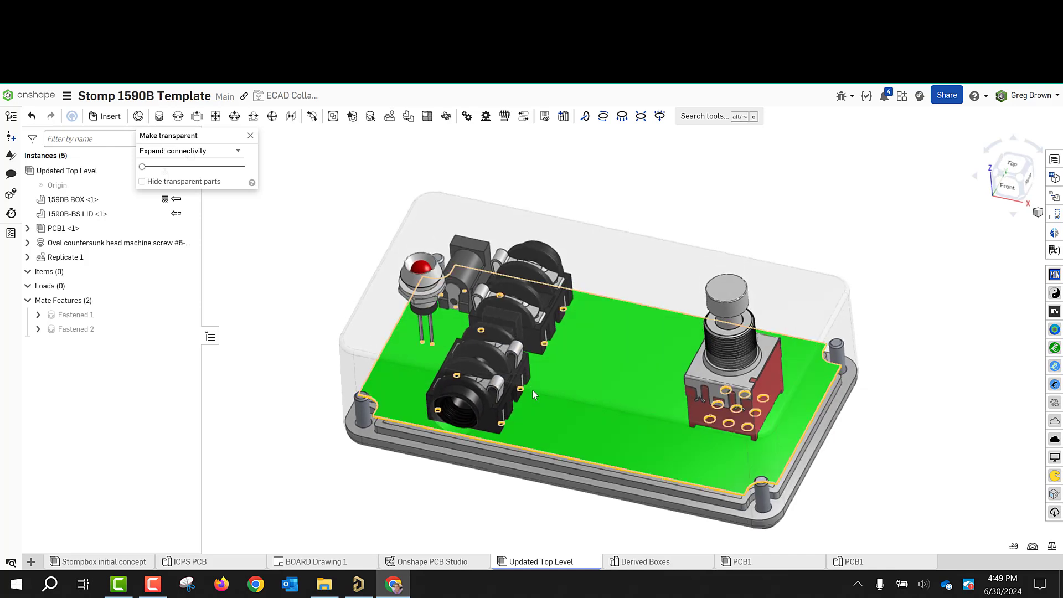
scroll(665, 435, "up", 3)
scroll(665, 435, "down", 3)
left_click(251, 138)
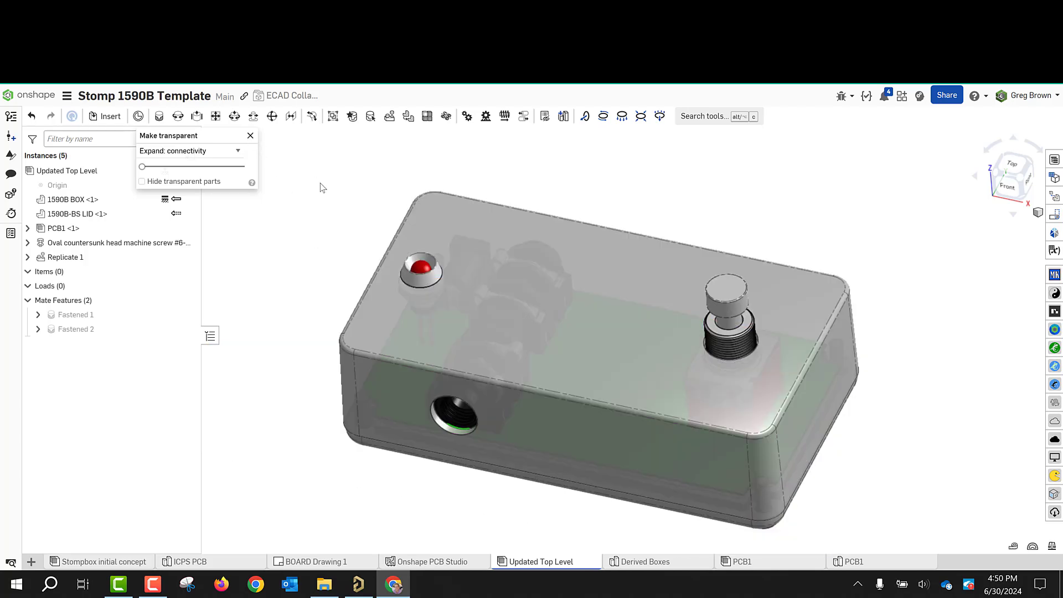
Step: Examine the closed enclosure's top face and front side with the components fitted in their cutouts
right_click_drag(348, 192, 352, 213)
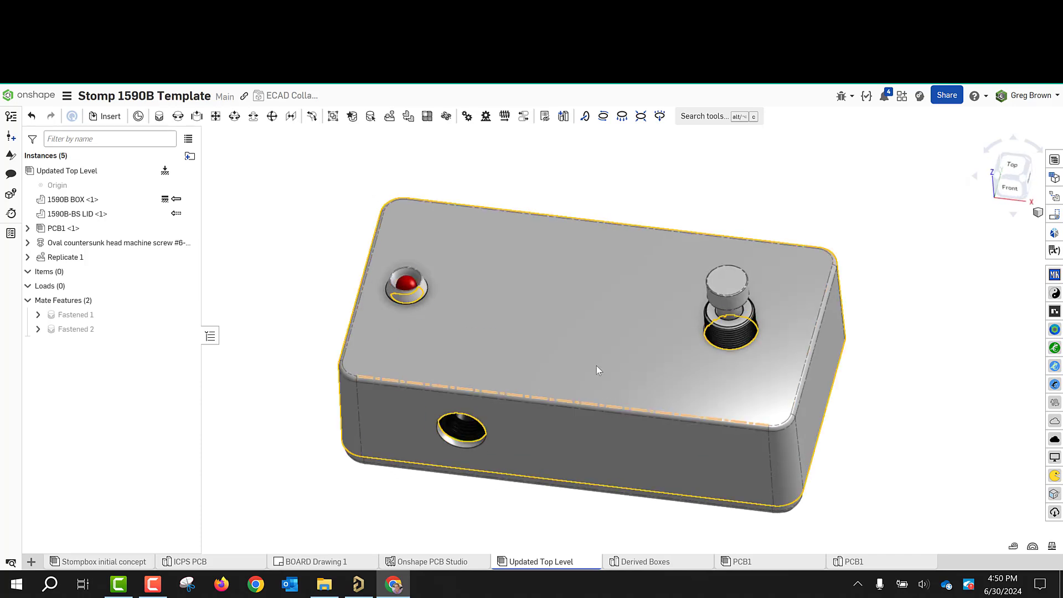
left_click(784, 256)
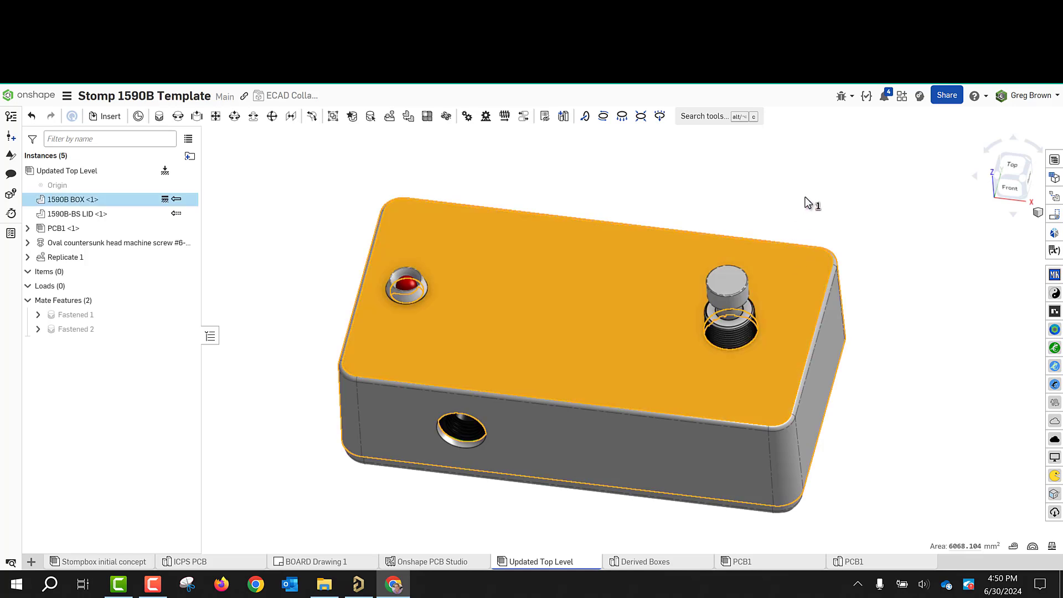
left_click(649, 170)
mouse_move(568, 298)
right_mouse_down()
mouse_move(590, 268)
mouse_move(569, 298)
right_mouse_up()
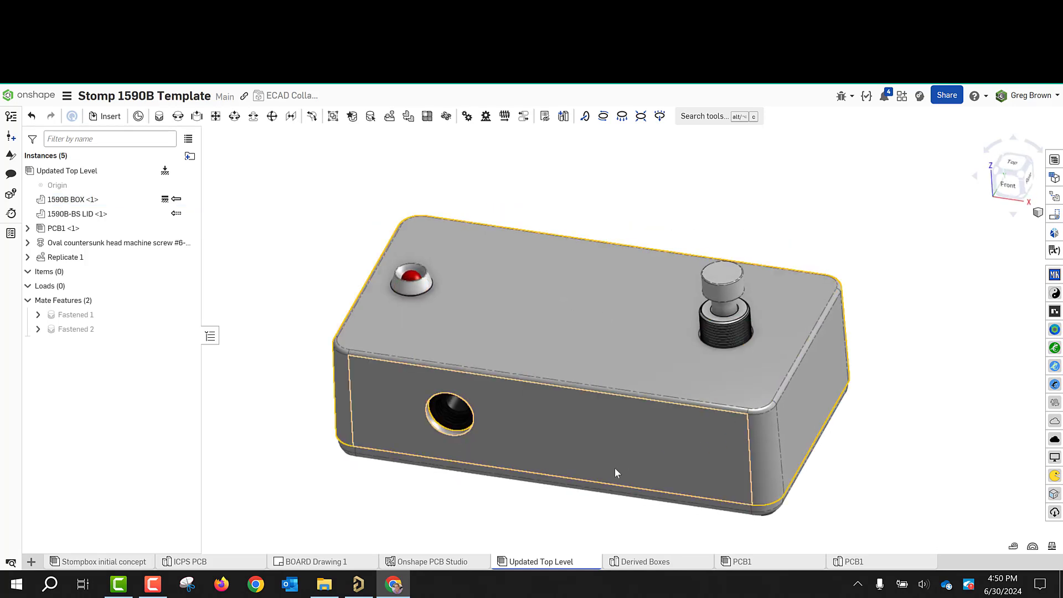
scroll(615, 468, "up", 3)
scroll(672, 437, "down", 3)
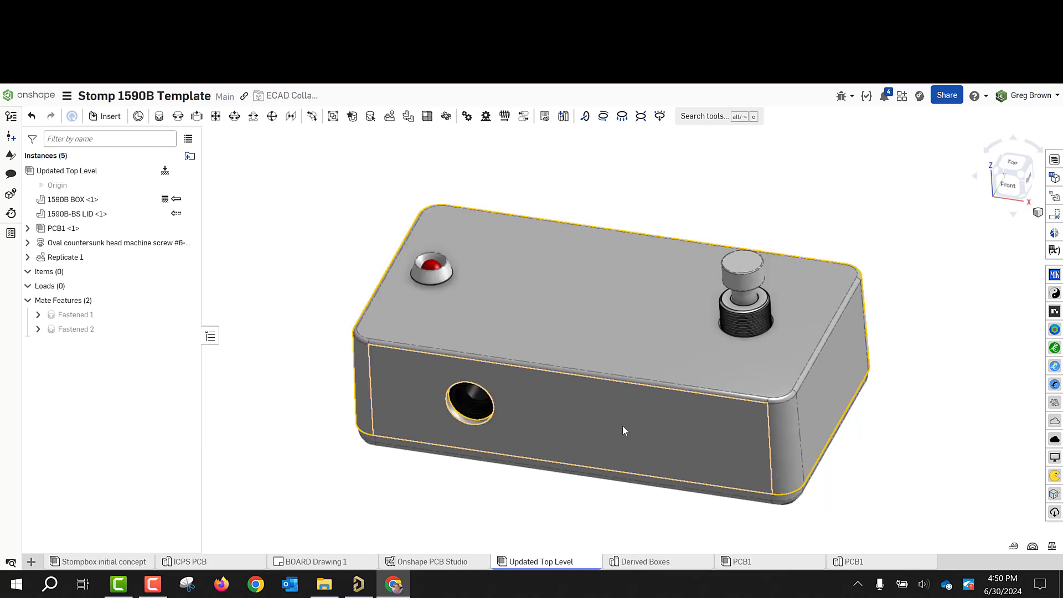
middle_click_drag(622, 425, 604, 408)
right_click_drag(615, 390, 614, 390)
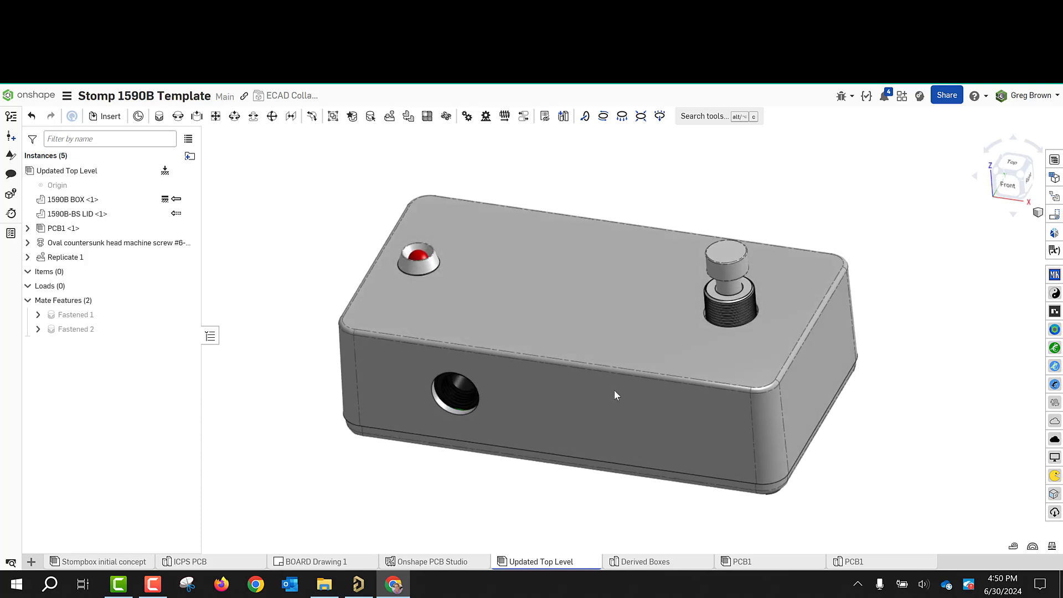